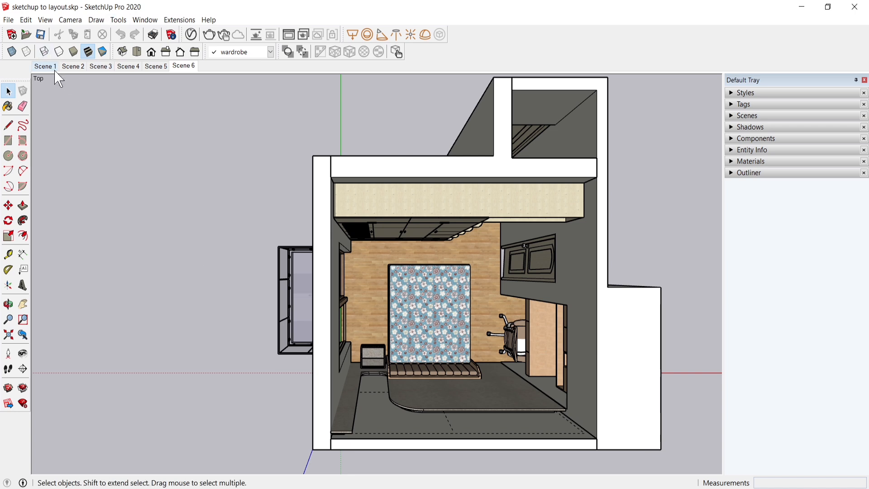
Step: Toggle the floor, wardrobe wall, workstation wall and sliding door tags off and on to check which parts of the model each controls
{"action": "left_click", "coordinate": [742, 105]}
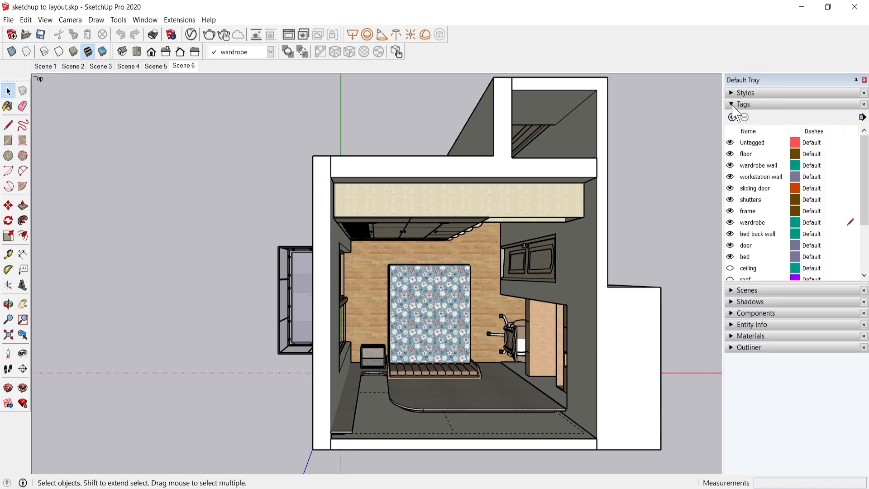
{"action": "scroll", "coordinate": [818, 199], "scroll_direction": "down", "scroll_amount": 2}
{"action": "scroll", "coordinate": [818, 199], "scroll_direction": "up", "scroll_amount": 2}
{"action": "left_click", "coordinate": [731, 154]}
{"action": "left_click", "coordinate": [731, 155]}
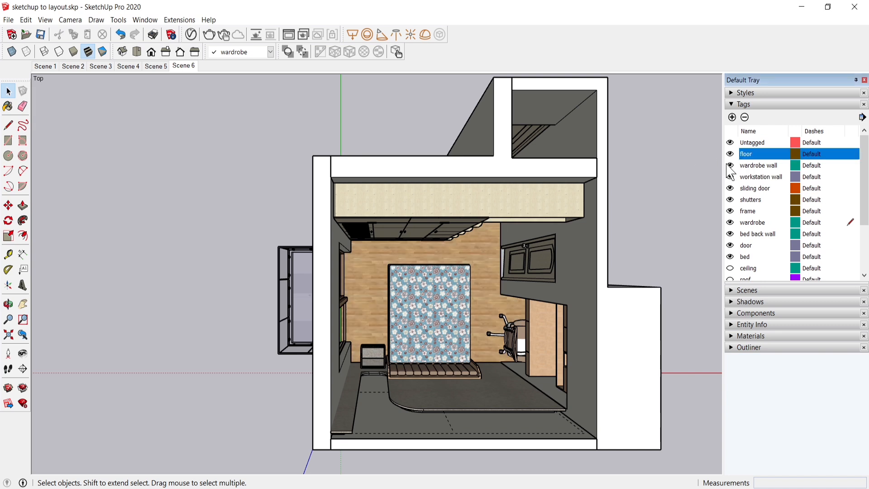
{"action": "left_click", "coordinate": [730, 165]}
{"action": "left_click", "coordinate": [730, 165]}
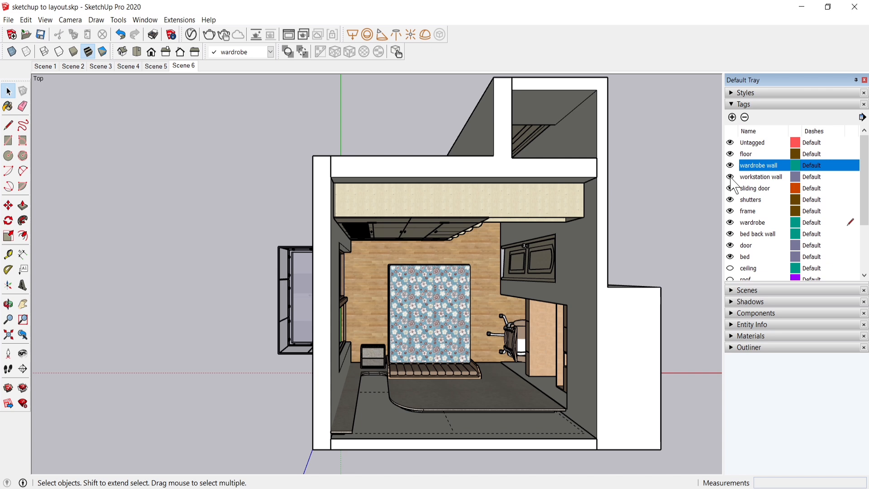
{"action": "left_click", "coordinate": [730, 176]}
{"action": "left_click", "coordinate": [729, 176]}
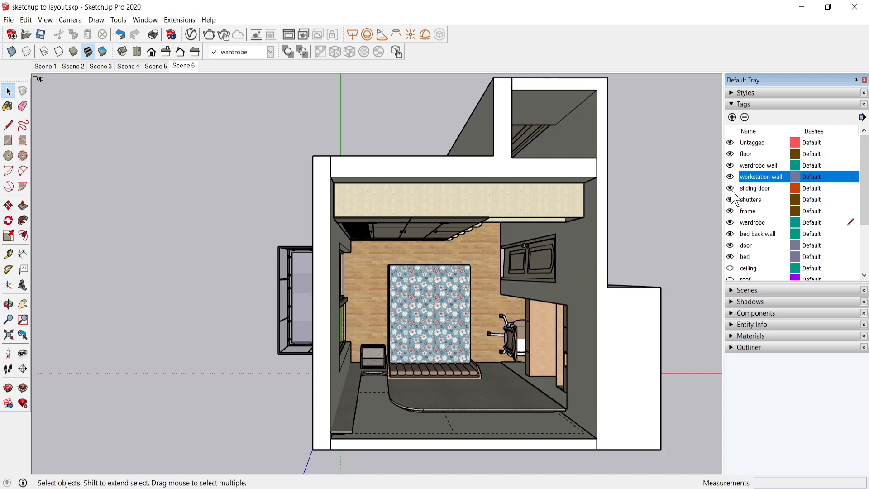
{"action": "left_click", "coordinate": [730, 188]}
{"action": "left_click", "coordinate": [731, 200]}
{"action": "left_click", "coordinate": [730, 188]}
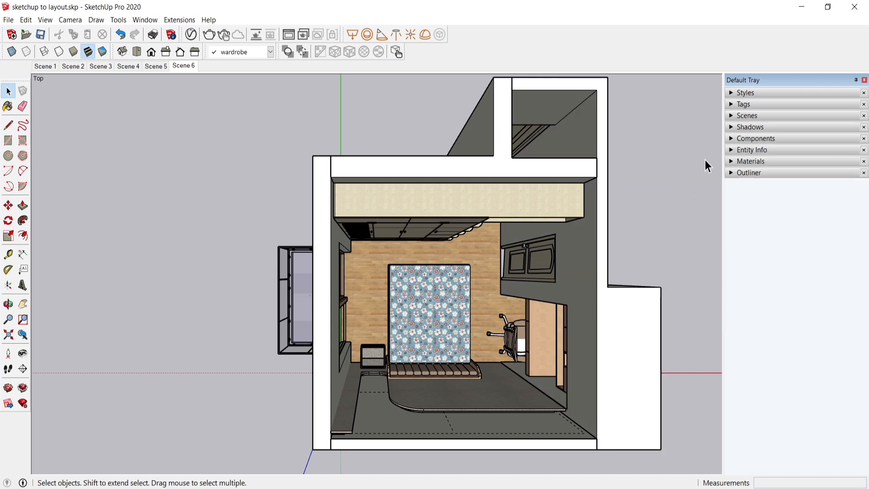
Step: Check that the Outliner is enabled in the default tray and examine its list of the model's named groups and components
{"action": "left_click", "coordinate": [731, 174]}
{"action": "left_click", "coordinate": [731, 173]}
{"action": "left_click", "coordinate": [153, 21]}
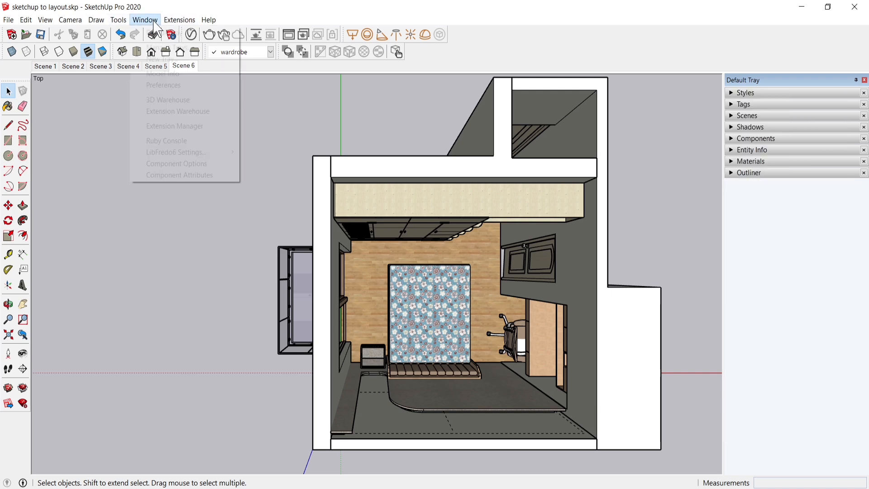
{"action": "mouse_move", "coordinate": [168, 34]}
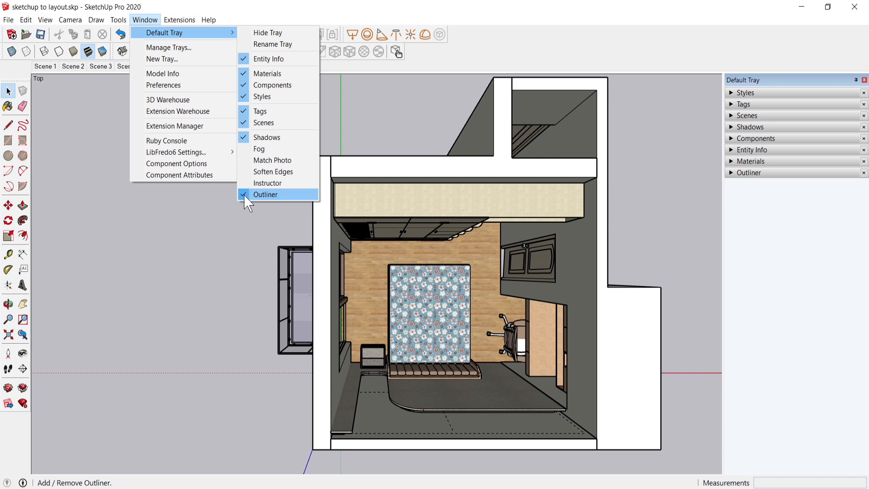
{"action": "left_click", "coordinate": [730, 172]}
{"action": "left_click", "coordinate": [731, 173]}
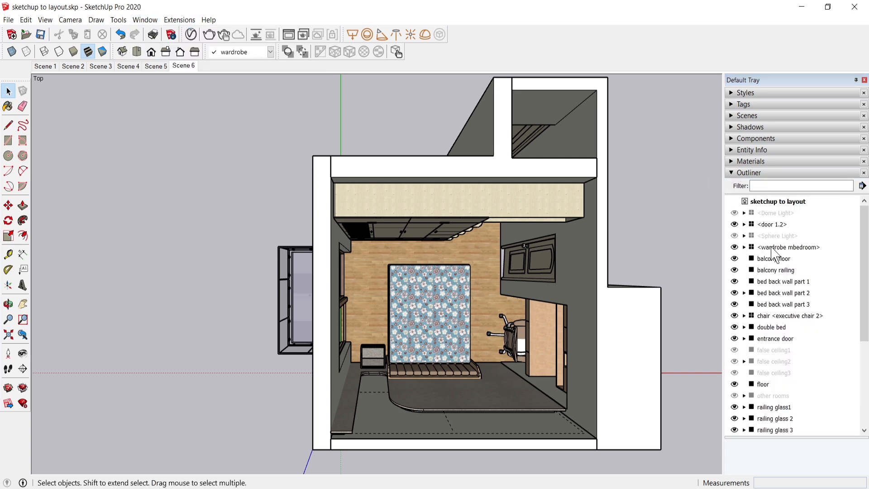
{"action": "scroll", "coordinate": [773, 253], "scroll_direction": "down", "scroll_amount": 4}
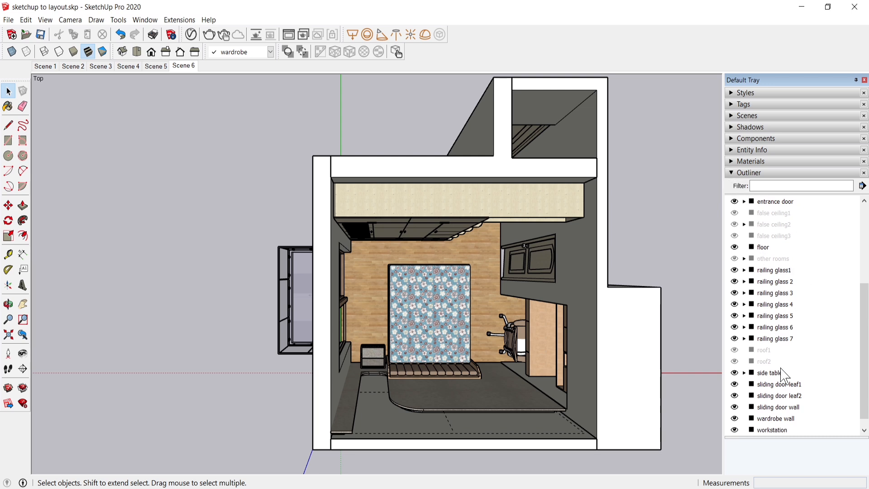
{"action": "left_click", "coordinate": [742, 172]}
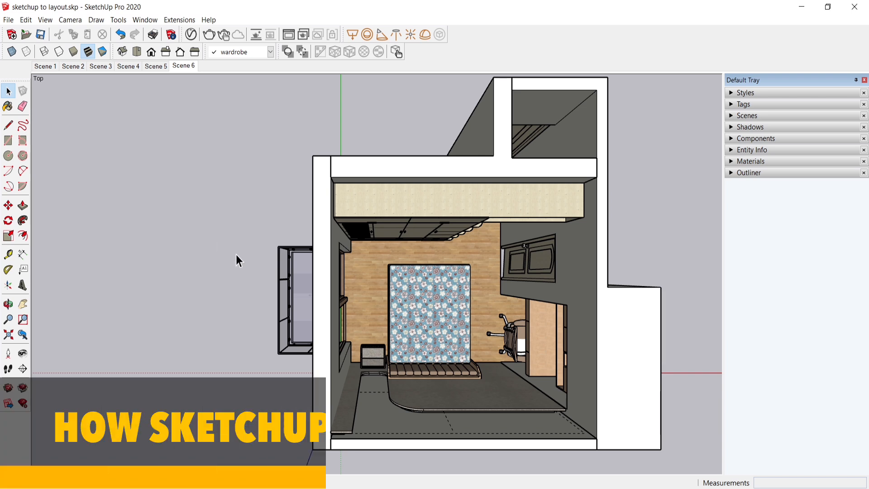
Step: Review the saved views from Scene 5 back through Scene 1, and return to the top view in Scene 6
{"action": "left_click", "coordinate": [156, 66]}
{"action": "left_click", "coordinate": [128, 66]}
{"action": "left_click", "coordinate": [101, 66]}
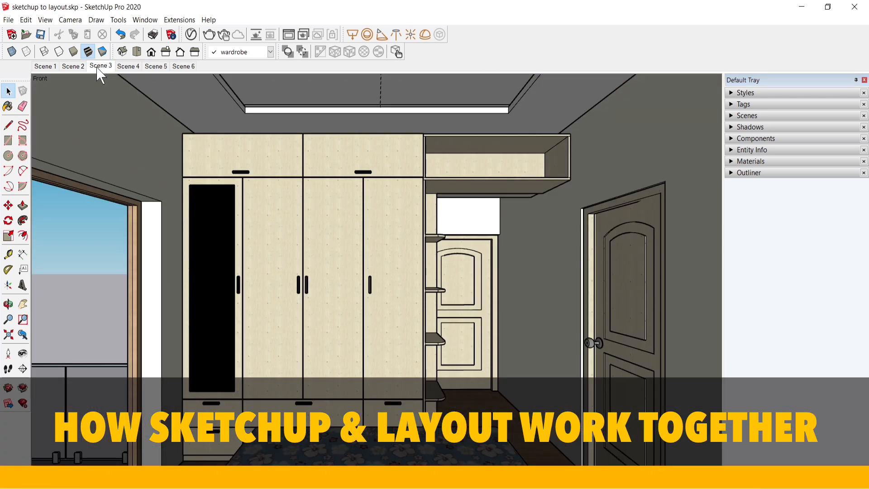
{"action": "left_click", "coordinate": [73, 66]}
{"action": "left_click", "coordinate": [46, 66]}
{"action": "left_click", "coordinate": [184, 66]}
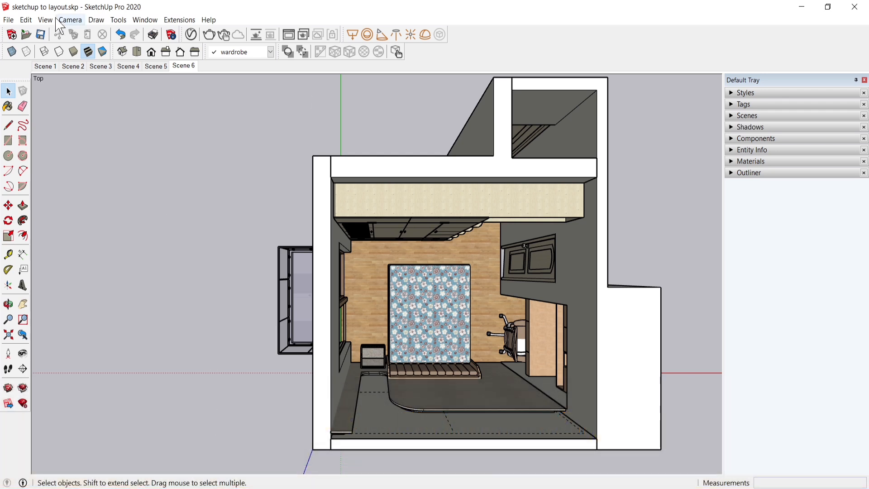
Step: Send the model to LayOut and start the document from the plain paper A3 Landscape template
{"action": "left_click", "coordinate": [9, 21]}
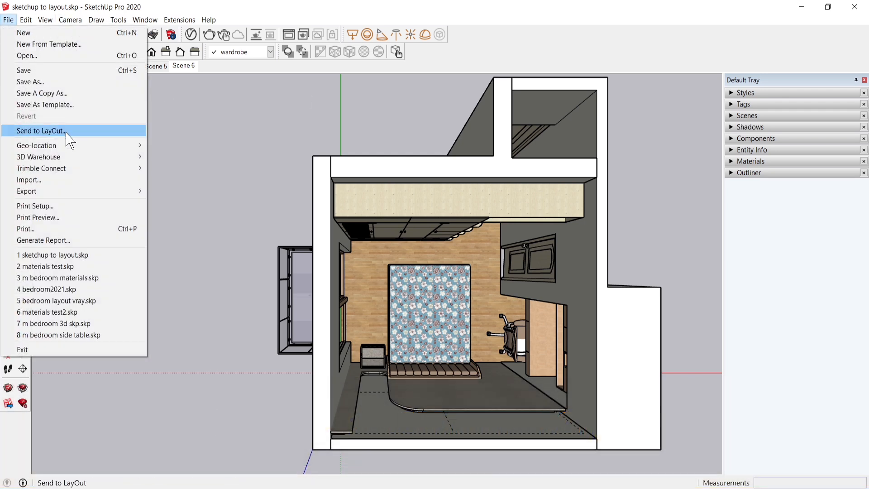
{"action": "left_click", "coordinate": [41, 130]}
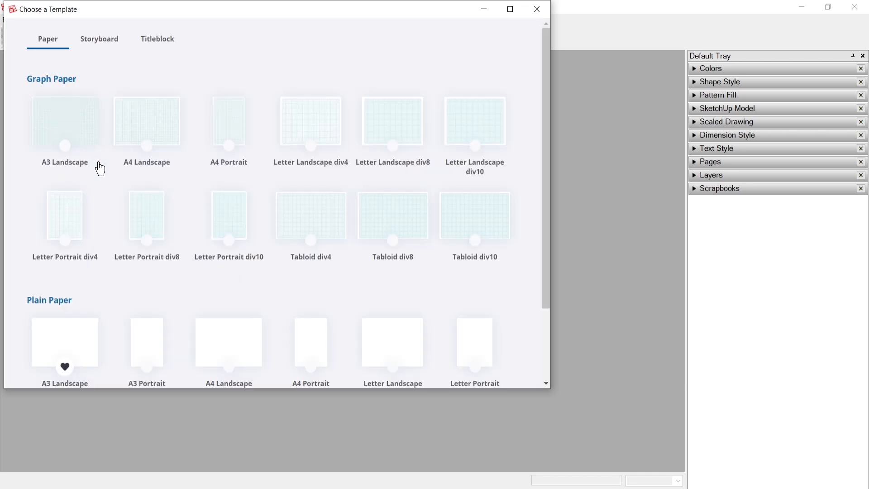
{"action": "left_click", "coordinate": [166, 44]}
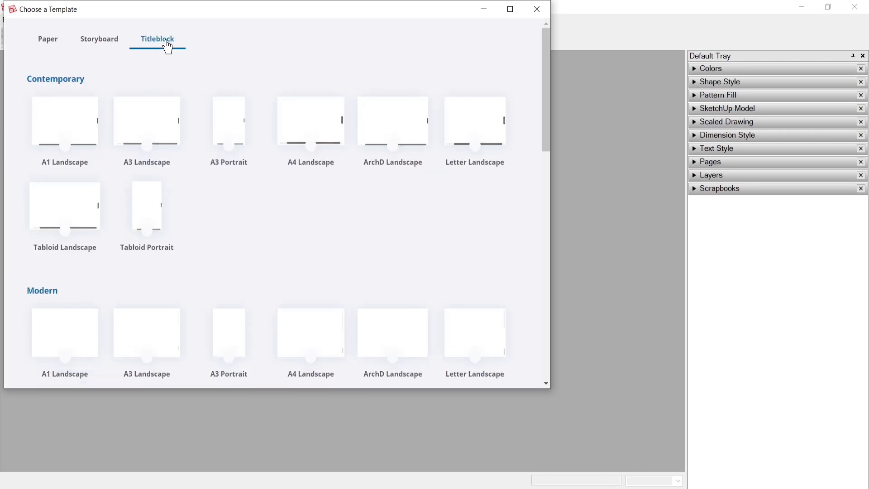
{"action": "scroll", "coordinate": [180, 180], "scroll_direction": "down", "scroll_amount": 2}
{"action": "scroll", "coordinate": [217, 246], "scroll_direction": "up", "scroll_amount": 2}
{"action": "left_click", "coordinate": [44, 41]}
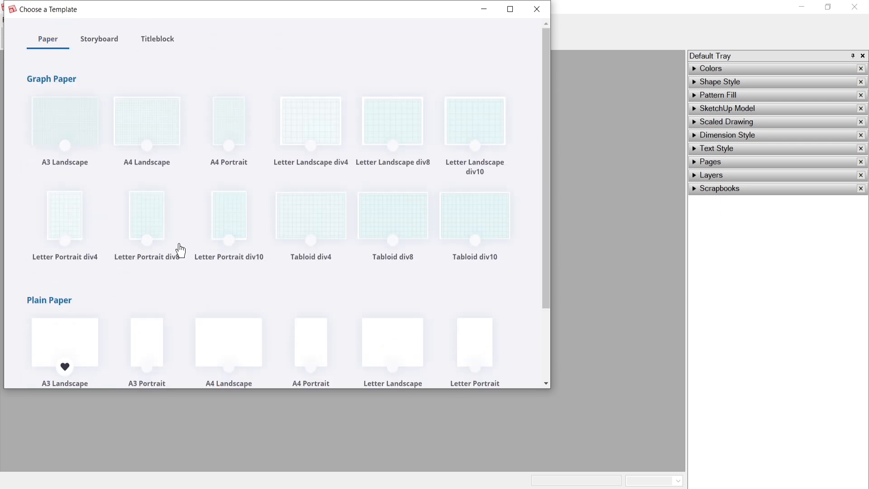
{"action": "scroll", "coordinate": [178, 248], "scroll_direction": "down", "scroll_amount": 3}
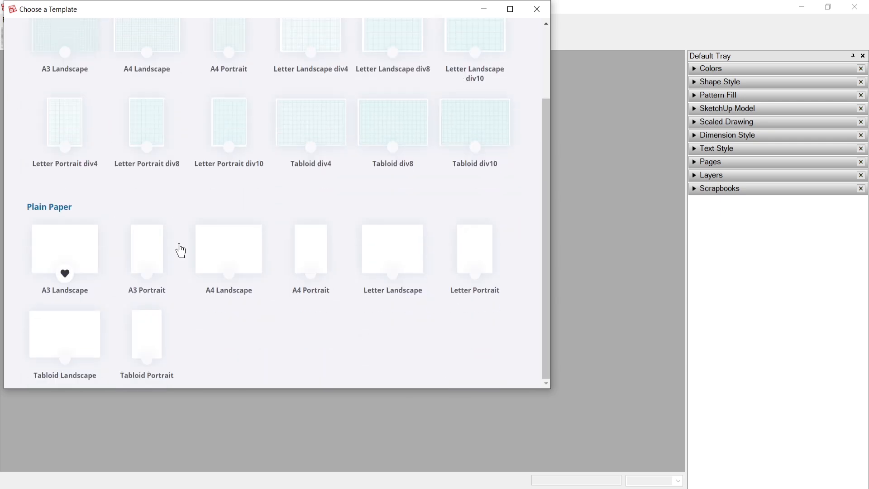
{"action": "left_click", "coordinate": [59, 256]}
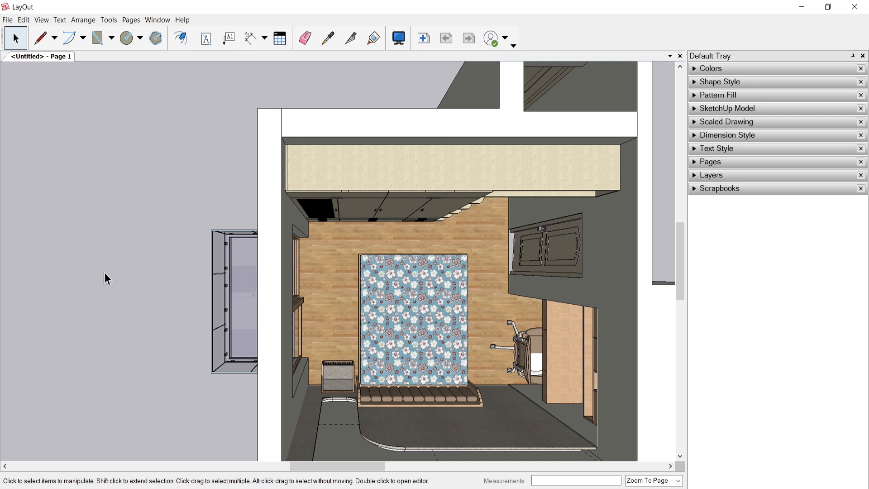
Step: Bring the whole A3 page into view and select the SketchUp model viewport on it
{"action": "scroll", "coordinate": [152, 297], "scroll_direction": "down", "scroll_amount": 2}
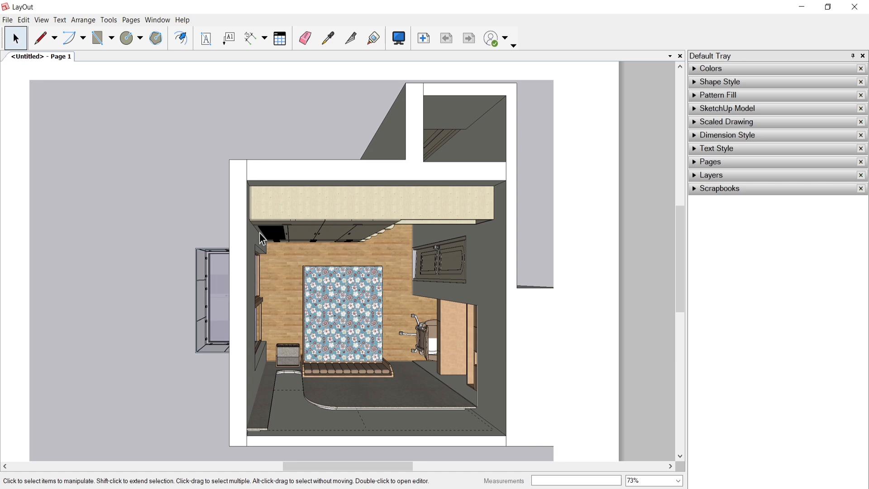
{"action": "scroll", "coordinate": [398, 207], "scroll_direction": "down", "scroll_amount": 3}
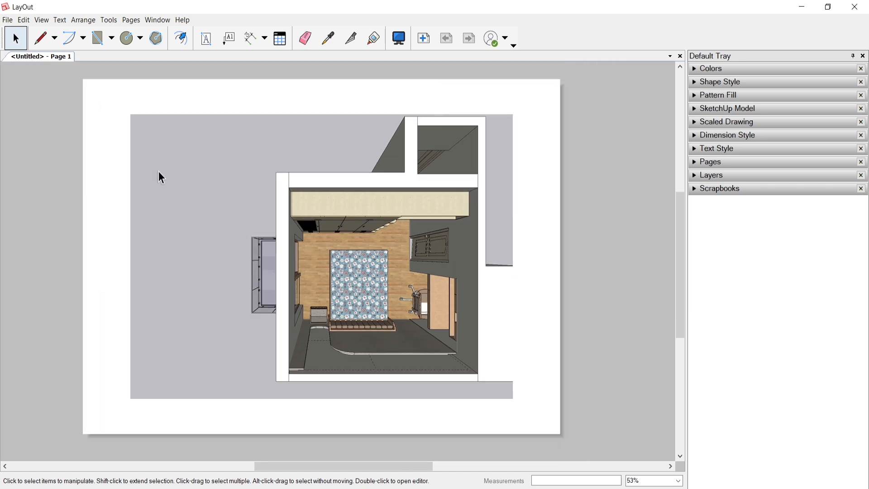
{"action": "left_click", "coordinate": [226, 158]}
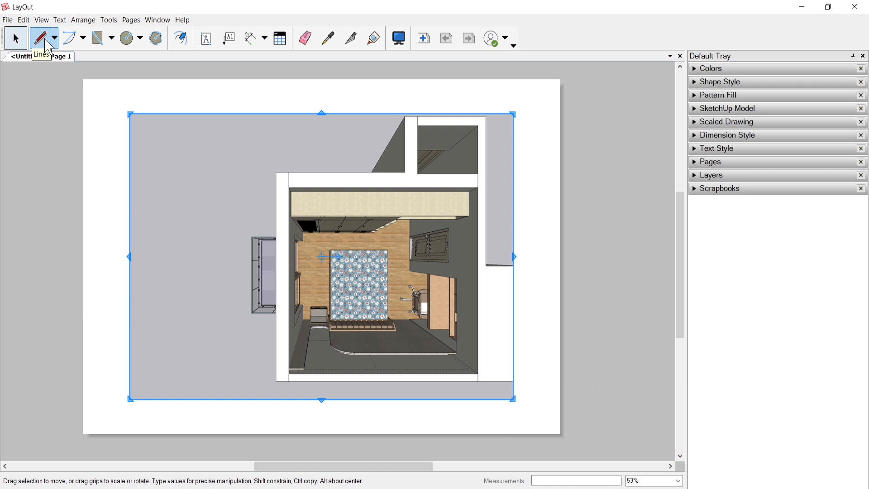
{"action": "left_click", "coordinate": [149, 44]}
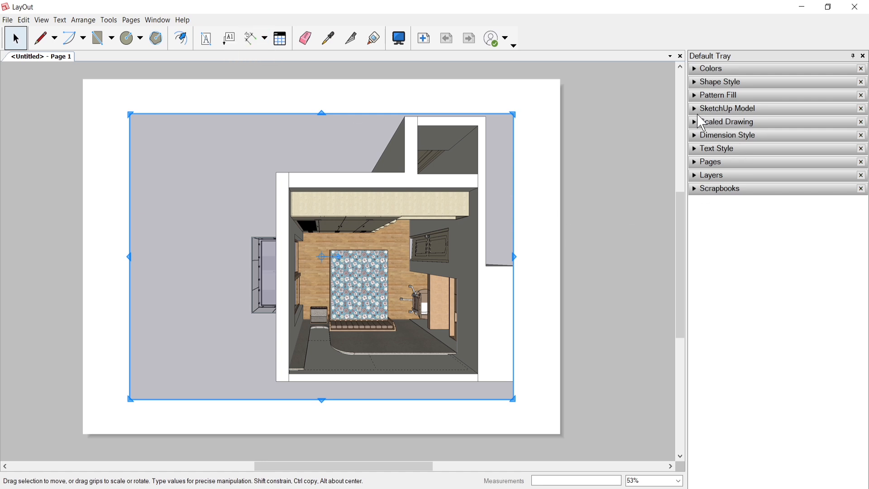
Step: Examine the Text Style options and the Dimension Style settings that apply to the Dimensions tool
{"action": "left_click", "coordinate": [696, 150]}
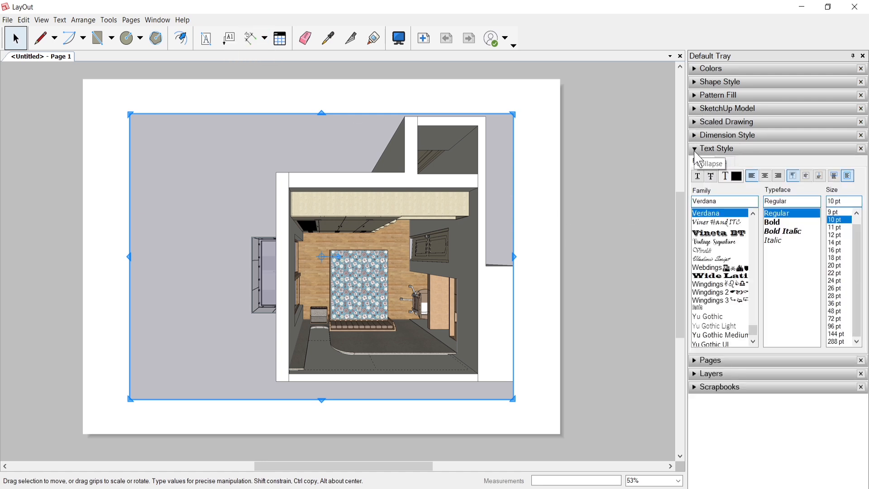
{"action": "left_click", "coordinate": [697, 149]}
{"action": "left_click", "coordinate": [697, 137]}
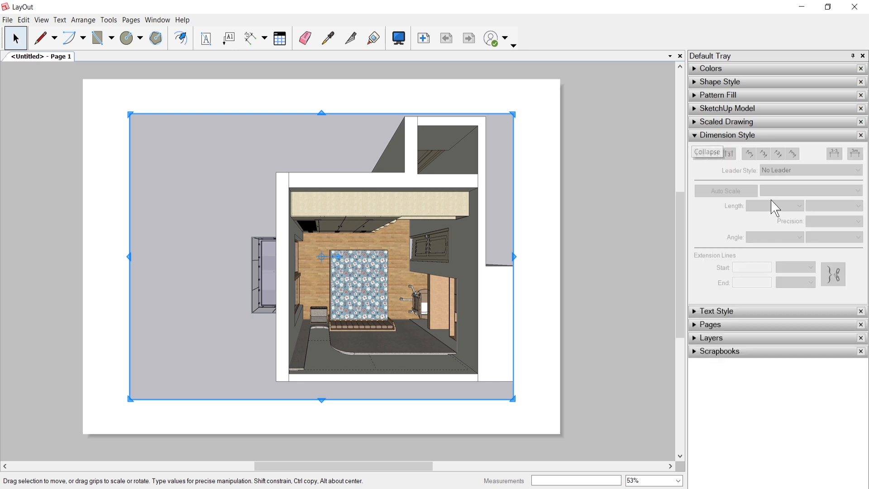
{"action": "left_click", "coordinate": [252, 43]}
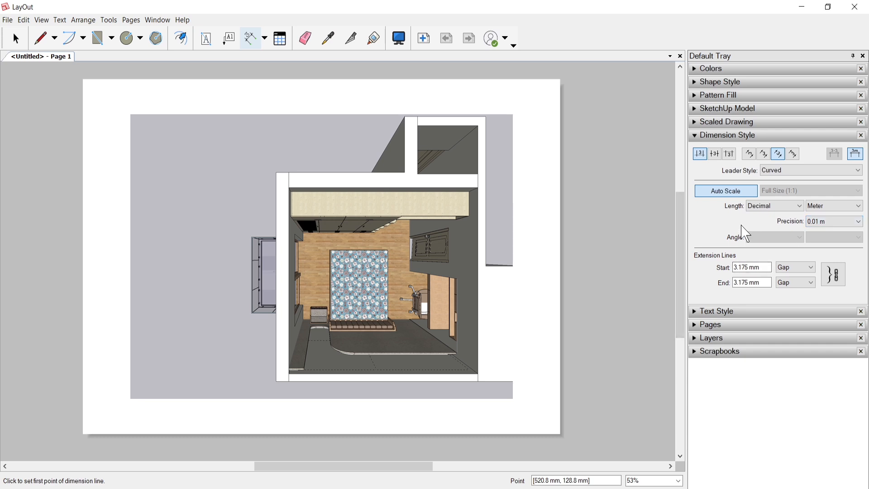
{"action": "left_click", "coordinate": [697, 138]}
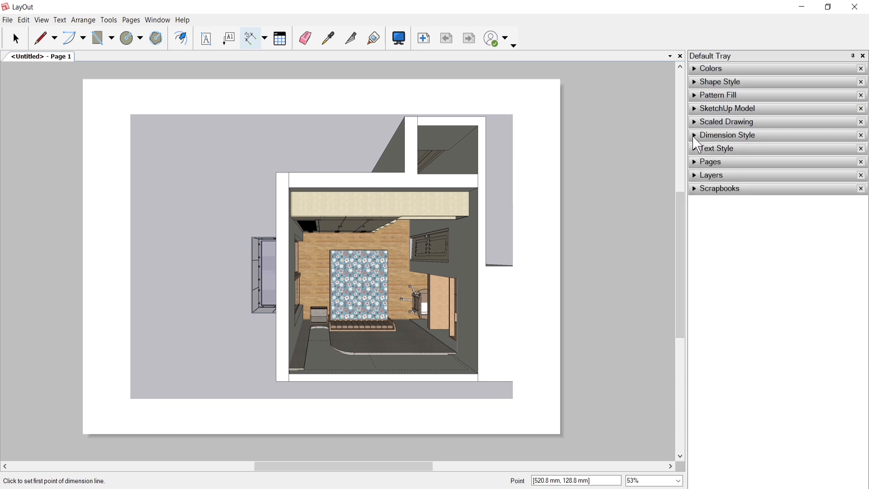
Step: Examine the document's page list and layer list, returning to the Select tool
{"action": "left_click", "coordinate": [695, 164]}
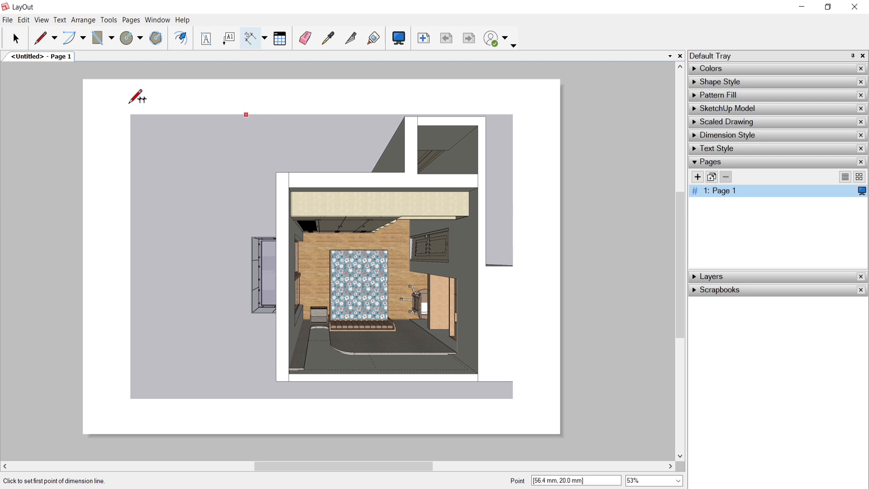
{"action": "left_click", "coordinate": [16, 41]}
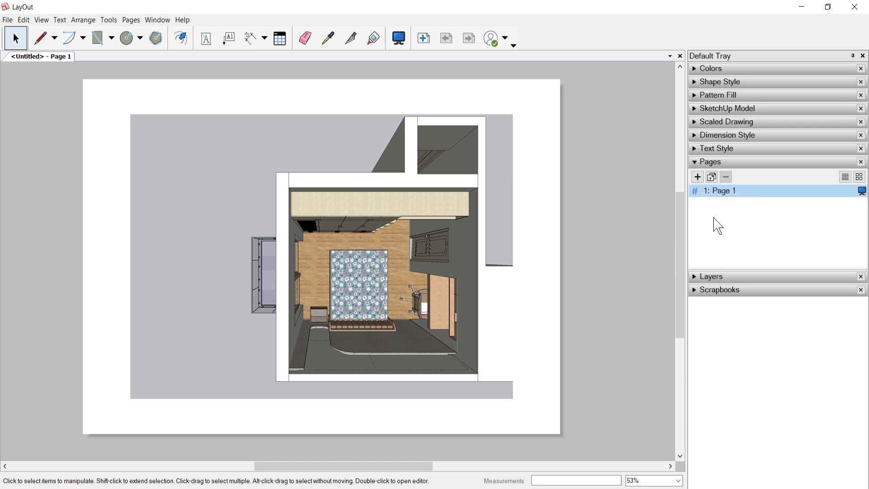
{"action": "left_click", "coordinate": [693, 162]}
{"action": "left_click", "coordinate": [695, 177]}
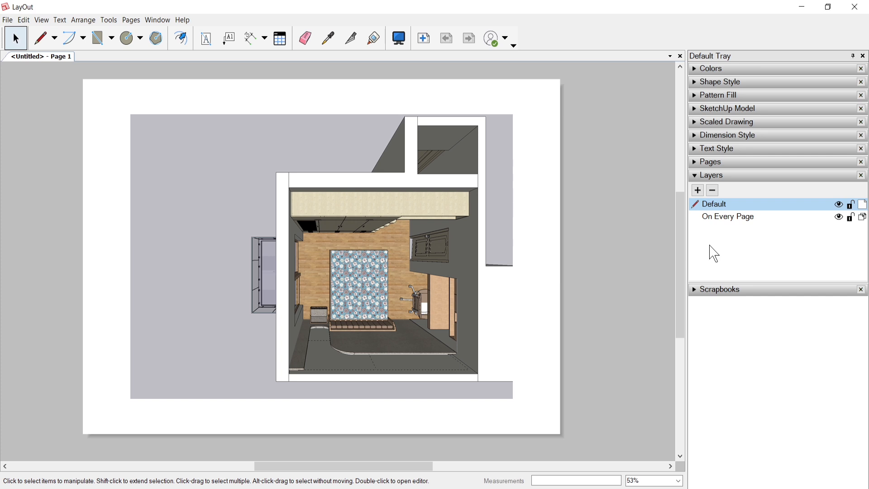
{"action": "left_click", "coordinate": [697, 176]}
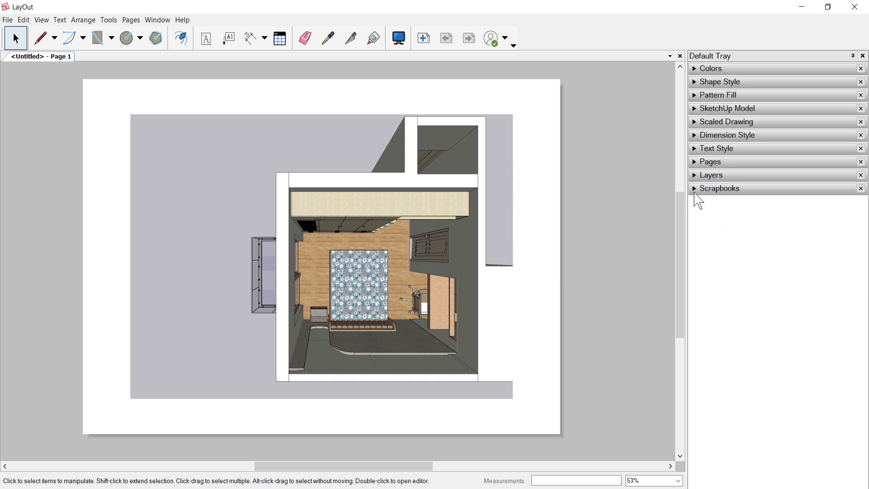
Step: Browse the scrapbook collections and display the People 1:20 (Detailed) scrapbook
{"action": "left_click", "coordinate": [697, 190]}
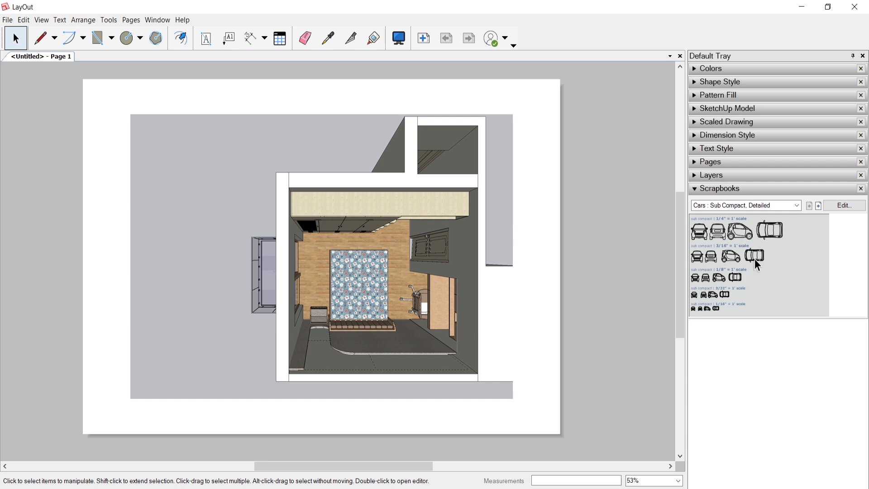
{"action": "left_click", "coordinate": [797, 206]}
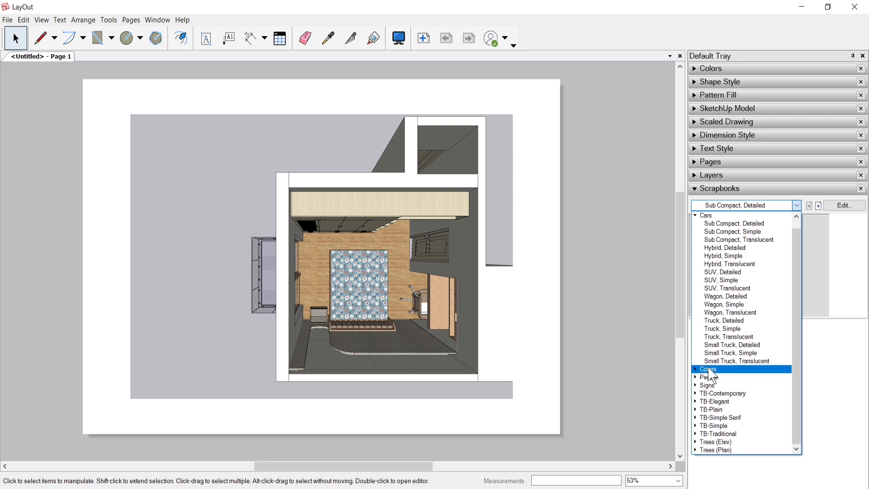
{"action": "left_click", "coordinate": [711, 380]}
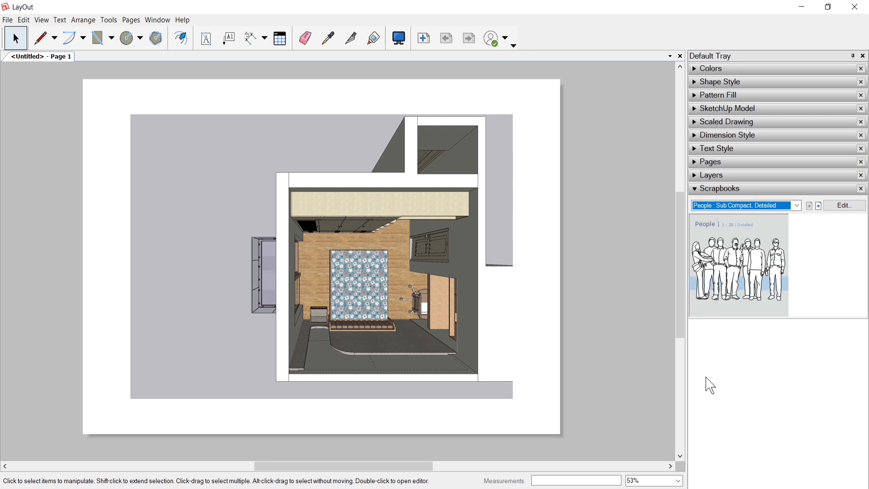
{"action": "left_click", "coordinate": [797, 204]}
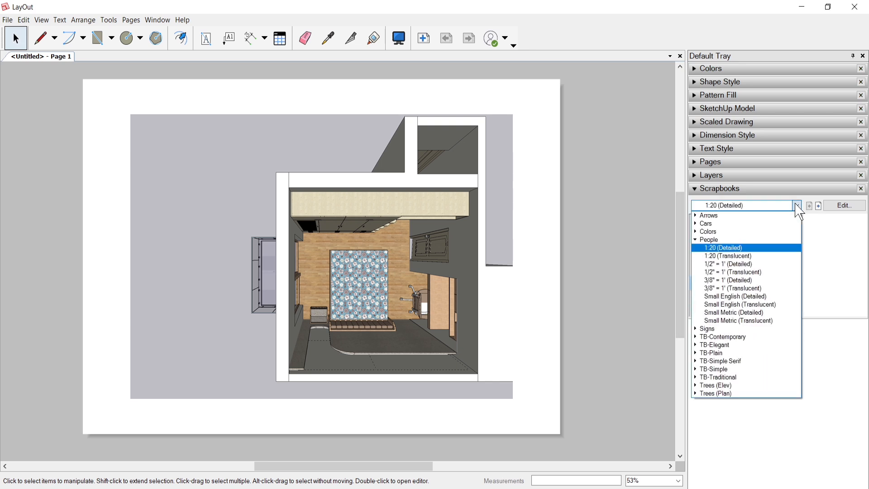
{"action": "left_click", "coordinate": [797, 208]}
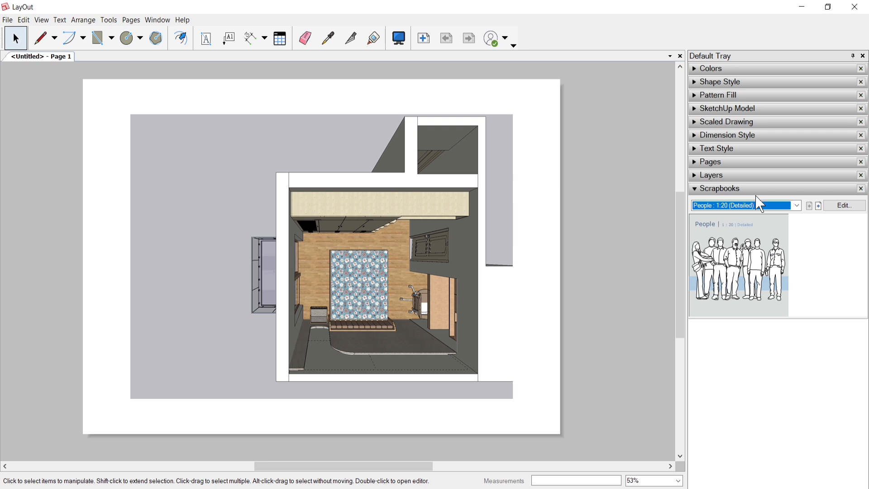
Step: Close the scrapbook collection and switch back to the bedroom model in SketchUp
{"action": "left_click", "coordinate": [694, 189]}
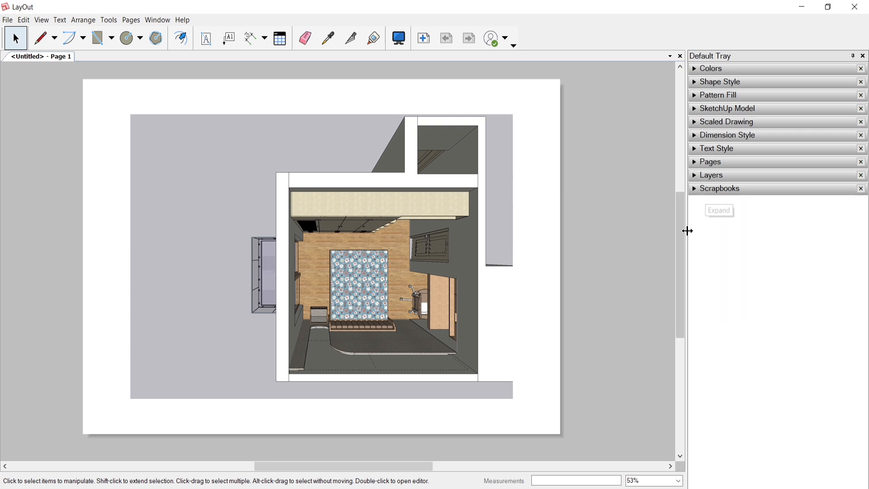
{"action": "key", "text": "alt+Tab"}
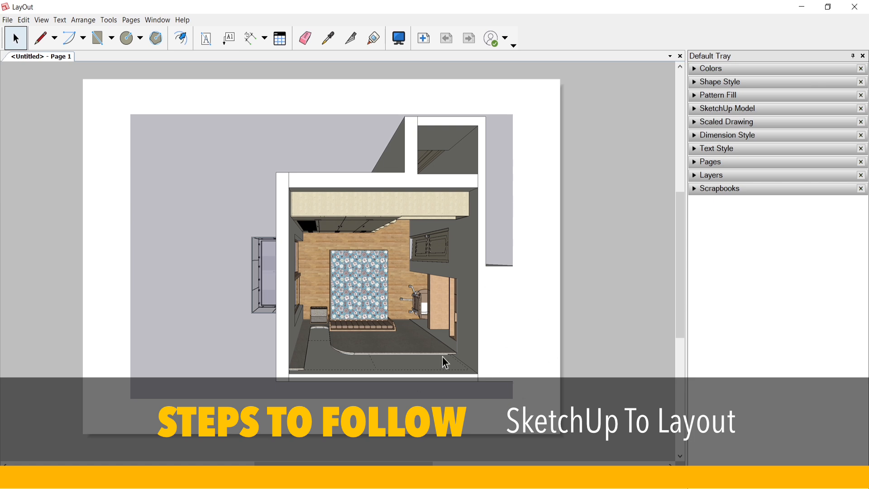
{"action": "left_click", "coordinate": [389, 478]}
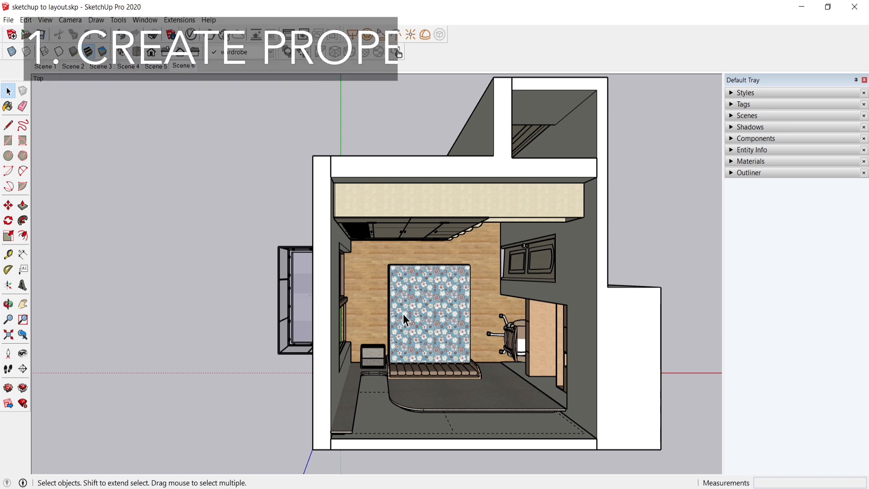
Step: Hide the bed tag in the tag list, show it again, and collapse the list
{"action": "left_click", "coordinate": [731, 105]}
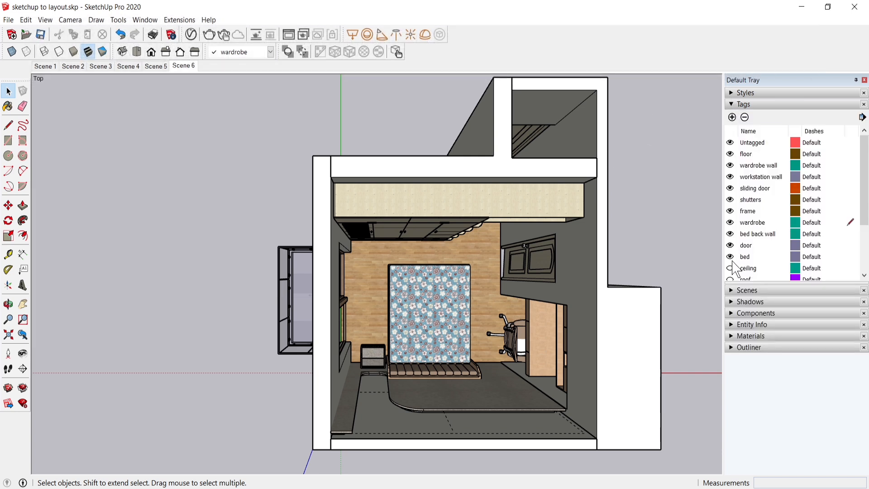
{"action": "left_click", "coordinate": [730, 256]}
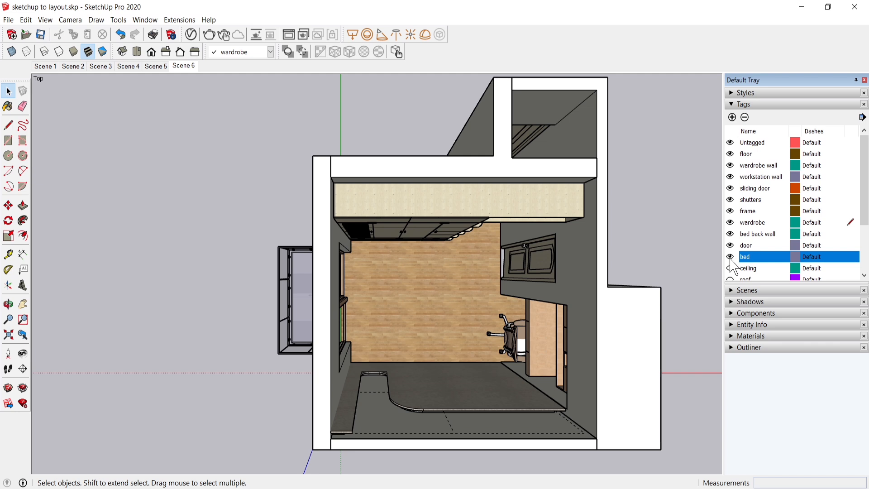
{"action": "left_click", "coordinate": [730, 257]}
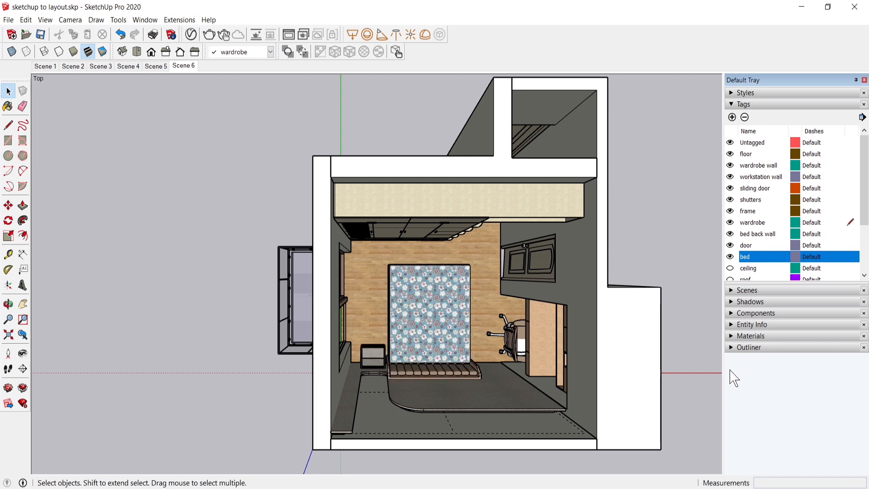
{"action": "left_click", "coordinate": [742, 105]}
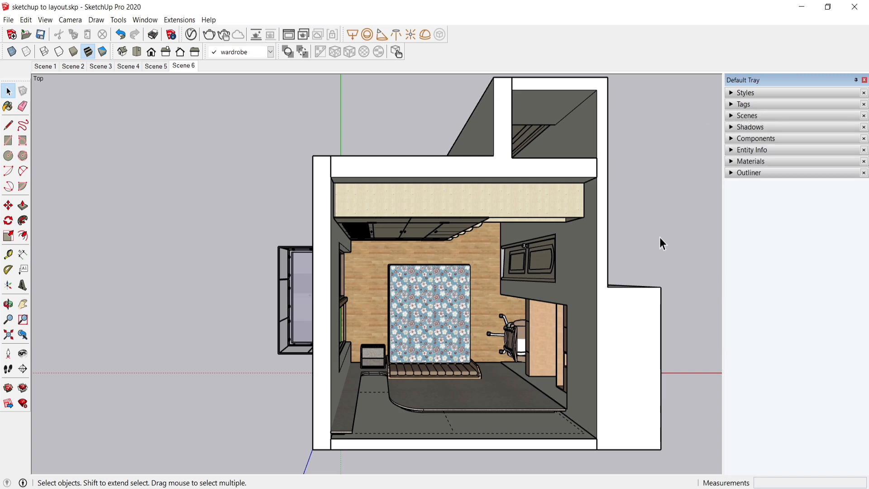
Step: Examine the named groups in the Outliner and identify the separate railing glass pieces on the balcony
{"action": "scroll", "coordinate": [456, 345], "scroll_direction": "up", "scroll_amount": 1}
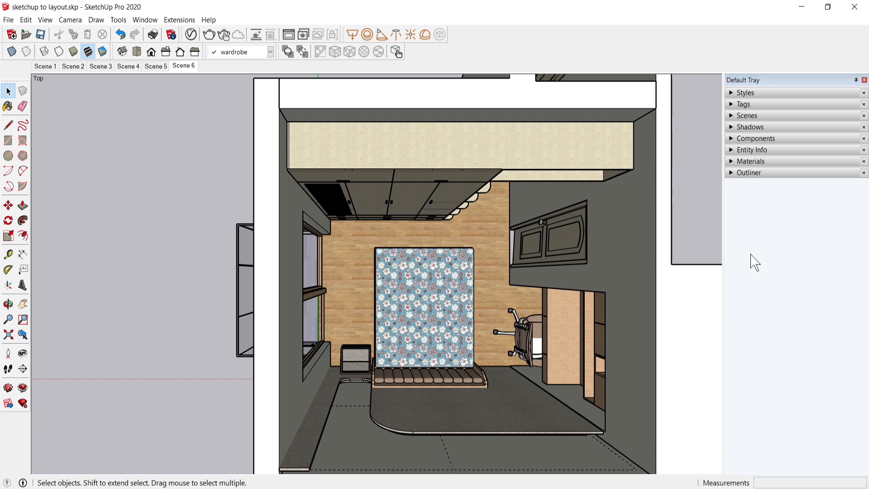
{"action": "left_click", "coordinate": [732, 174]}
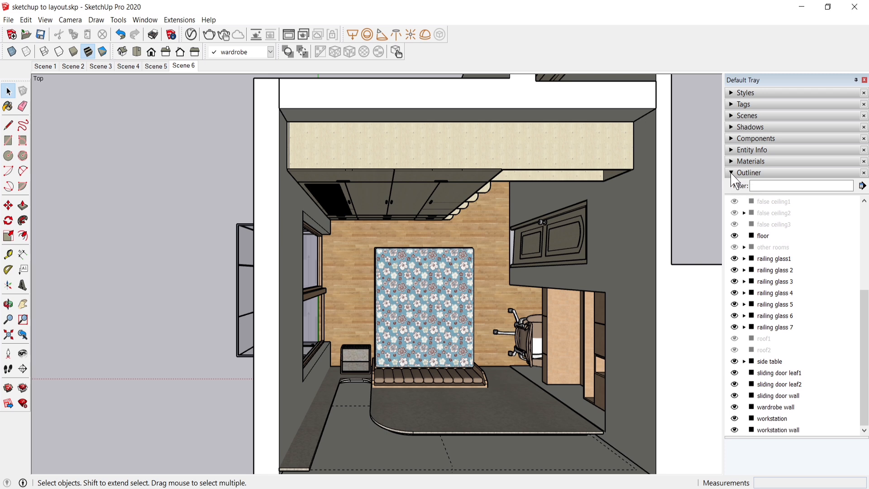
{"action": "scroll", "coordinate": [850, 251], "scroll_direction": "up", "scroll_amount": 4}
{"action": "scroll", "coordinate": [850, 250], "scroll_direction": "down", "scroll_amount": 4}
{"action": "middle_click_drag", "start_coordinate": [228, 337], "coordinate": [336, 297], "text": "shift"}
{"action": "left_click_drag", "start_coordinate": [336, 297], "coordinate": [333, 296]}
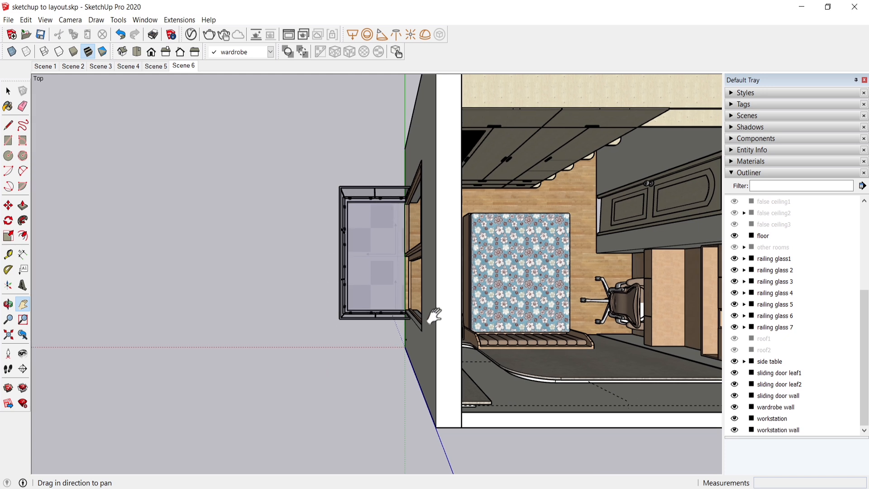
{"action": "right_click", "coordinate": [304, 351]}
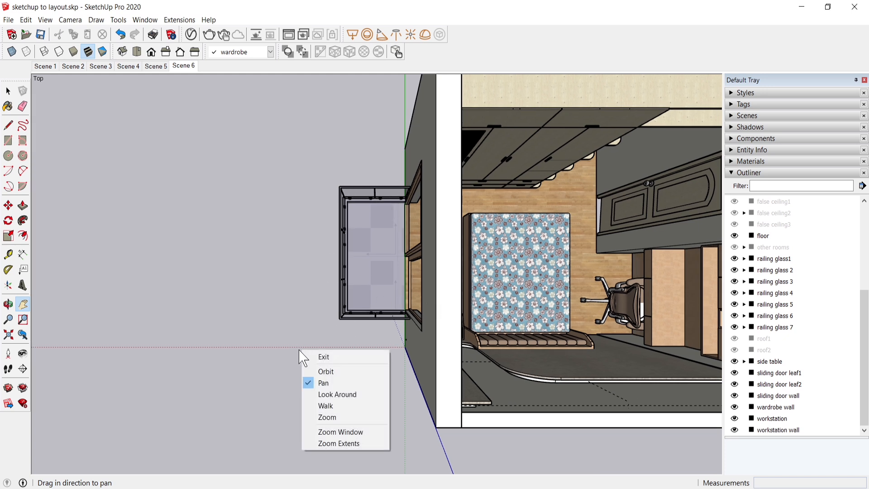
{"action": "left_click", "coordinate": [322, 357]}
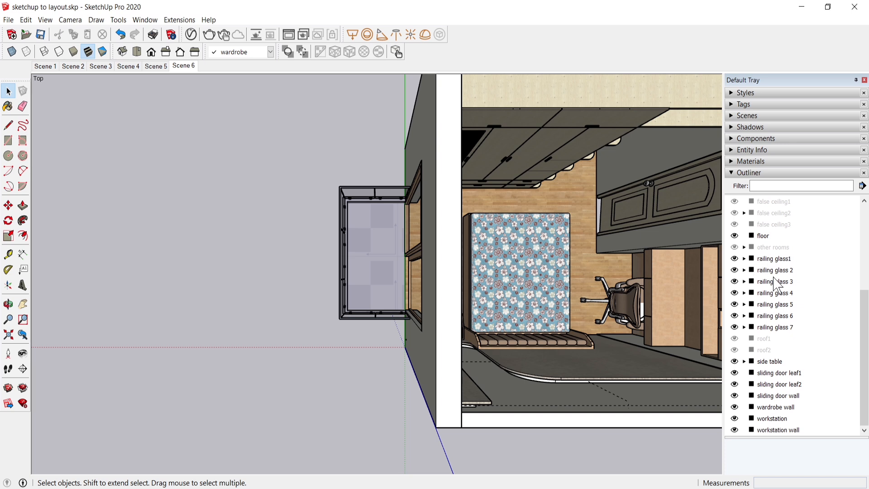
{"action": "left_click", "coordinate": [771, 260]}
{"action": "left_click", "coordinate": [768, 258]}
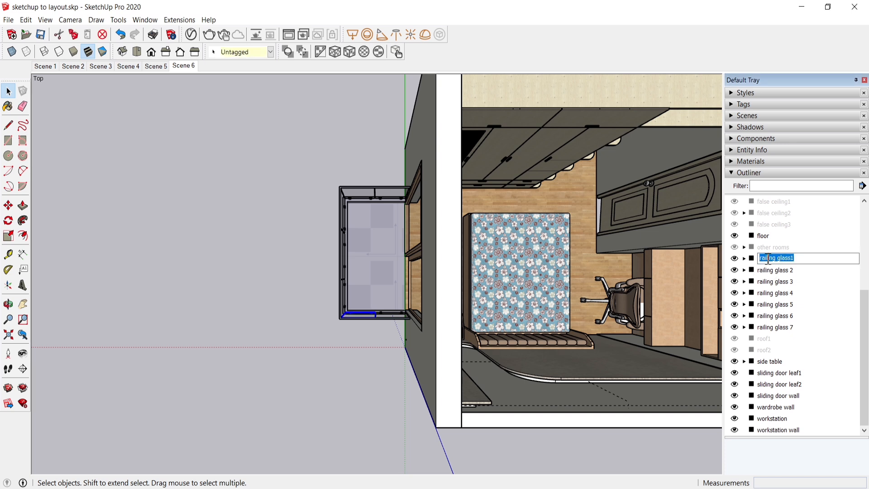
{"action": "left_click", "coordinate": [824, 306]}
Step: Group railing glass1 through railing glass 7 and name the new group "balcony railing"
{"action": "scroll", "coordinate": [801, 362], "scroll_direction": "down", "scroll_amount": 1}
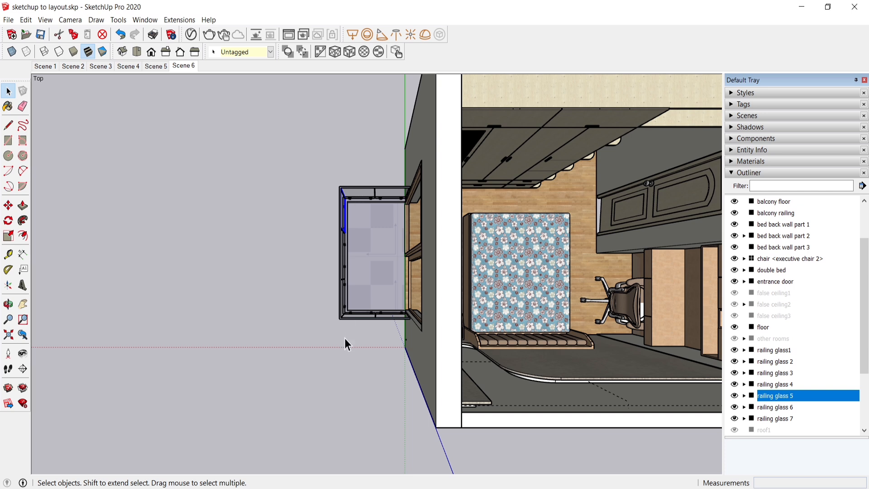
{"action": "left_click", "coordinate": [772, 351]}
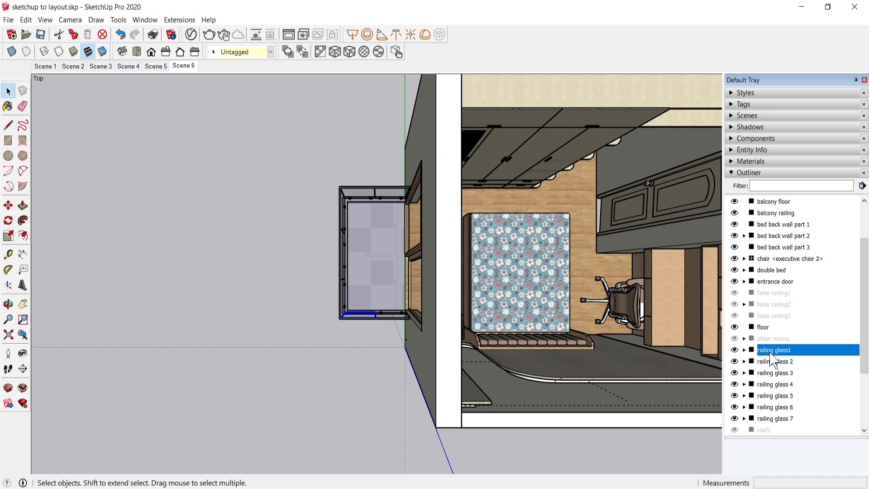
{"action": "left_click", "coordinate": [783, 418], "text": "shift"}
{"action": "right_click", "coordinate": [794, 360]}
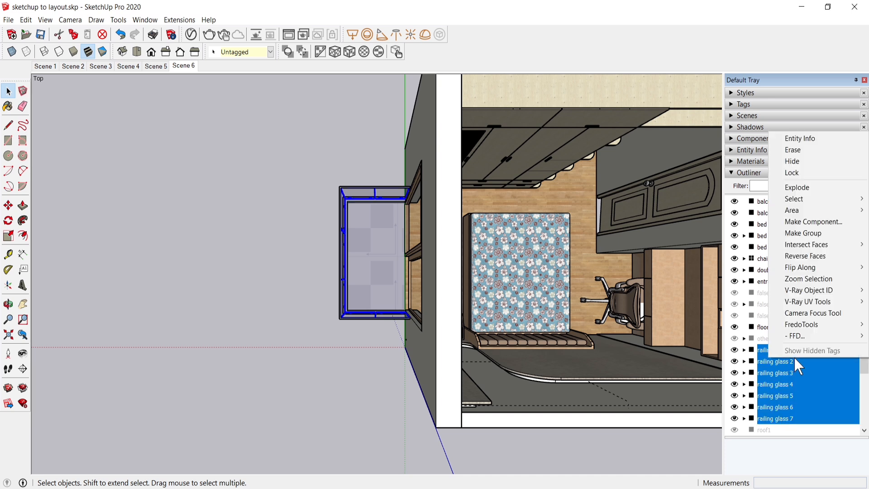
{"action": "left_click", "coordinate": [797, 234]}
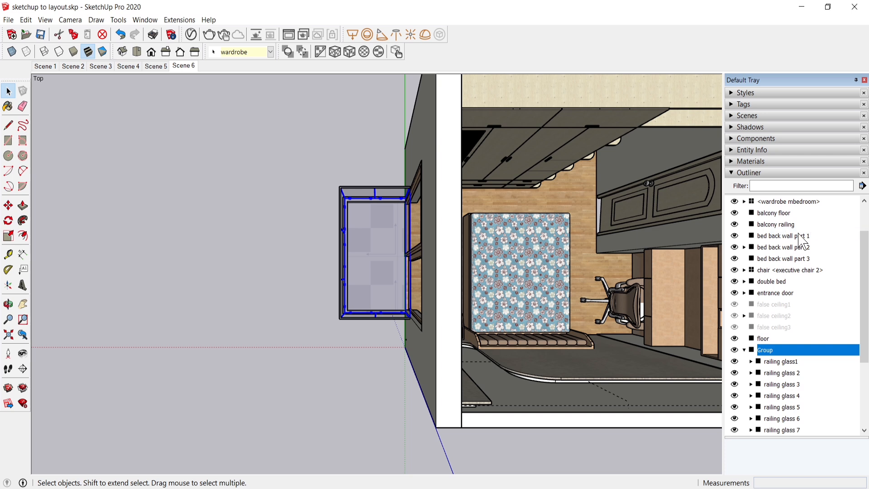
{"action": "left_click", "coordinate": [772, 351]}
{"action": "type", "text": "balcony railing"}
{"action": "key", "text": "Return"}
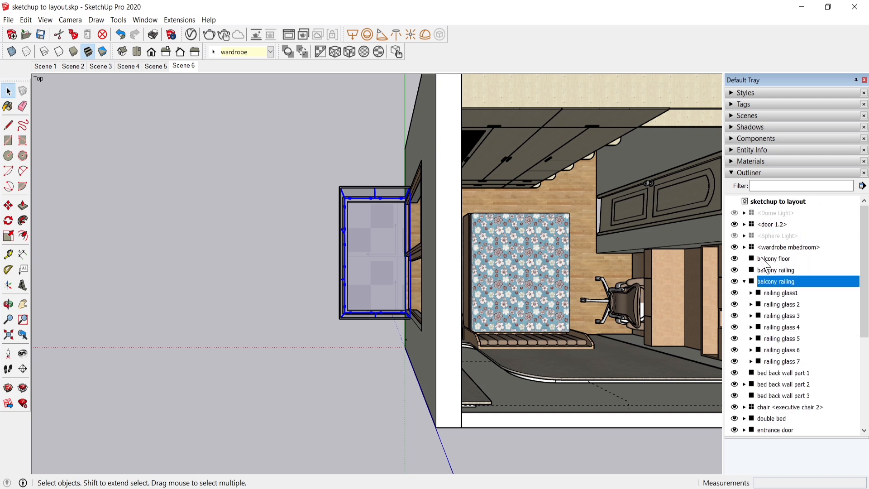
Step: Group bed back wall parts 1 to 3 as "bed back wall" and collapse both new groups in the Outliner
{"action": "left_click", "coordinate": [743, 282]}
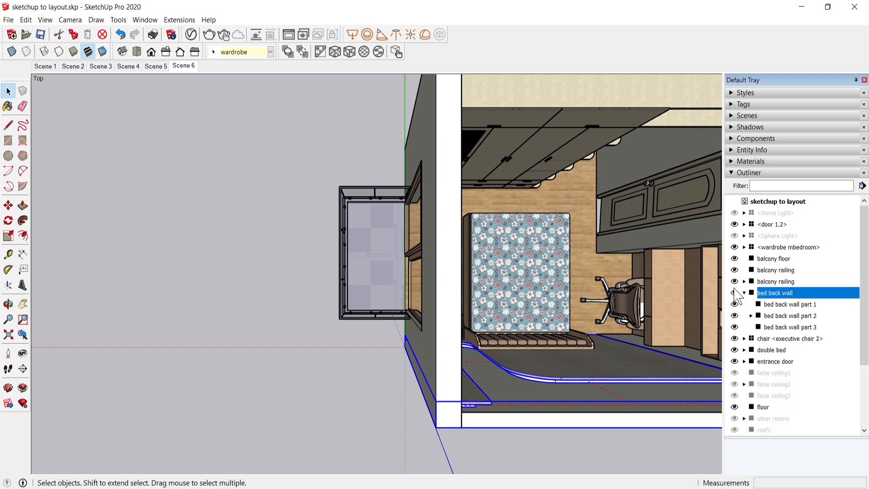
{"action": "left_click", "coordinate": [744, 293]}
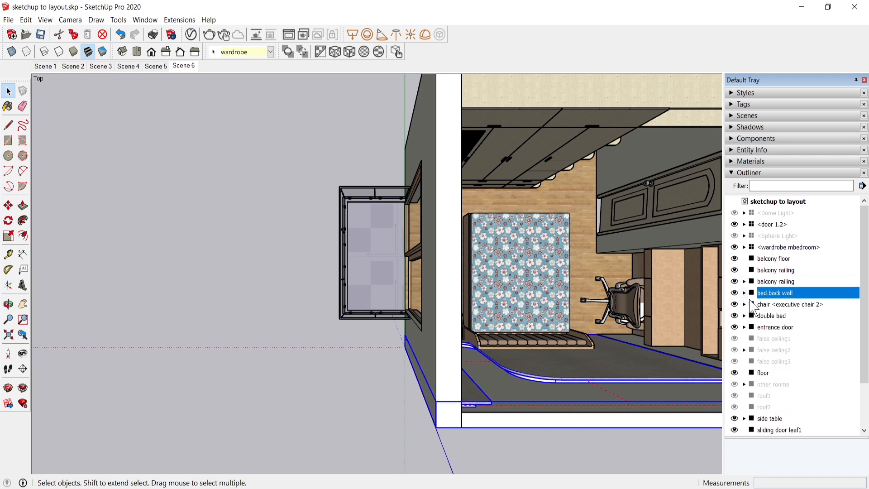
{"action": "scroll", "coordinate": [777, 349], "scroll_direction": "down", "scroll_amount": 3}
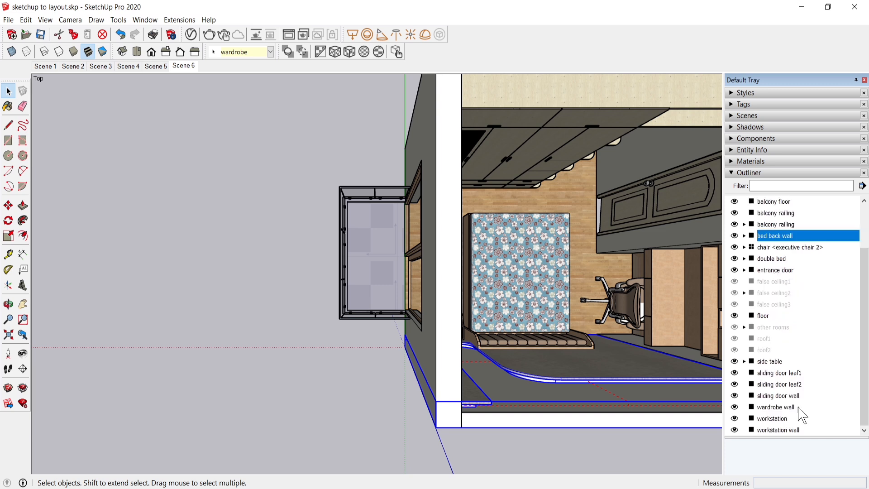
{"action": "left_click", "coordinate": [749, 173]}
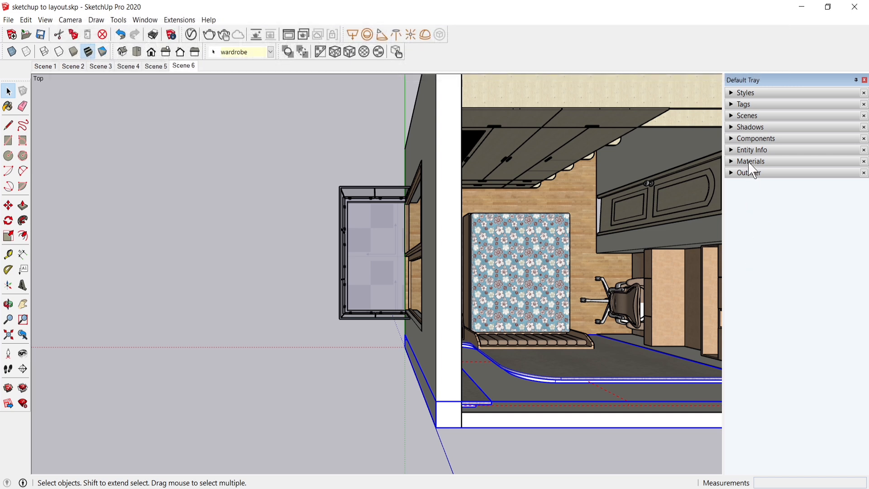
Step: Check the model's tags and show the bedroom from the top in parallel projection
{"action": "left_click", "coordinate": [734, 107]}
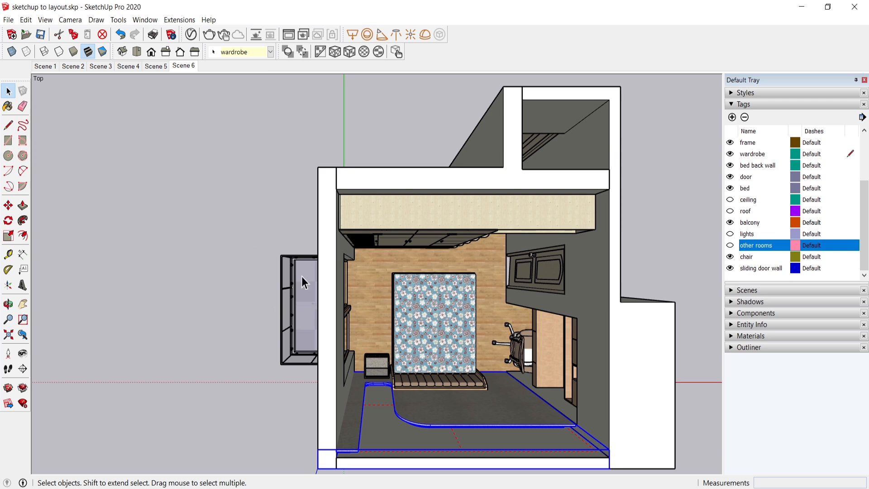
{"action": "left_click", "coordinate": [133, 52]}
{"action": "left_click", "coordinate": [70, 20]}
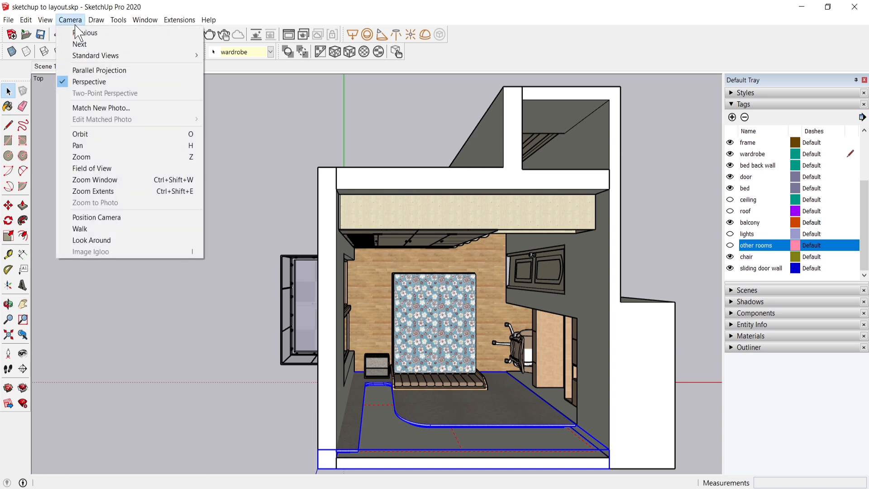
{"action": "left_click", "coordinate": [100, 70]}
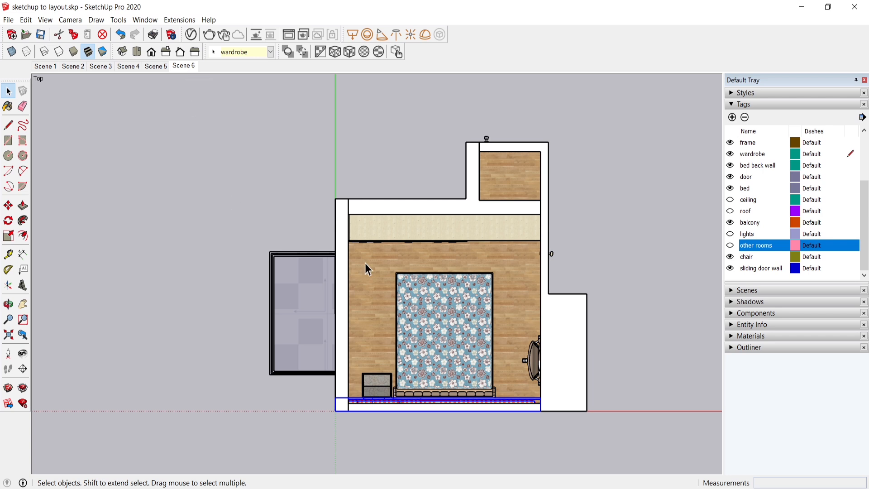
{"action": "left_click", "coordinate": [732, 106]}
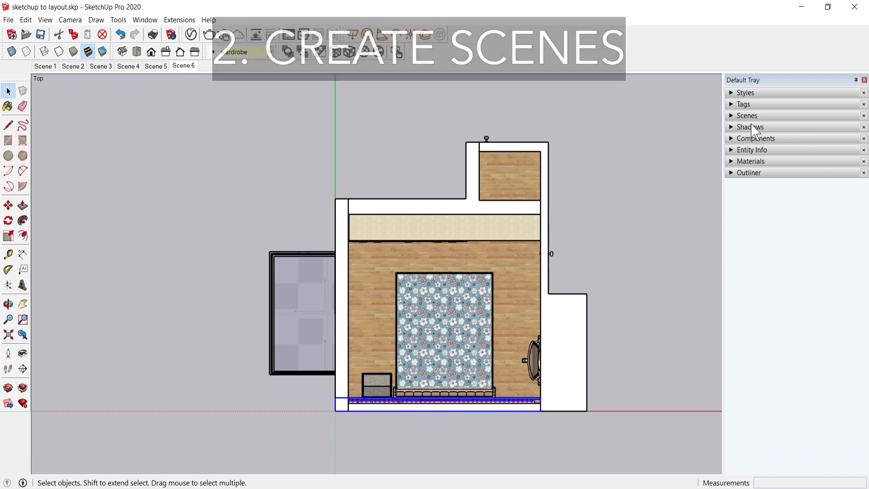
Step: Add a scene from the current top view, name it "plan", and save the model
{"action": "left_click", "coordinate": [732, 119]}
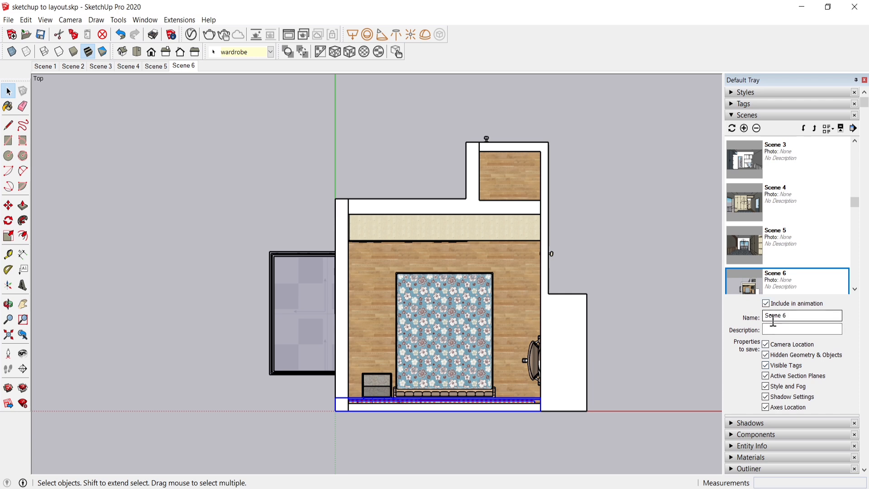
{"action": "left_click", "coordinate": [733, 116]}
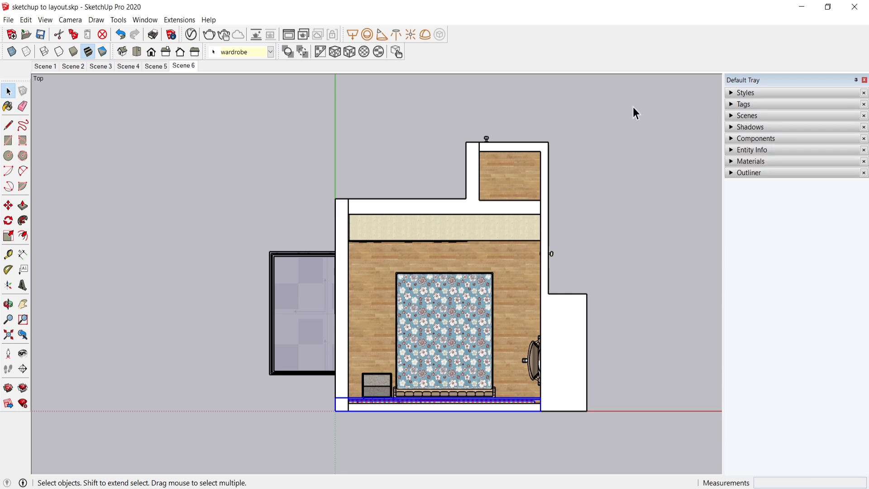
{"action": "right_click", "coordinate": [190, 74]}
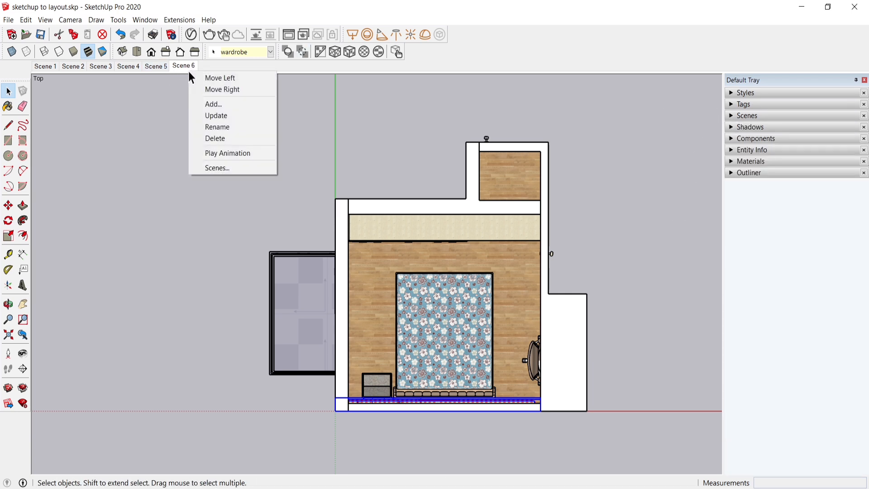
{"action": "left_click", "coordinate": [207, 106]}
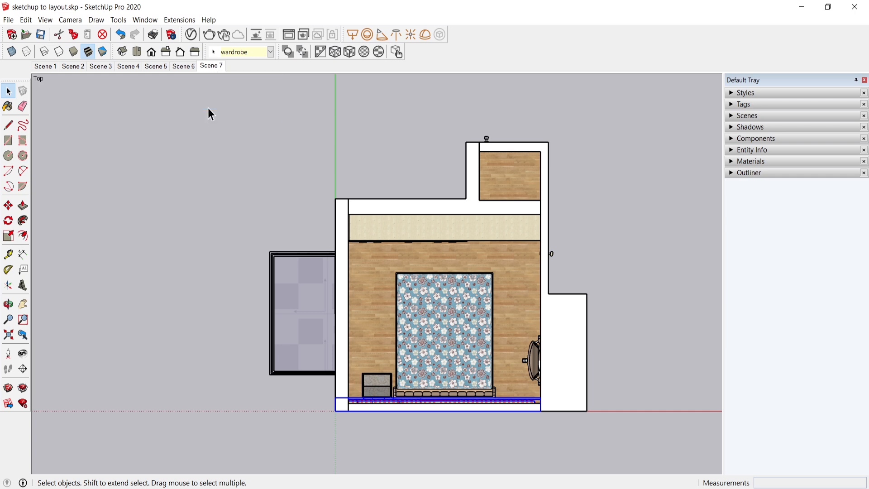
{"action": "right_click", "coordinate": [213, 68]}
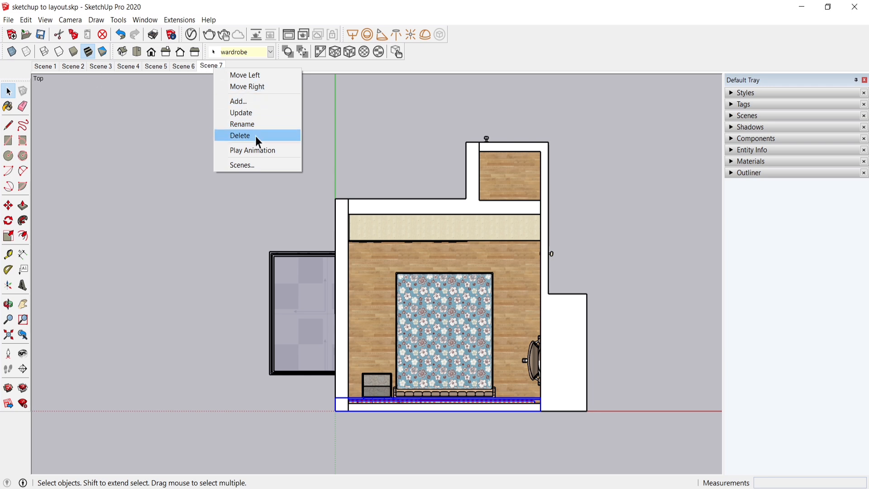
{"action": "left_click", "coordinate": [247, 124]}
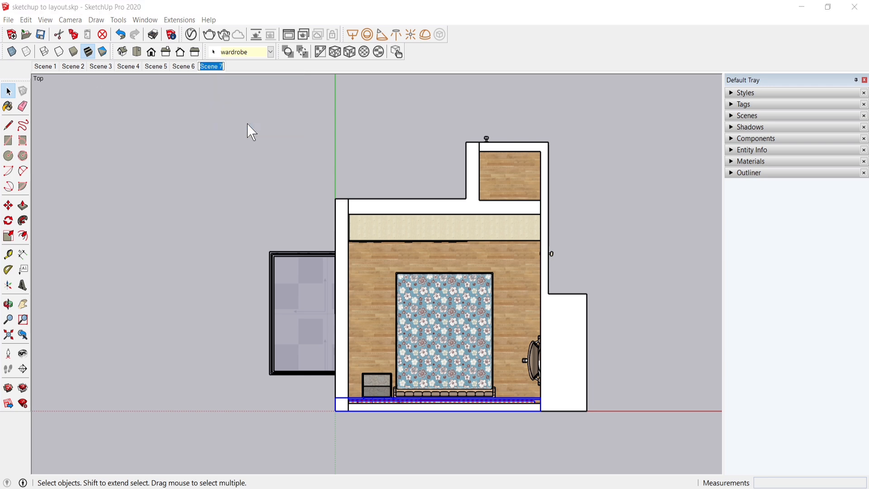
{"action": "type", "text": "plan"}
{"action": "key", "text": "Return"}
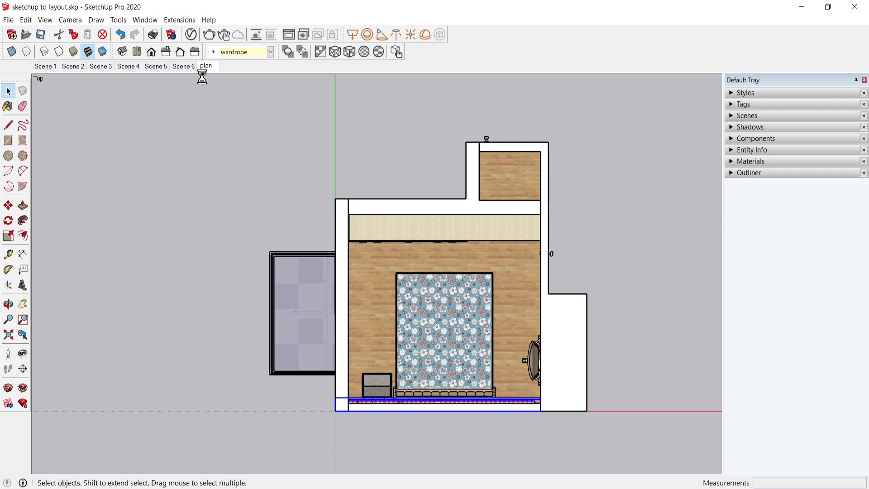
{"action": "left_click", "coordinate": [41, 34]}
Step: View Scene 1, Scene 2 and Scene 3 in turn
{"action": "left_click", "coordinate": [53, 67]}
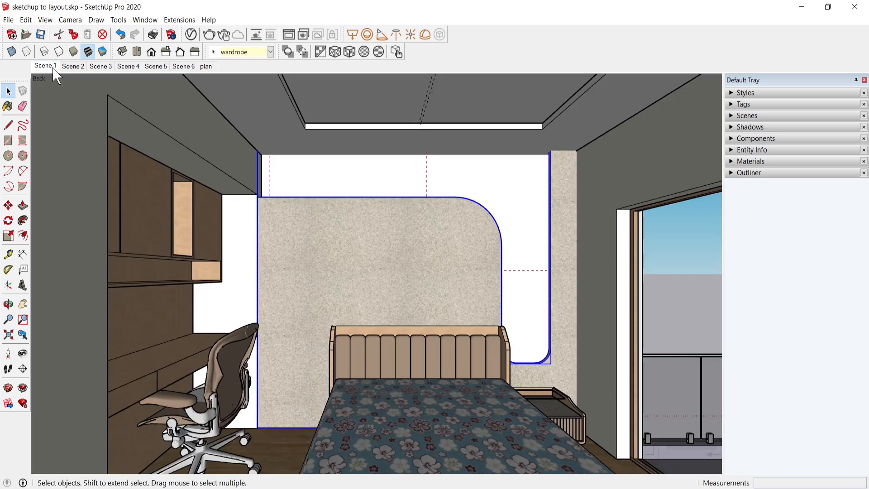
{"action": "left_click", "coordinate": [67, 67]}
{"action": "left_click", "coordinate": [101, 67]}
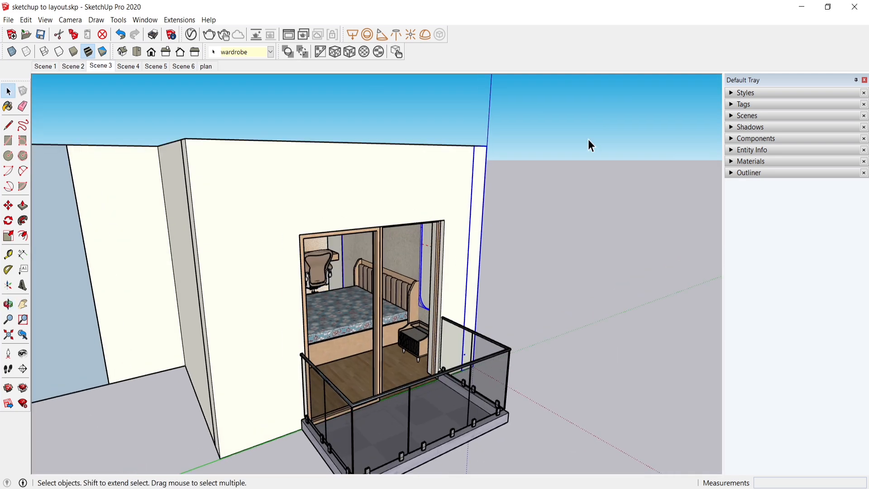
Step: Hide the "other rooms" tag so that only the bedroom geometry remains displayed
{"action": "left_click", "coordinate": [737, 105]}
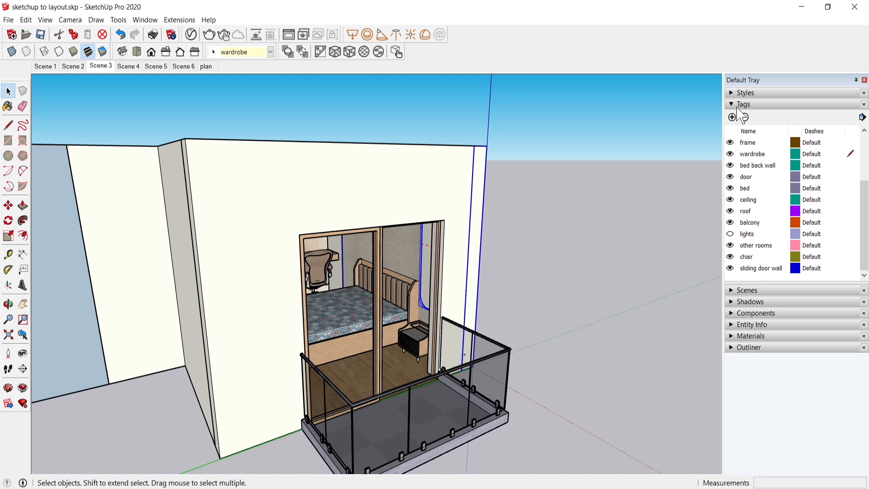
{"action": "left_click", "coordinate": [730, 245]}
{"action": "mouse_move", "coordinate": [539, 345]}
{"action": "middle_mouse_down"}
{"action": "mouse_move", "coordinate": [509, 300]}
{"action": "mouse_move", "coordinate": [536, 340]}
{"action": "middle_mouse_up"}
{"action": "middle_click_drag", "start_coordinate": [305, 299], "coordinate": [306, 257]}
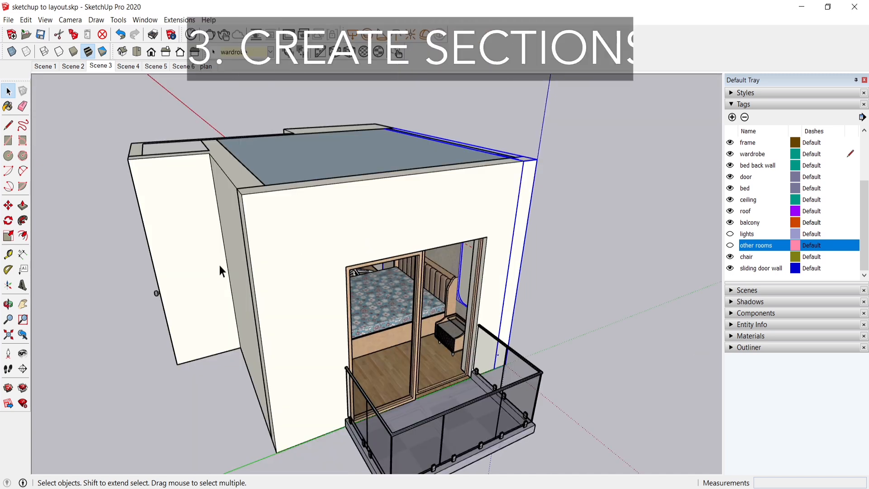
Step: Place a section plane on the sliding door wall, named "elevation towards workstation" with the symbol "SW"
{"action": "left_click", "coordinate": [23, 371]}
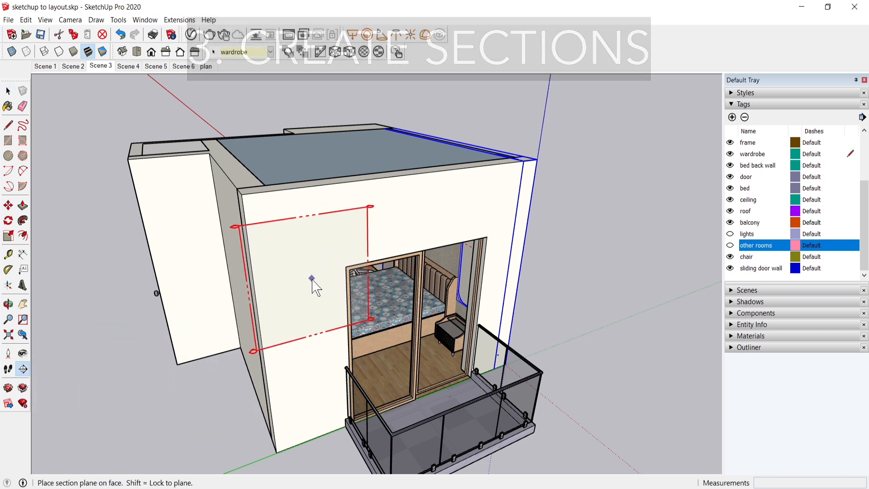
{"action": "left_click", "coordinate": [304, 307]}
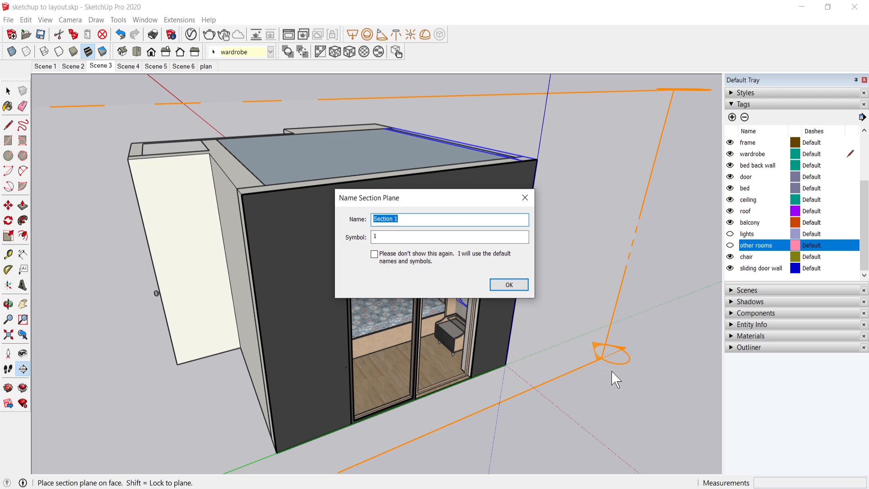
{"action": "key", "text": "Tab"}
{"action": "type", "text": "sw"}
{"action": "key", "text": "shift+Tab"}
{"action": "type", "text": "elevation towards workstation"}
{"action": "left_click", "coordinate": [509, 284]}
Step: Move the SW section plane about 4' 7/8" into the room so it cuts through the bed and wardrobe
{"action": "scroll", "coordinate": [615, 378], "scroll_direction": "up", "scroll_amount": 5}
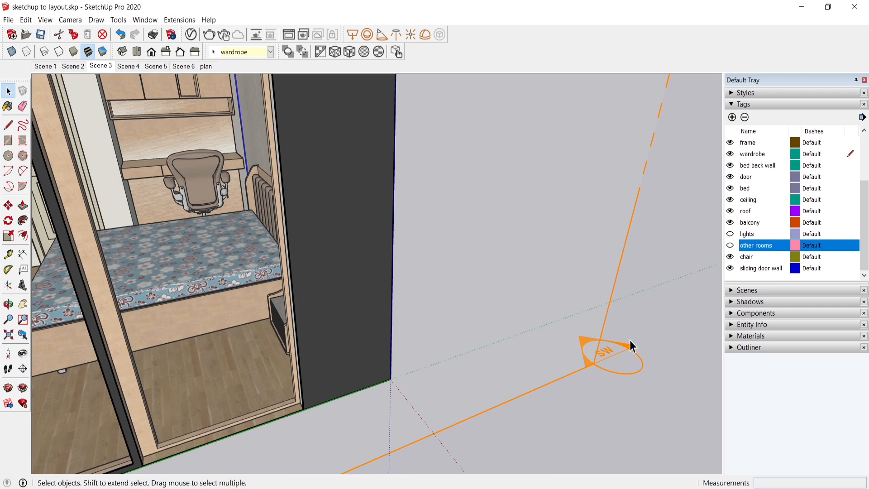
{"action": "scroll", "coordinate": [534, 381], "scroll_direction": "down", "scroll_amount": 5}
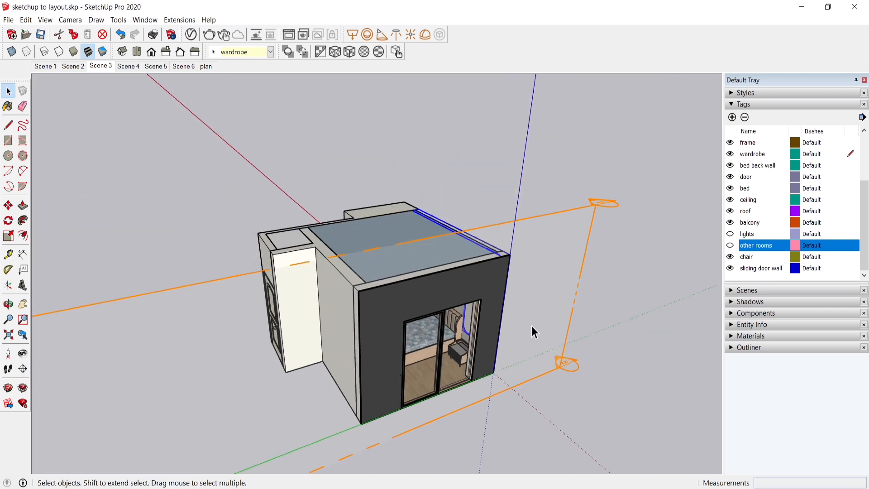
{"action": "left_click", "coordinate": [590, 201]}
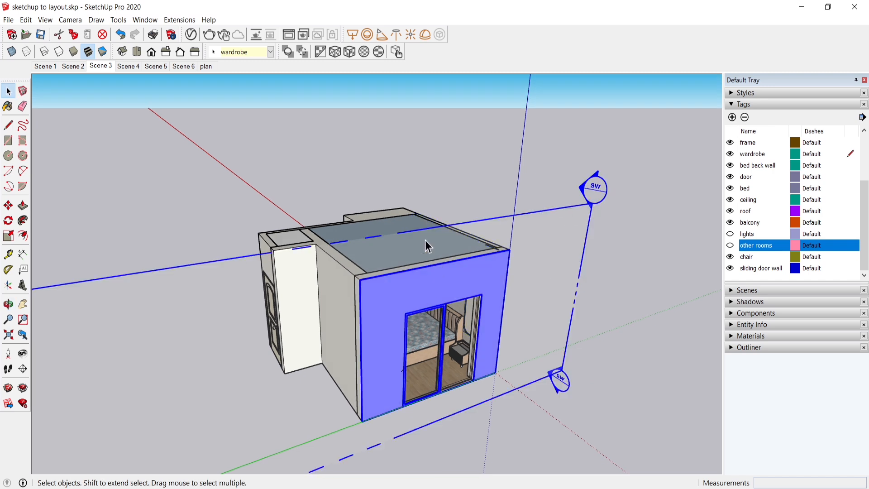
{"action": "key", "text": "m"}
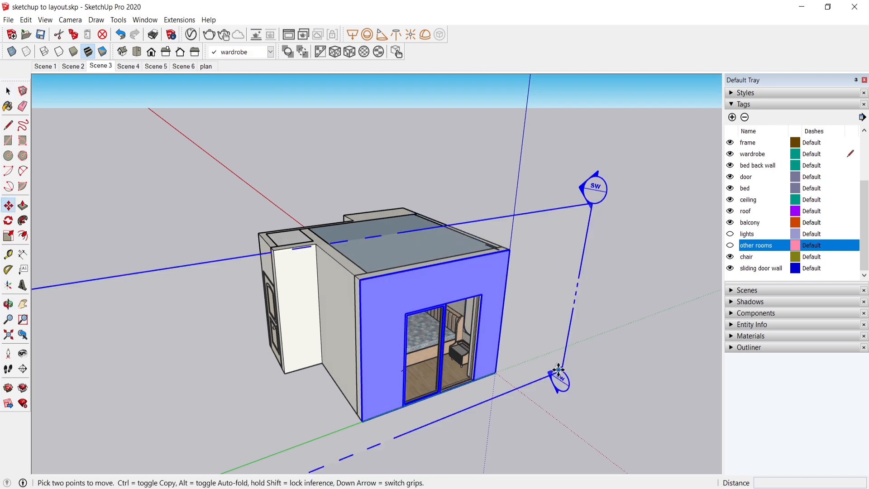
{"action": "scroll", "coordinate": [561, 356], "scroll_direction": "down", "scroll_amount": 1}
{"action": "scroll", "coordinate": [316, 281], "scroll_direction": "up", "scroll_amount": 2}
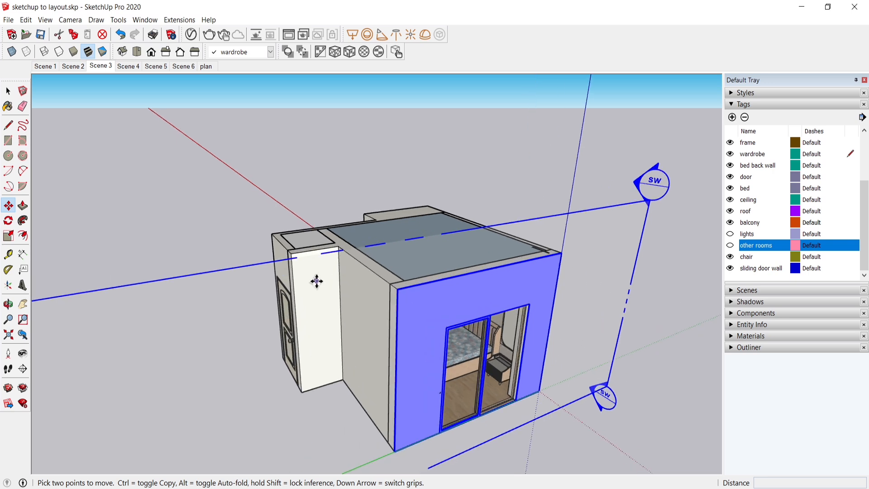
{"action": "left_click", "coordinate": [398, 290]}
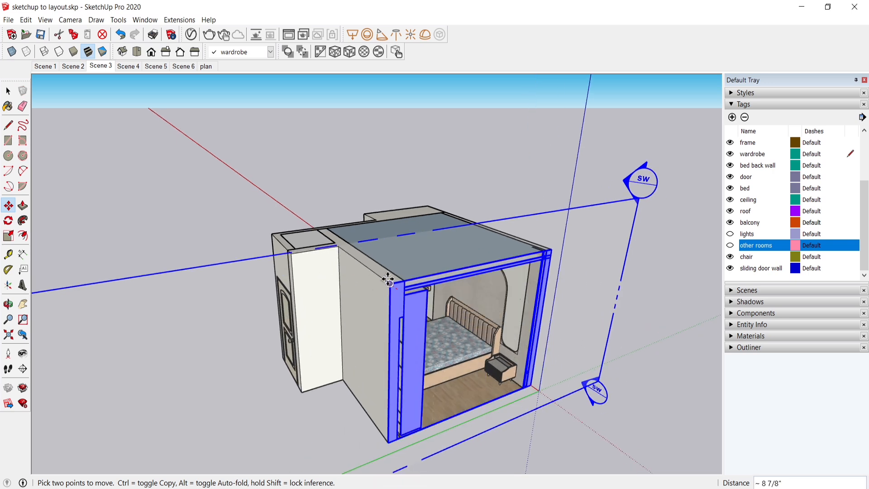
{"action": "left_click", "coordinate": [364, 267]}
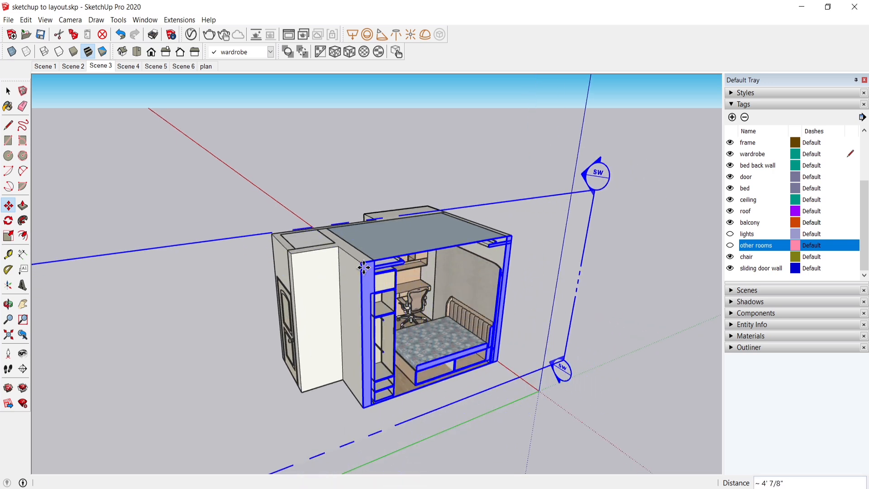
{"action": "key", "text": "space"}
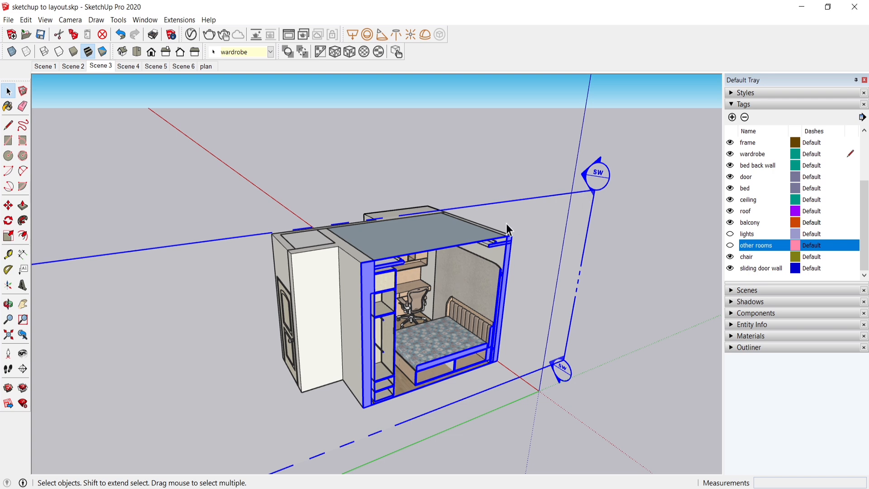
Step: Align the view to the SW section plane in parallel projection and hide the section planes
{"action": "right_click", "coordinate": [588, 192]}
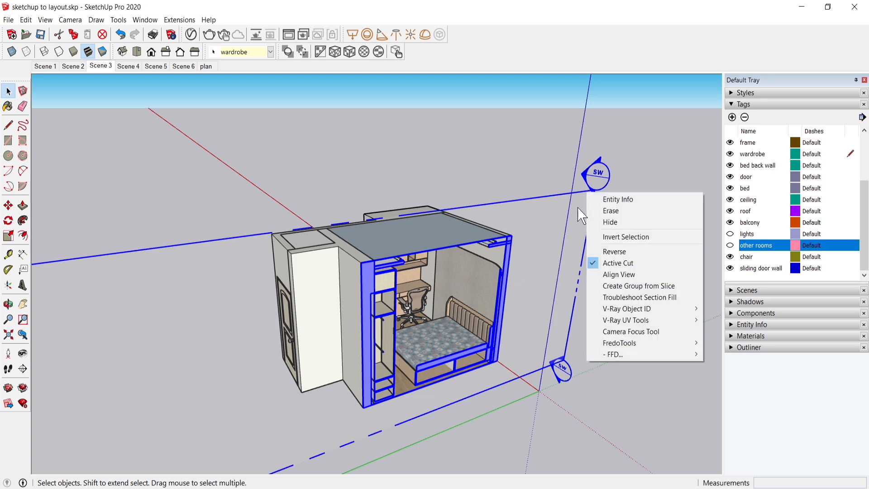
{"action": "left_click", "coordinate": [618, 274]}
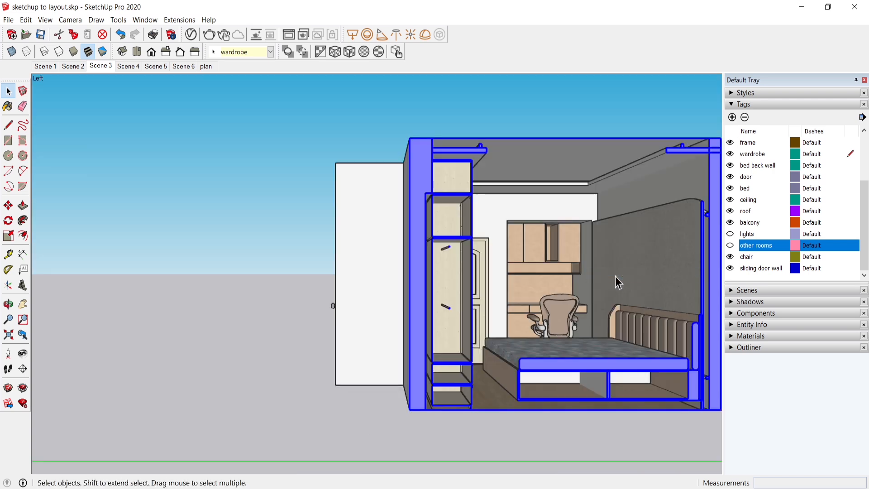
{"action": "left_click", "coordinate": [82, 19]}
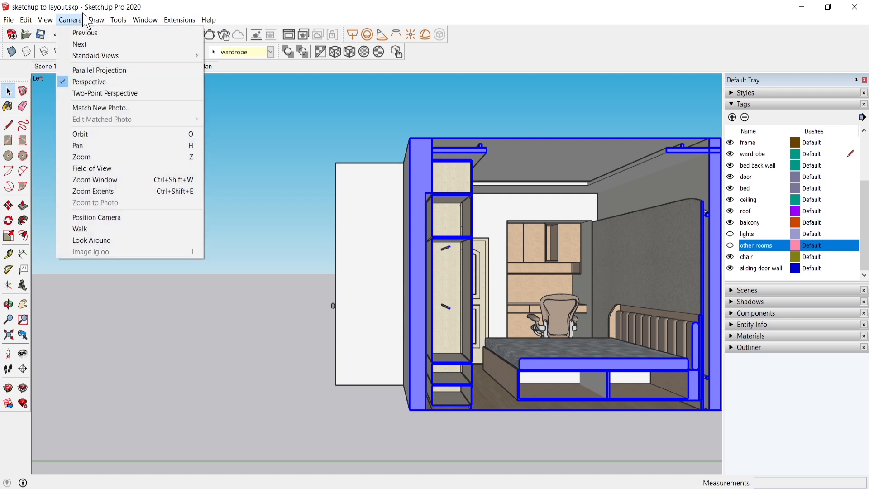
{"action": "left_click", "coordinate": [93, 71]}
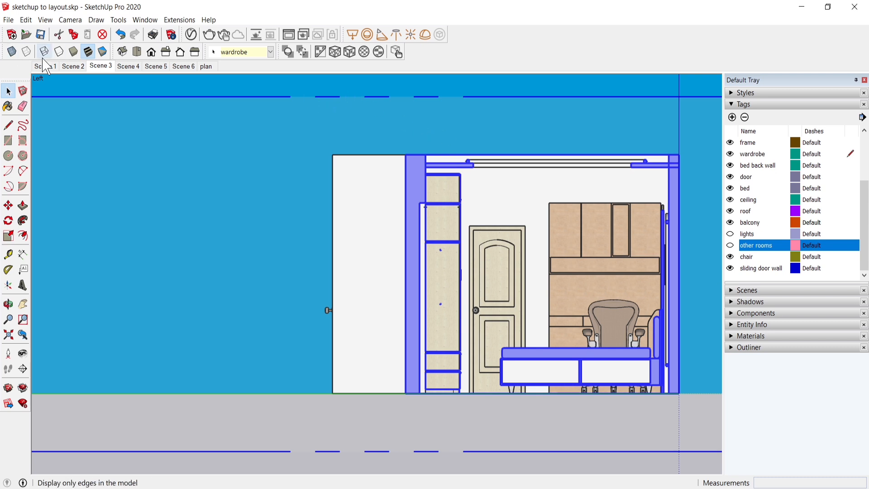
{"action": "left_click", "coordinate": [45, 19]}
{"action": "left_click", "coordinate": [42, 81]}
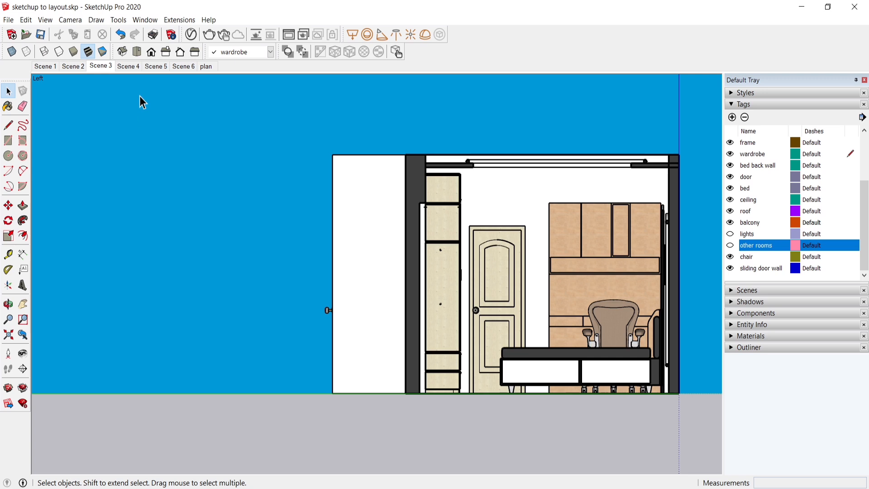
Step: Add a scene from the current section view and name it "elevation towards workstation"
{"action": "right_click", "coordinate": [207, 69]}
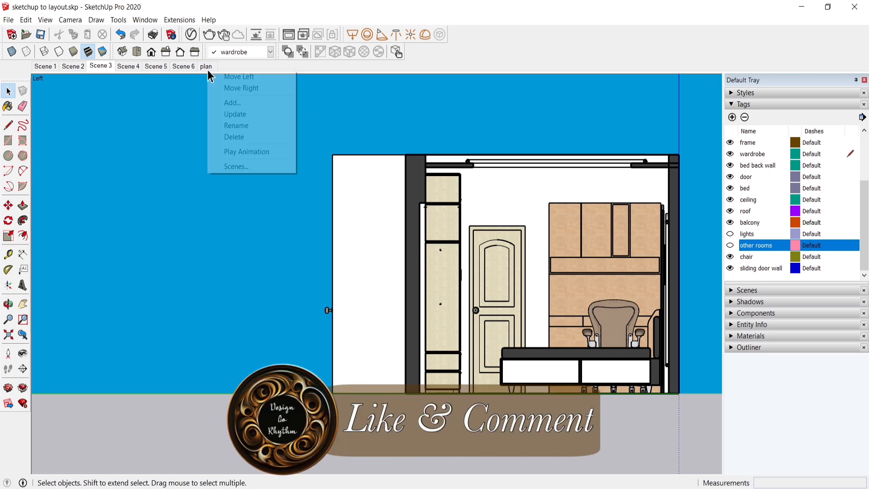
{"action": "left_click", "coordinate": [248, 104]}
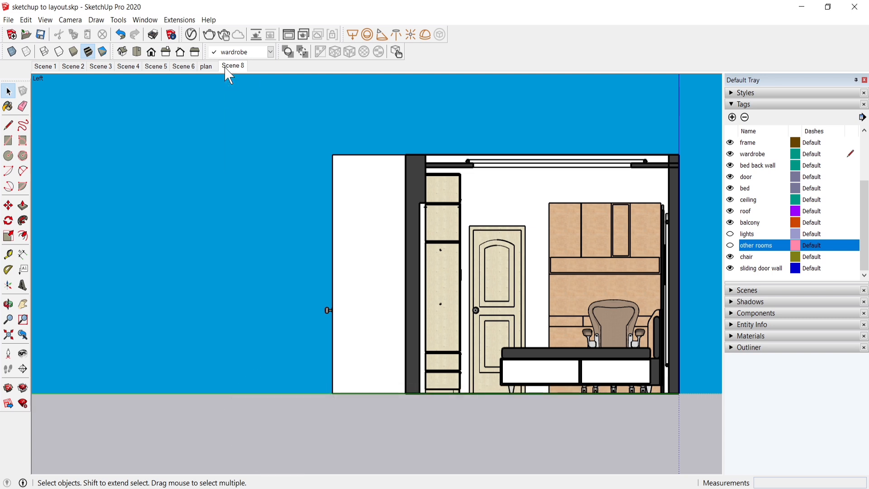
{"action": "right_click", "coordinate": [228, 73]}
{"action": "left_click", "coordinate": [262, 124]}
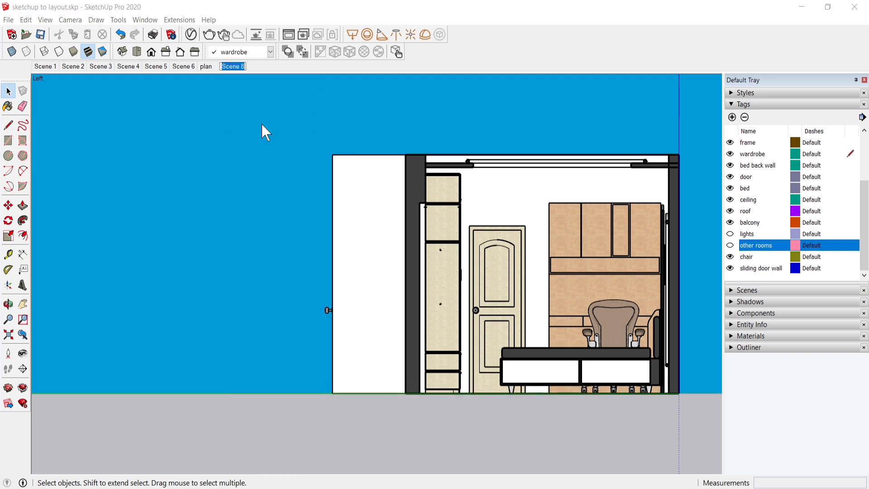
{"action": "type", "text": "elevation tow"}
{"action": "type", "text": "ards workst"}
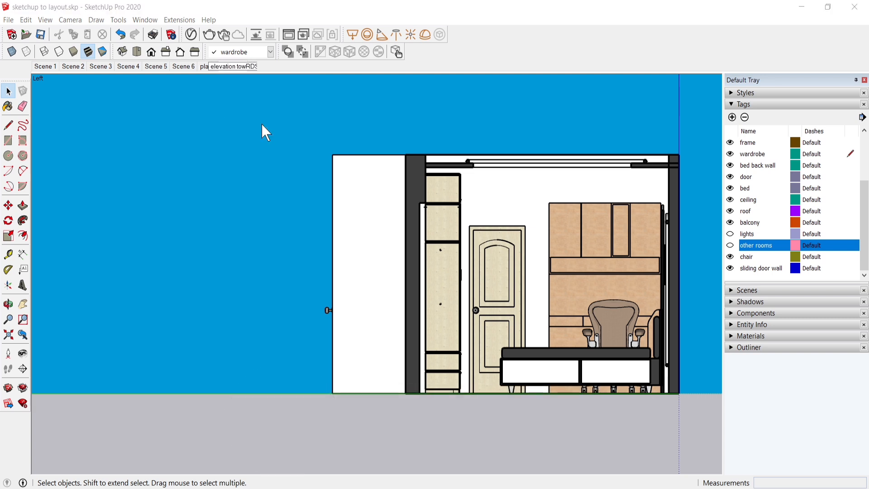
{"action": "type", "text": "ation"}
{"action": "key", "text": "Return"}
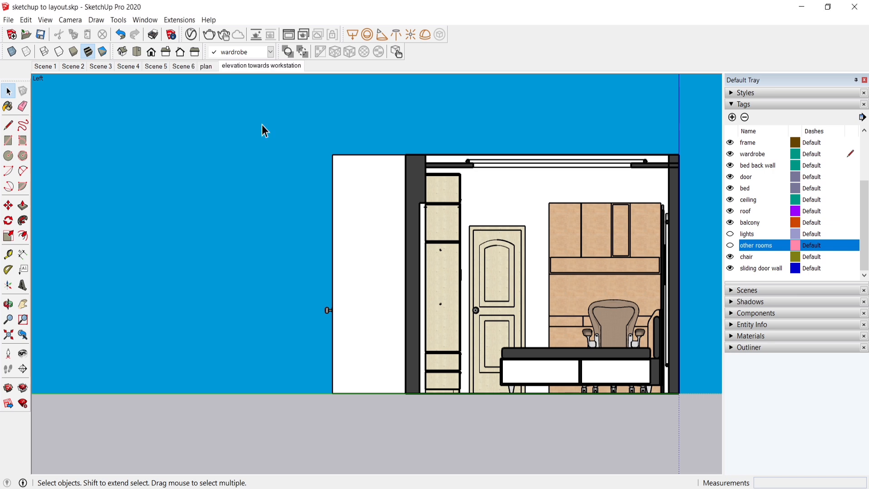
Step: Collapse the tag list and compare the "plan" and "elevation towards workstation" scenes
{"action": "left_click", "coordinate": [742, 104]}
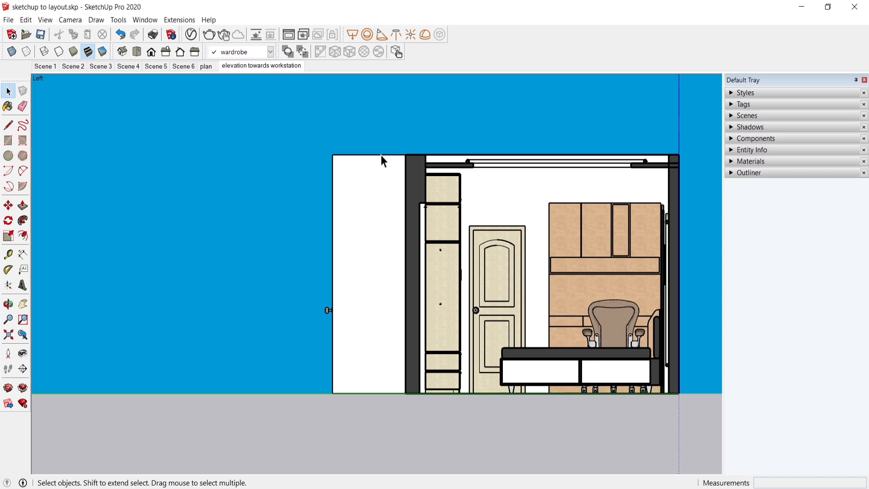
{"action": "left_click", "coordinate": [207, 67]}
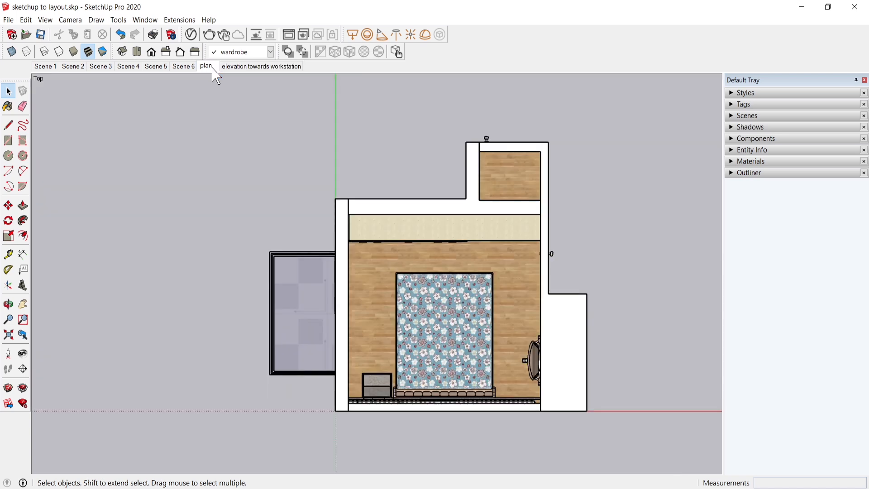
{"action": "left_click", "coordinate": [238, 67]}
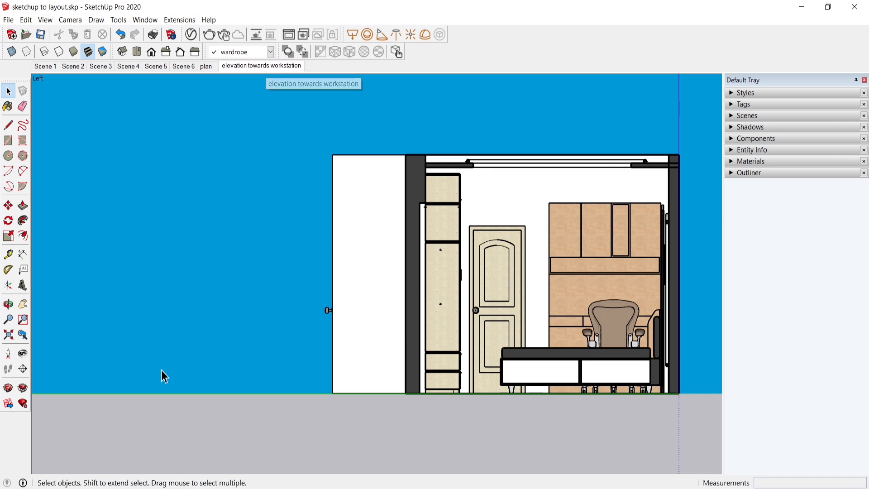
{"action": "scroll", "coordinate": [152, 304], "scroll_direction": "down", "scroll_amount": 1}
{"action": "scroll", "coordinate": [628, 277], "scroll_direction": "up", "scroll_amount": 1}
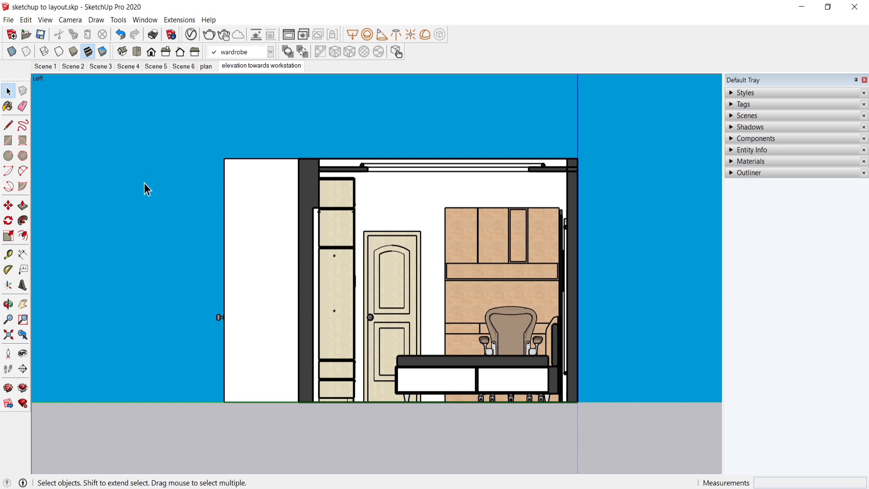
Step: Switch to LayOut and duplicate Page 1
{"action": "left_click", "coordinate": [397, 52]}
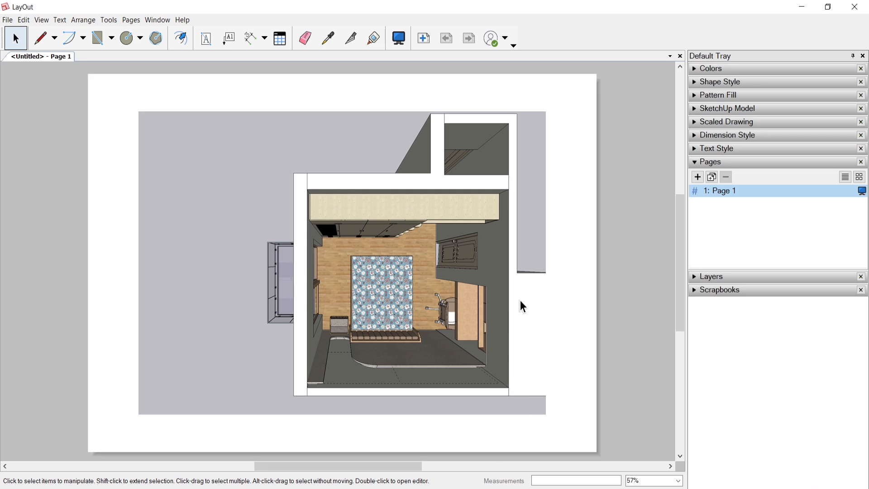
{"action": "right_click", "coordinate": [723, 195]}
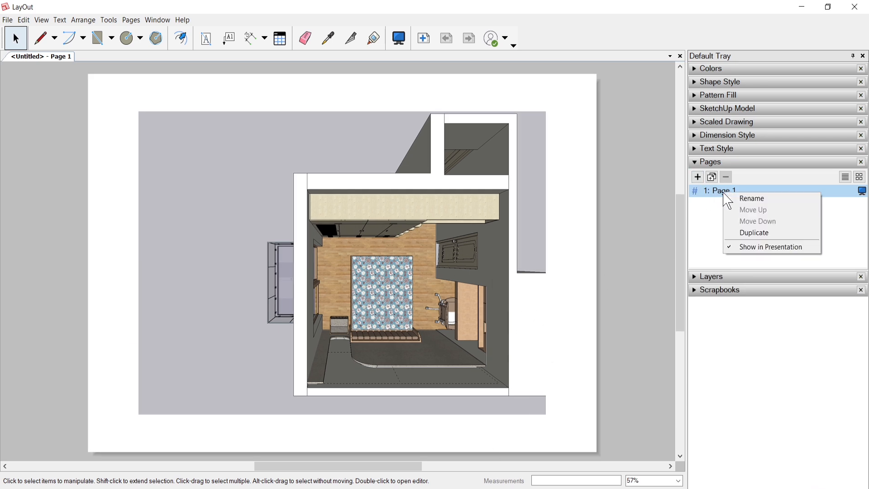
{"action": "left_click", "coordinate": [748, 243]}
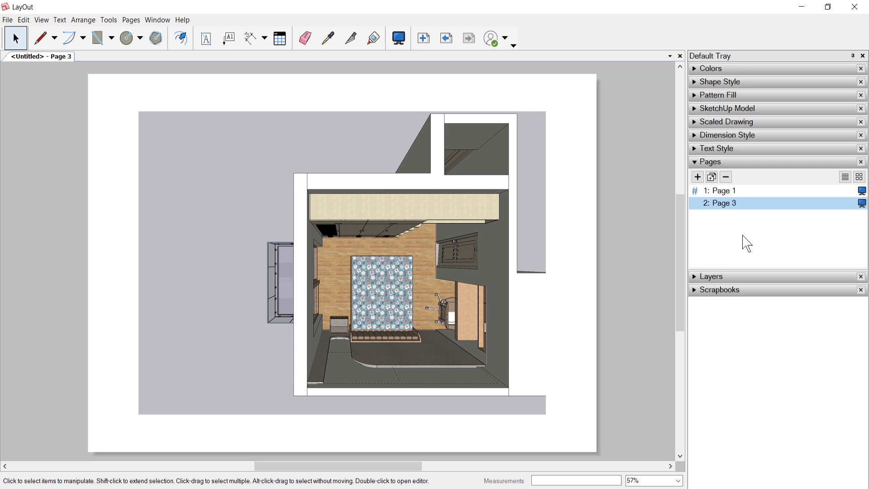
{"action": "right_click", "coordinate": [734, 210]}
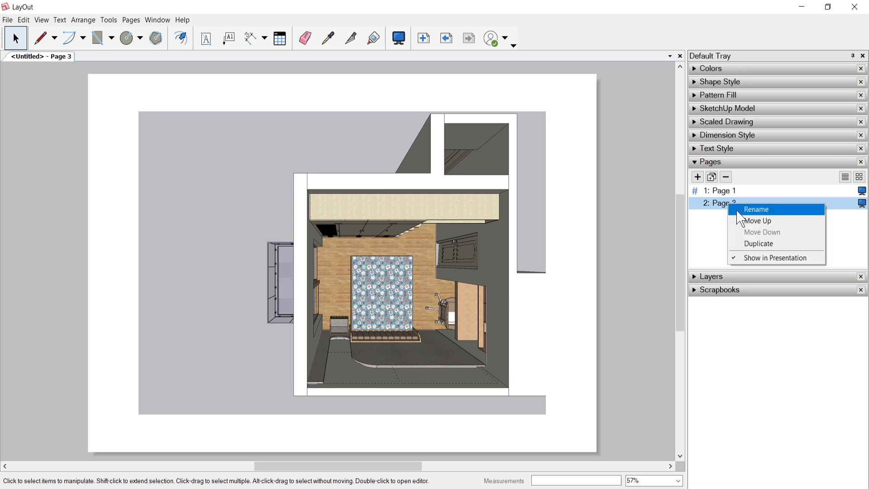
{"action": "left_click", "coordinate": [448, 300]}
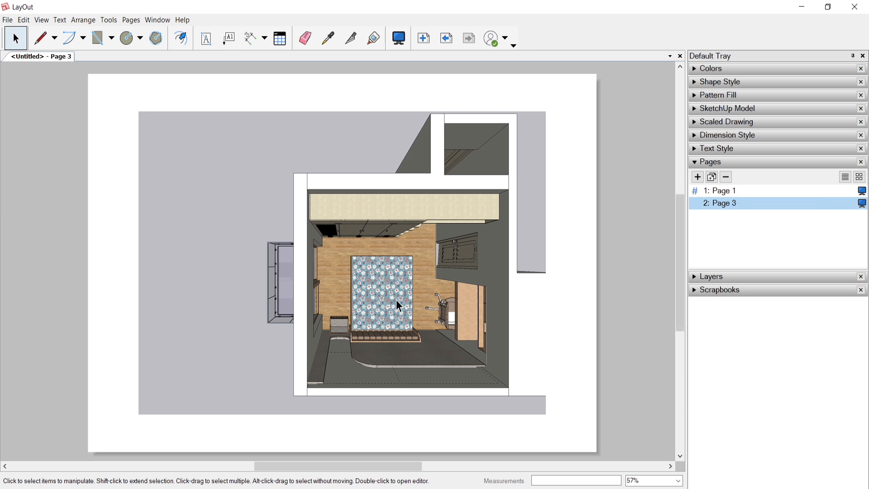
Step: Check which SketchUp scenes are available for the model viewport on the duplicated page
{"action": "left_click", "coordinate": [312, 280]}
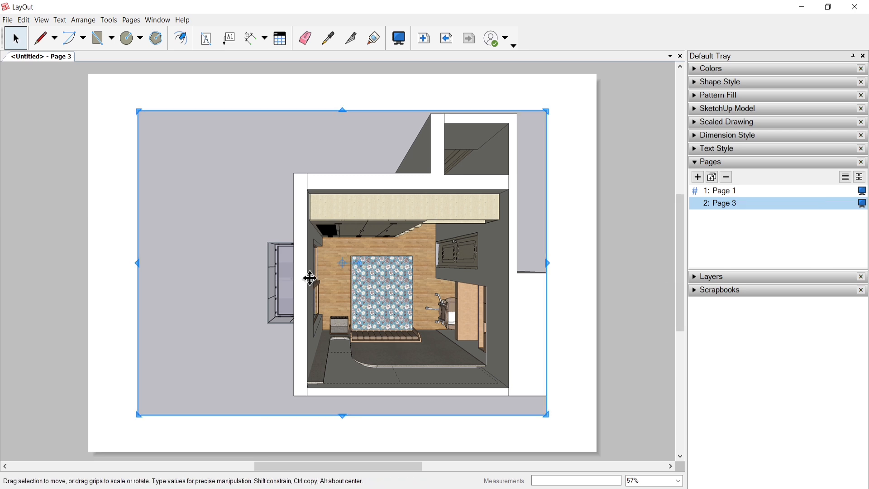
{"action": "right_click", "coordinate": [372, 306]}
{"action": "mouse_move", "coordinate": [397, 265]}
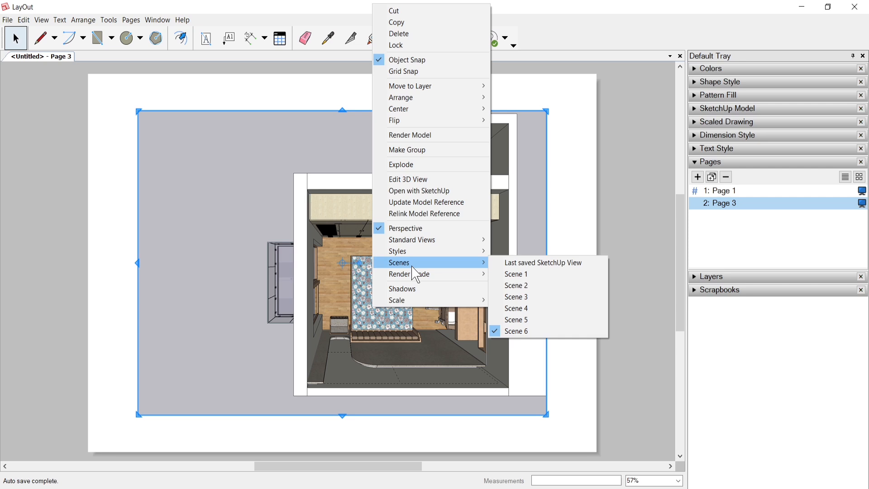
{"action": "left_click", "coordinate": [523, 333]}
Step: Switch back to SketchUp and save the model with its new scenes
{"action": "key", "text": "alt+Tab"}
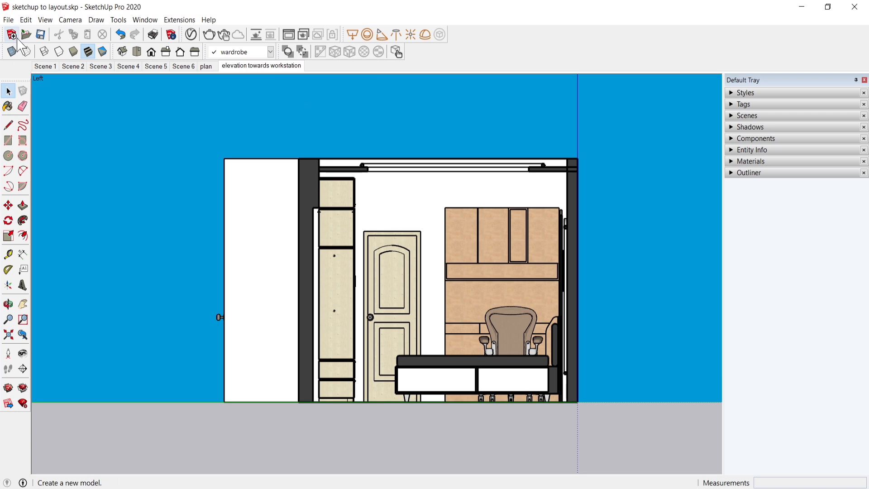
{"action": "left_click", "coordinate": [44, 37]}
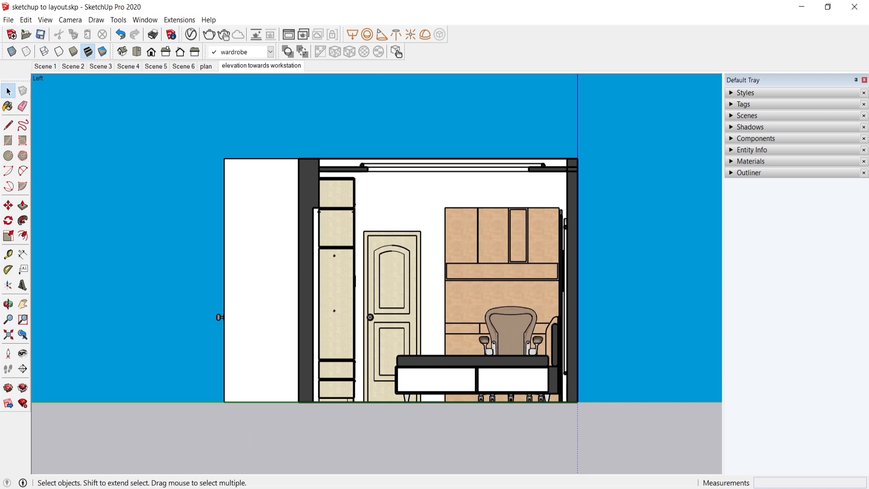
Step: Switch to LayOut, update the model reference of the viewport on the duplicated page, and switch back to SketchUp
{"action": "left_click", "coordinate": [440, 488]}
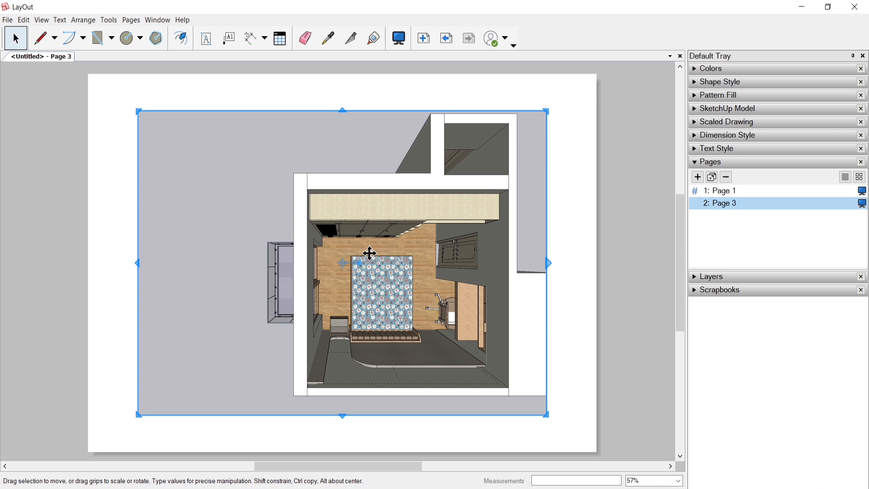
{"action": "right_click", "coordinate": [372, 260]}
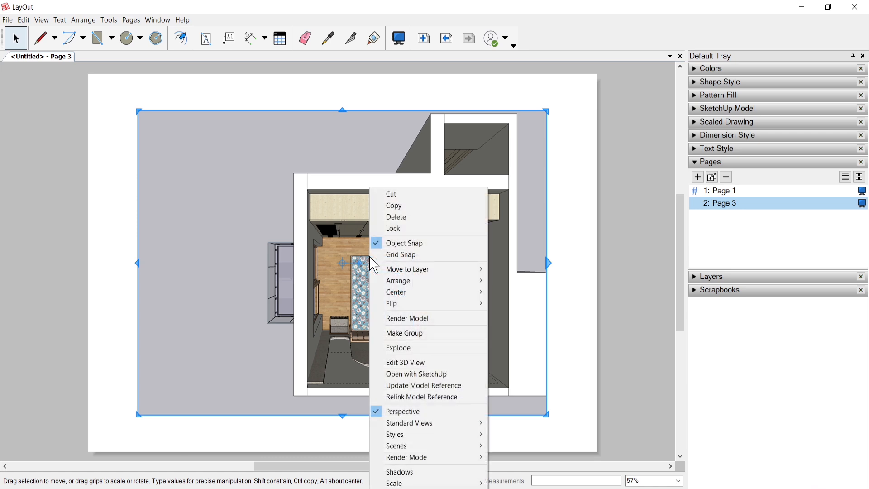
{"action": "left_click", "coordinate": [420, 388]}
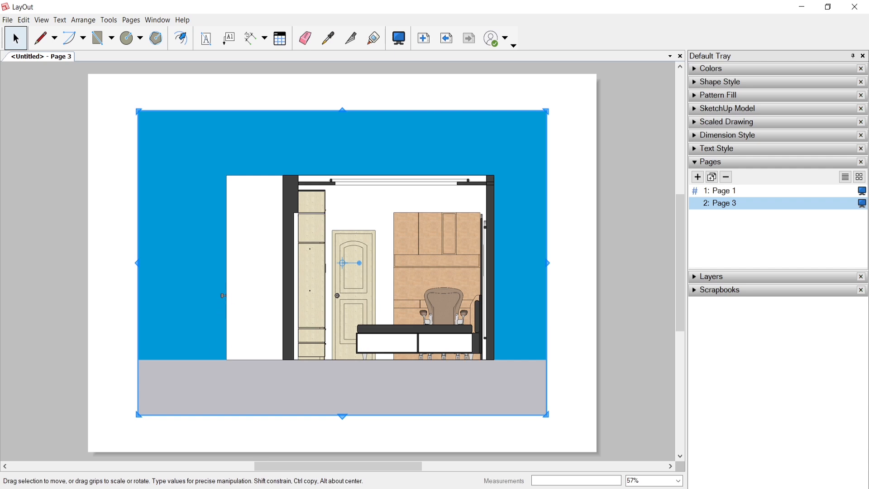
{"action": "left_click", "coordinate": [430, 488]}
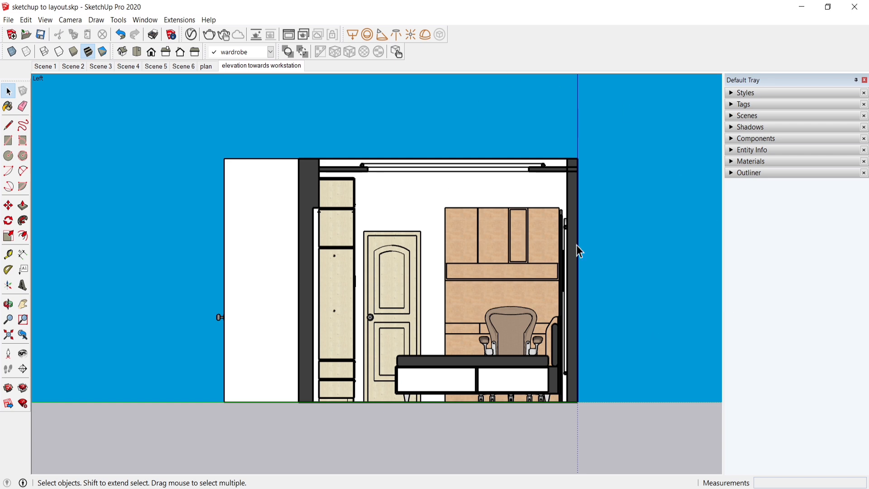
Step: Try the HiddenLine, Wireframe and Shaded with textures default styles on the elevation and look through the available style collections
{"action": "left_click", "coordinate": [733, 95]}
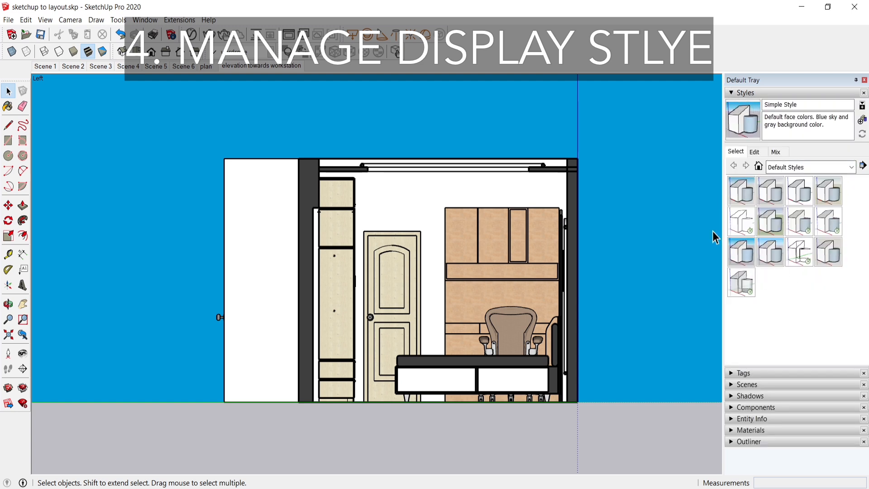
{"action": "left_click", "coordinate": [742, 222]}
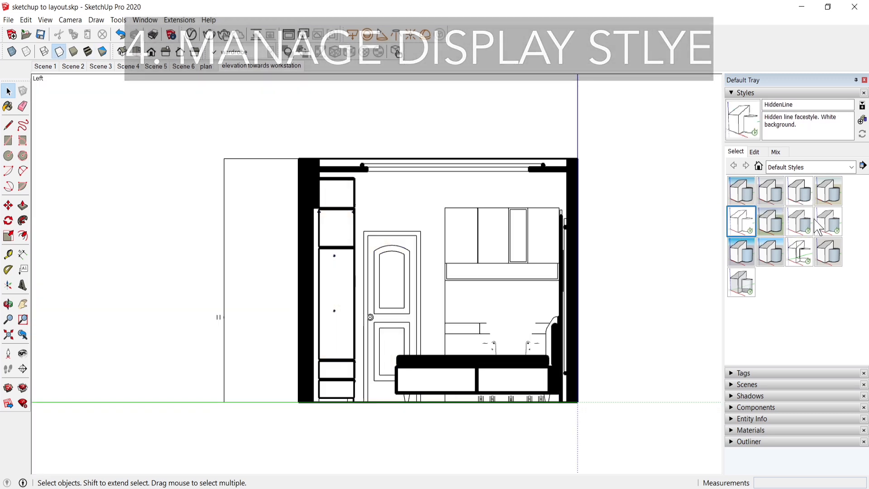
{"action": "left_click", "coordinate": [810, 258]}
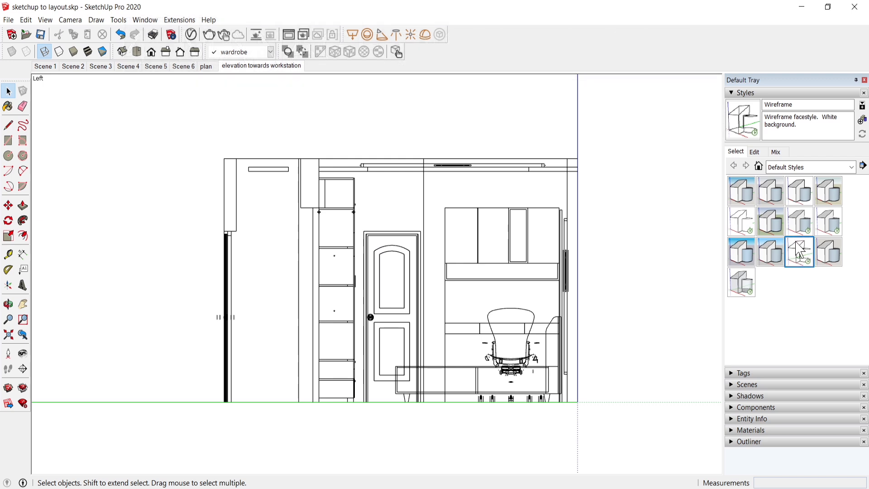
{"action": "left_click", "coordinate": [835, 226]}
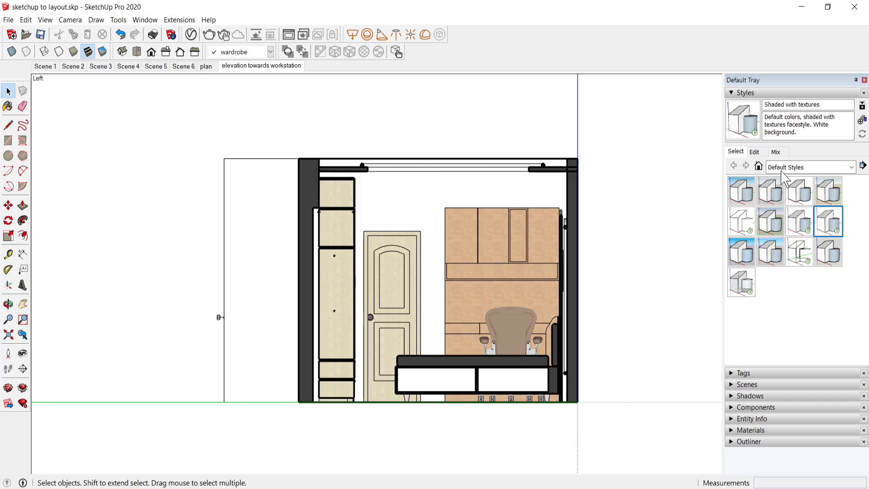
{"action": "left_click", "coordinate": [851, 167]}
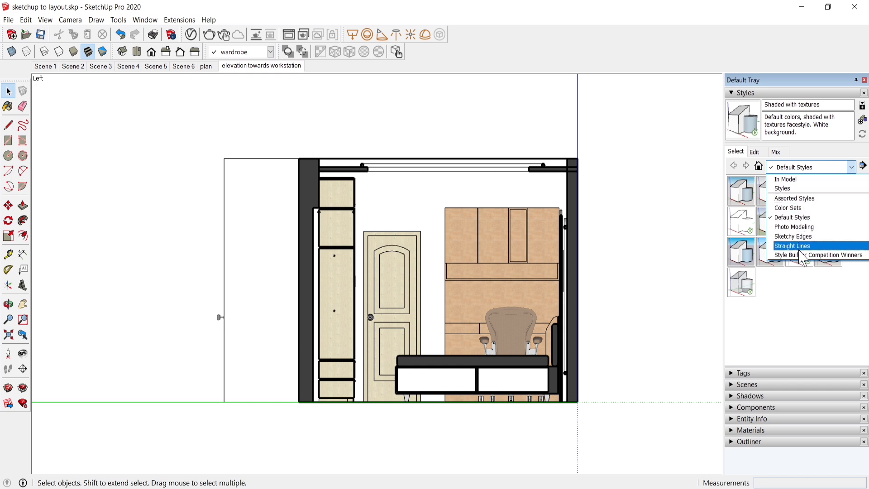
{"action": "left_click", "coordinate": [800, 329]}
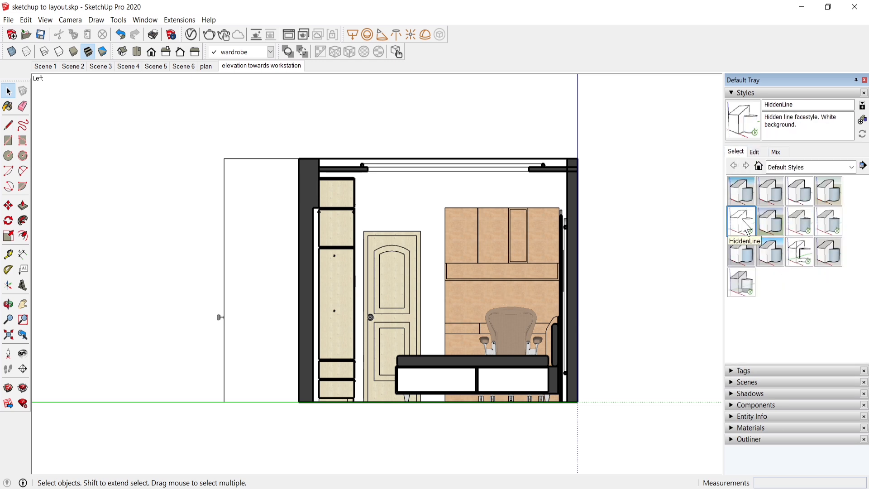
Step: Apply the HiddenLine style to the elevation and turn on its profile edges
{"action": "left_click", "coordinate": [746, 225]}
{"action": "left_click", "coordinate": [754, 152]}
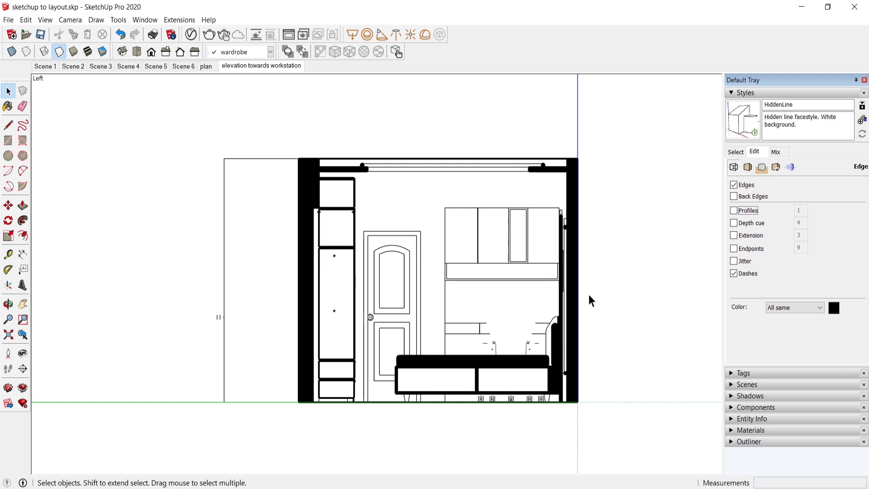
{"action": "left_click", "coordinate": [734, 211]}
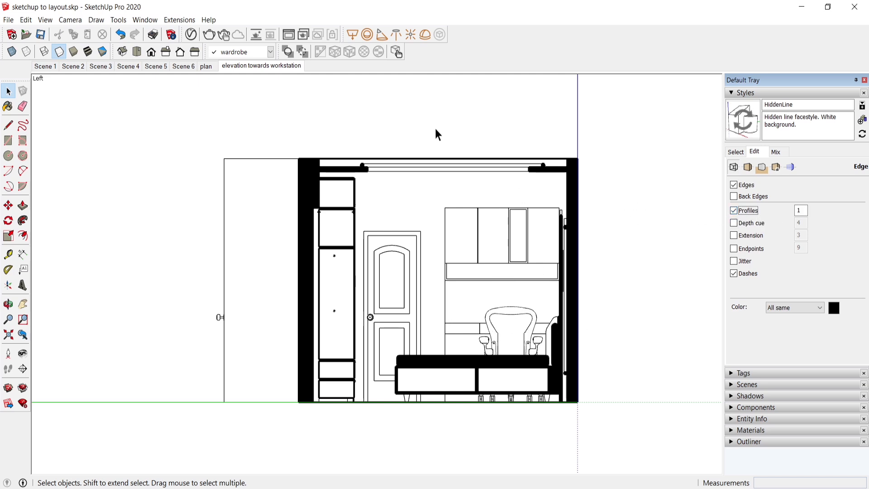
{"action": "left_click", "coordinate": [736, 93]}
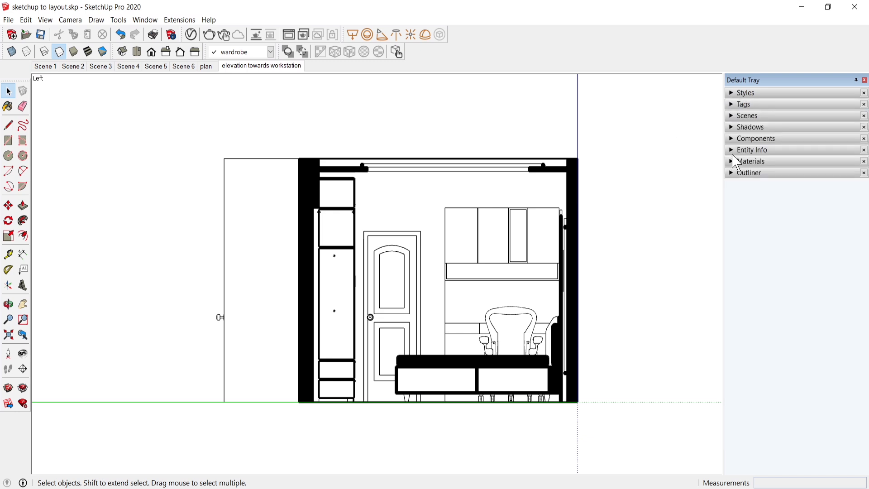
Step: Hide the "bed" tag in the workstation elevation
{"action": "left_click", "coordinate": [735, 105]}
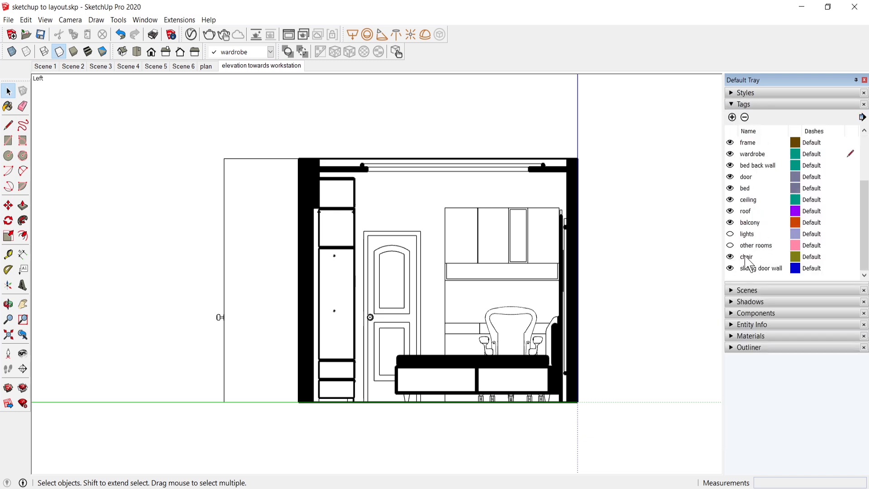
{"action": "left_click", "coordinate": [730, 188]}
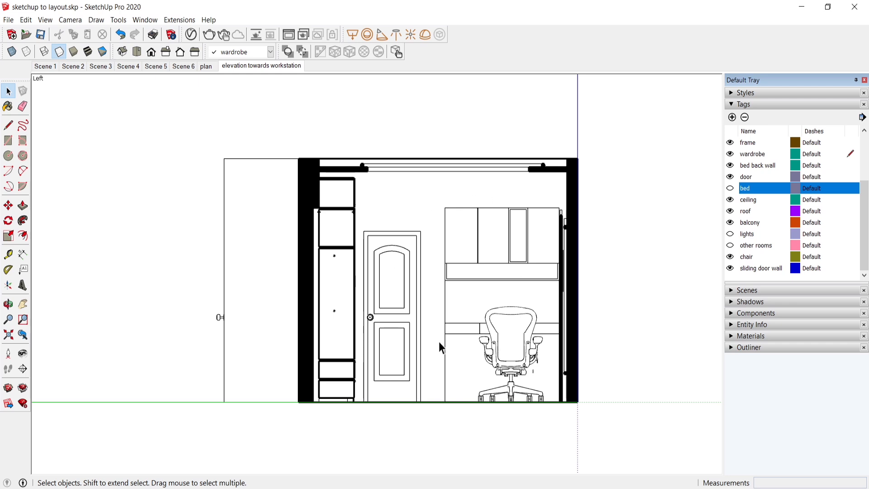
{"action": "left_click", "coordinate": [736, 108]}
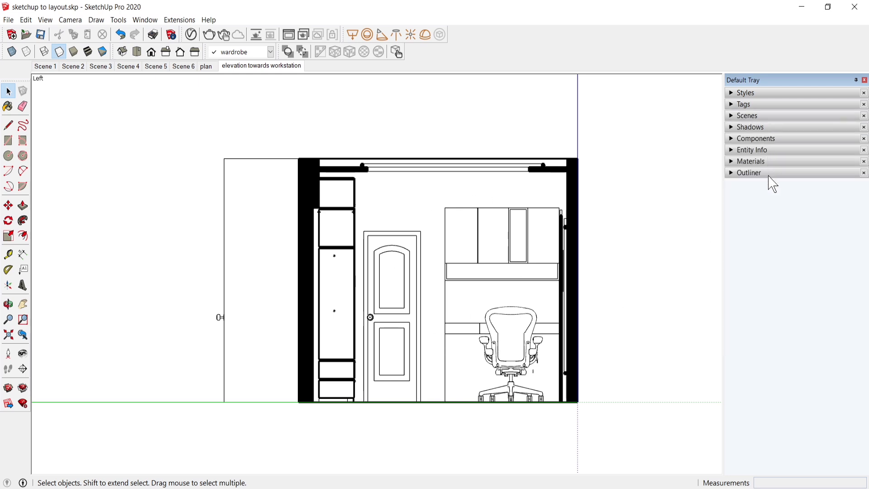
Step: Apply the default Wireframe style to the elevation and enable Profiles in its edge settings
{"action": "left_click", "coordinate": [734, 93]}
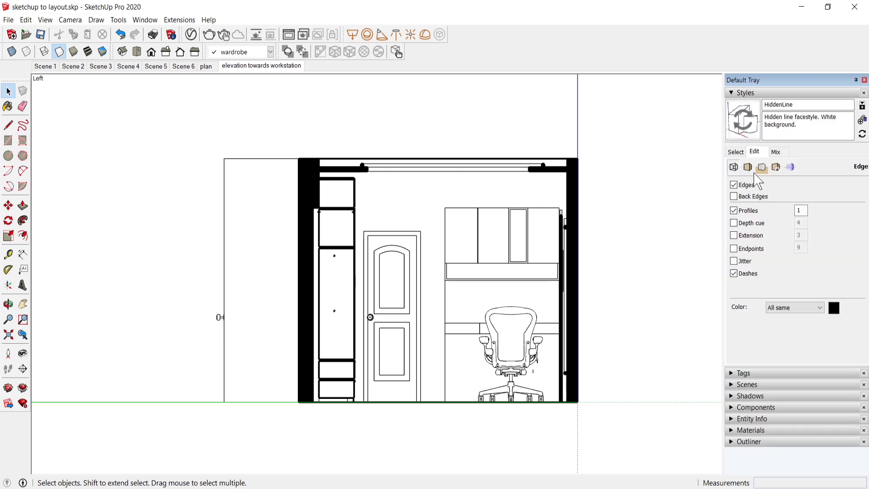
{"action": "left_click", "coordinate": [736, 153]}
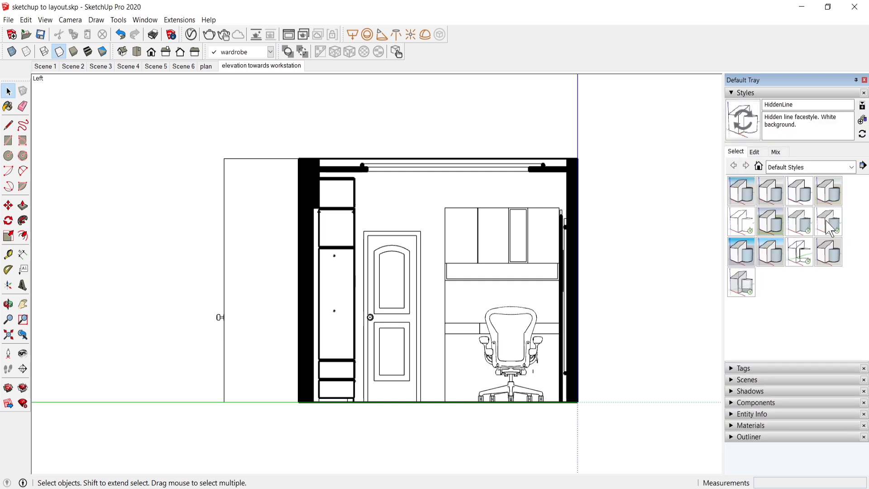
{"action": "left_click", "coordinate": [850, 167]}
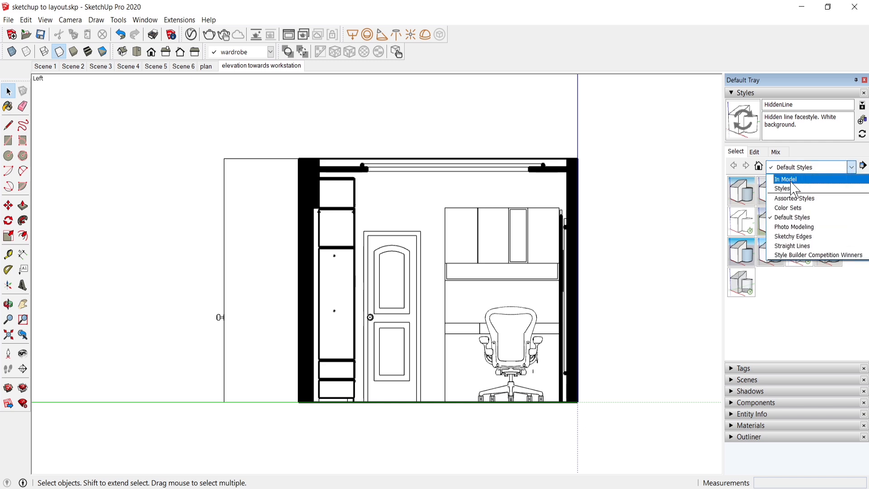
{"action": "left_click", "coordinate": [800, 252]}
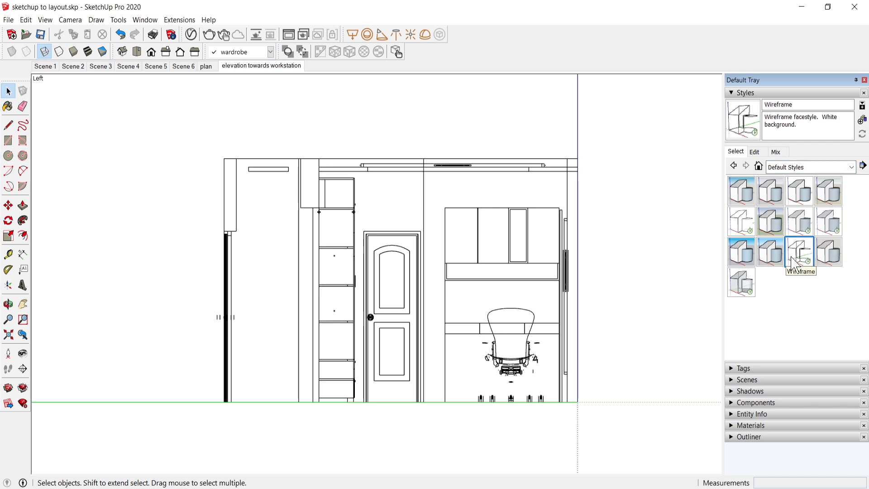
{"action": "left_click", "coordinate": [754, 153]}
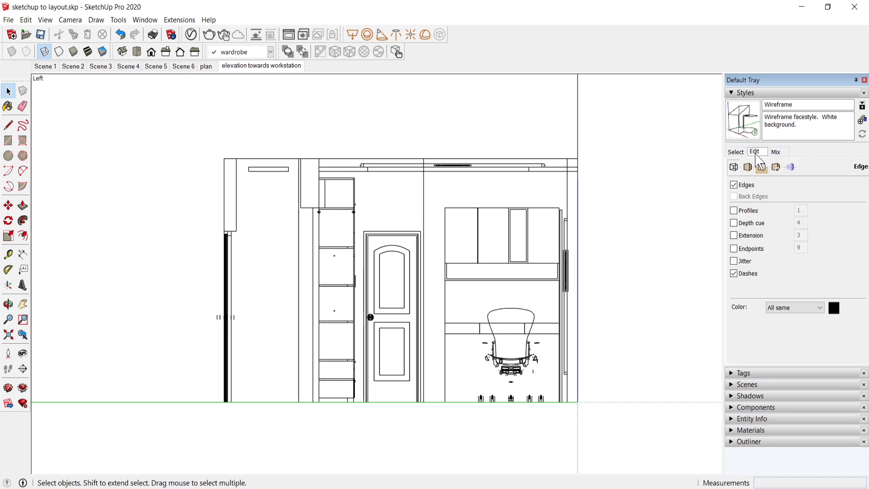
{"action": "left_click", "coordinate": [735, 211]}
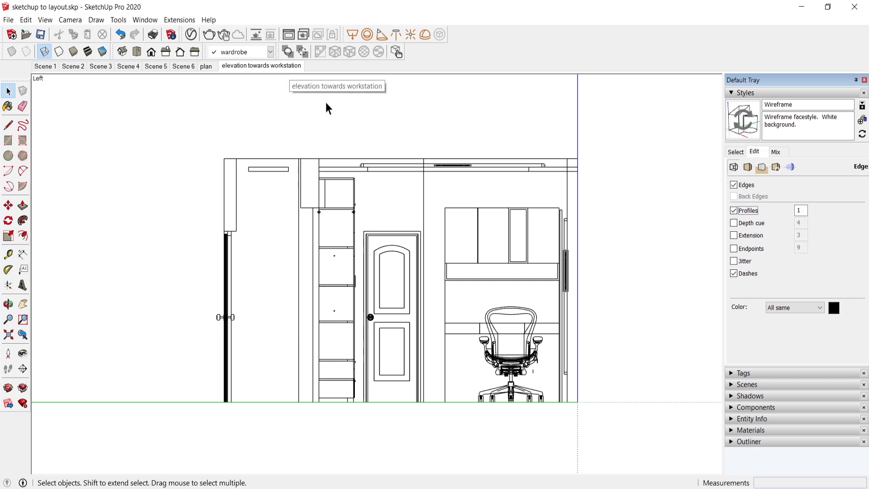
{"action": "left_click", "coordinate": [742, 93]}
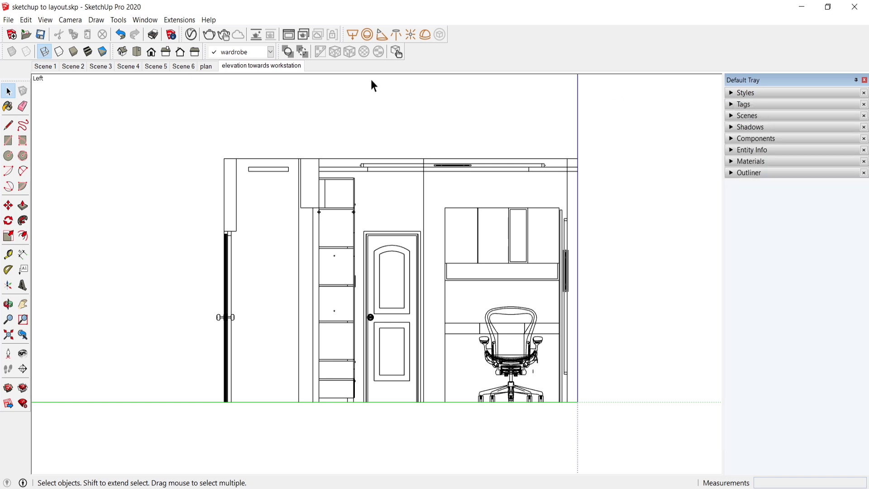
Step: Update the "elevation towards workstation" scene, updating the selected style with its changes, and save the model
{"action": "right_click", "coordinate": [261, 69]}
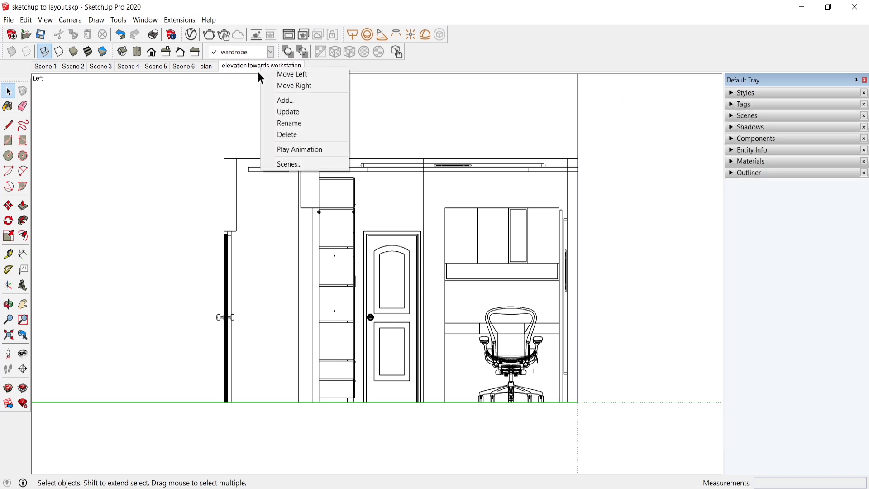
{"action": "left_click", "coordinate": [289, 112]}
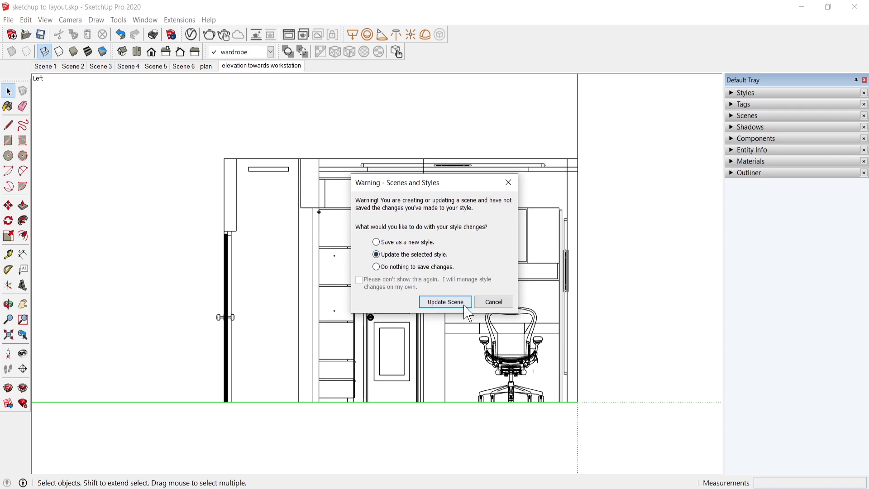
{"action": "left_click", "coordinate": [443, 302]}
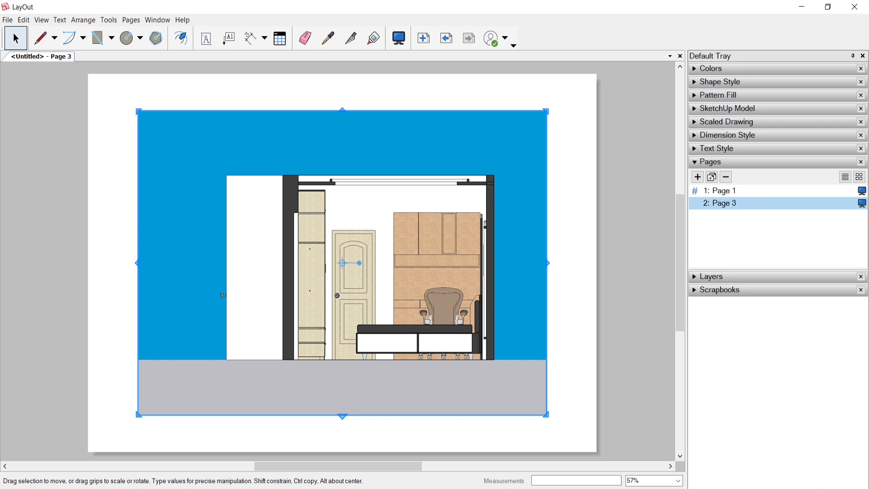
{"action": "right_click", "coordinate": [412, 292]}
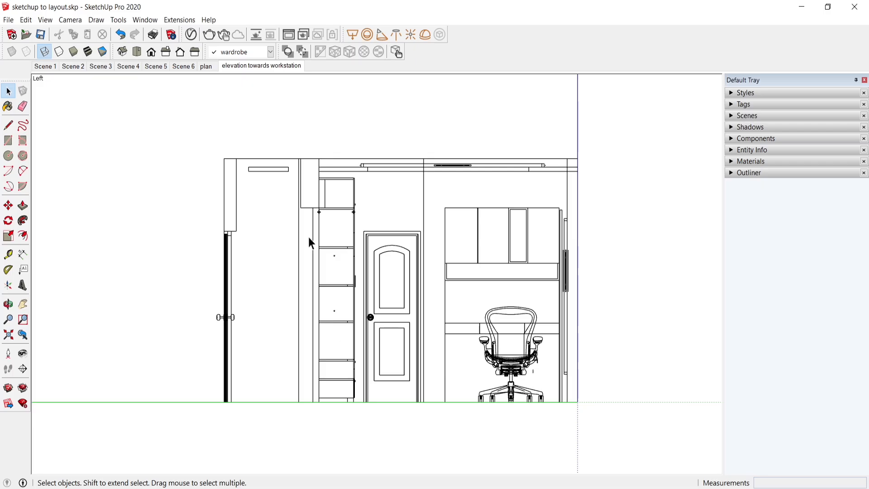
{"action": "left_click", "coordinate": [40, 34]}
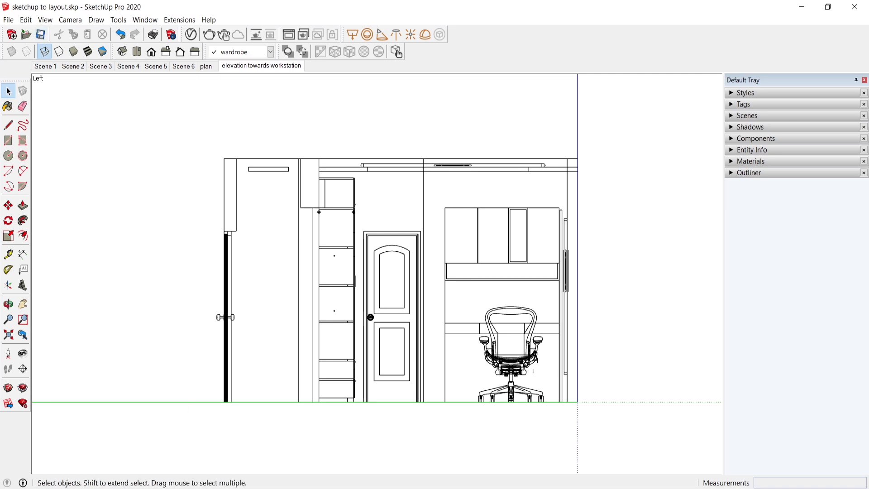
Step: Switch to LayOut, update the model reference of the elevation viewport on Page 3, and deselect the viewport
{"action": "key", "text": "alt+Tab"}
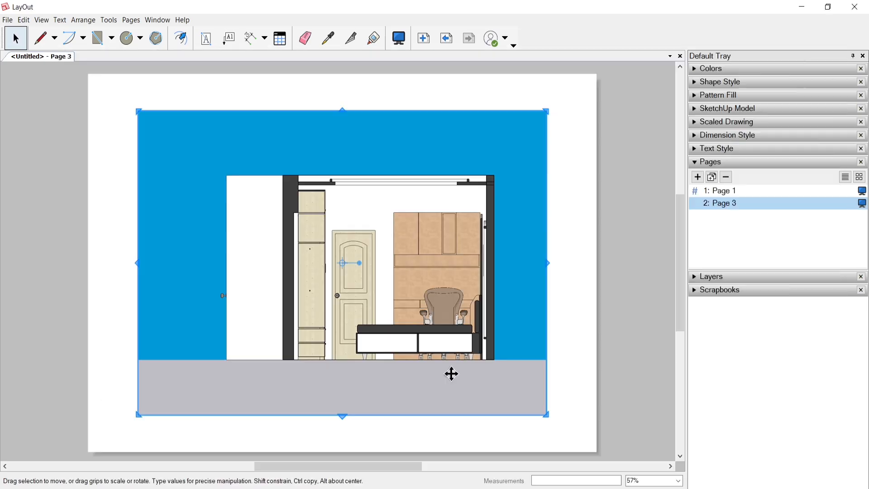
{"action": "right_click", "coordinate": [370, 299]}
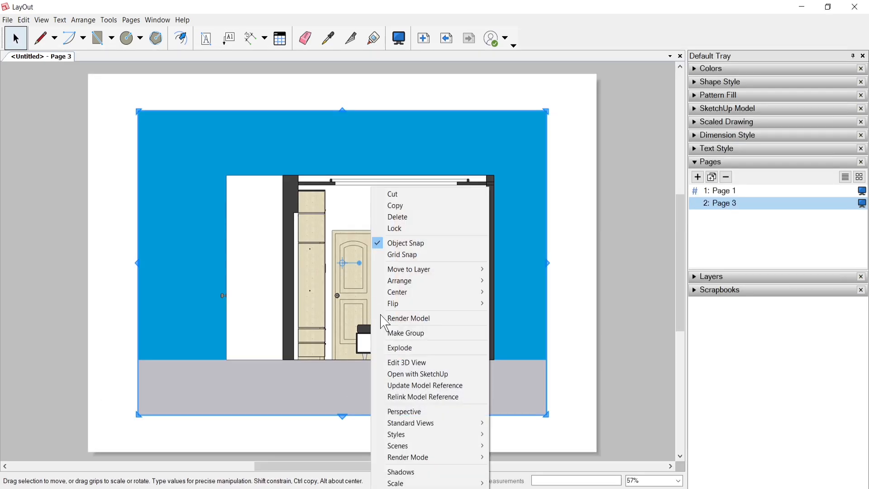
{"action": "left_click", "coordinate": [422, 385]}
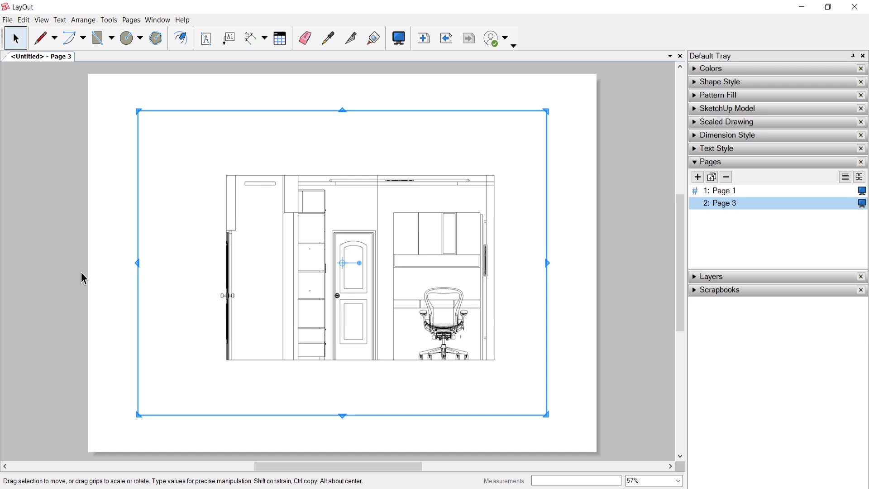
{"action": "left_click", "coordinate": [107, 279]}
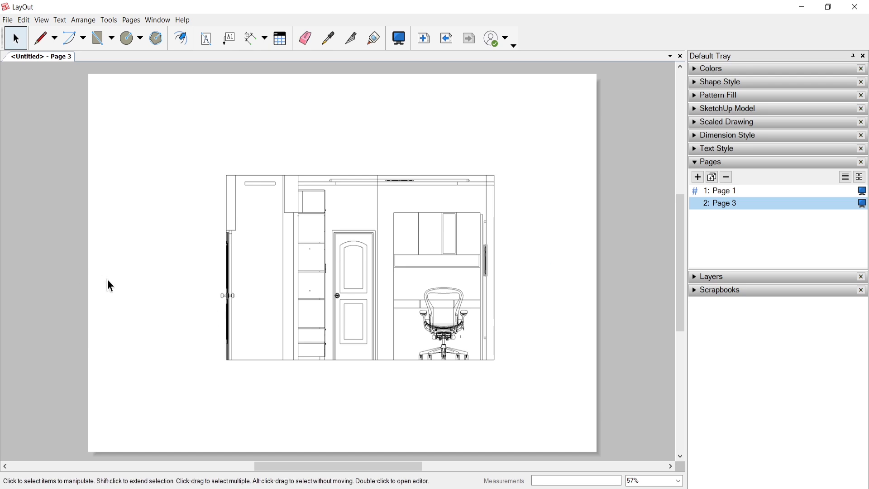
Step: Duplicate Page 3 and set the copied viewport on the new page to the "plan" scene
{"action": "right_click", "coordinate": [731, 208]}
{"action": "left_click", "coordinate": [759, 244]}
{"action": "left_click", "coordinate": [393, 238]}
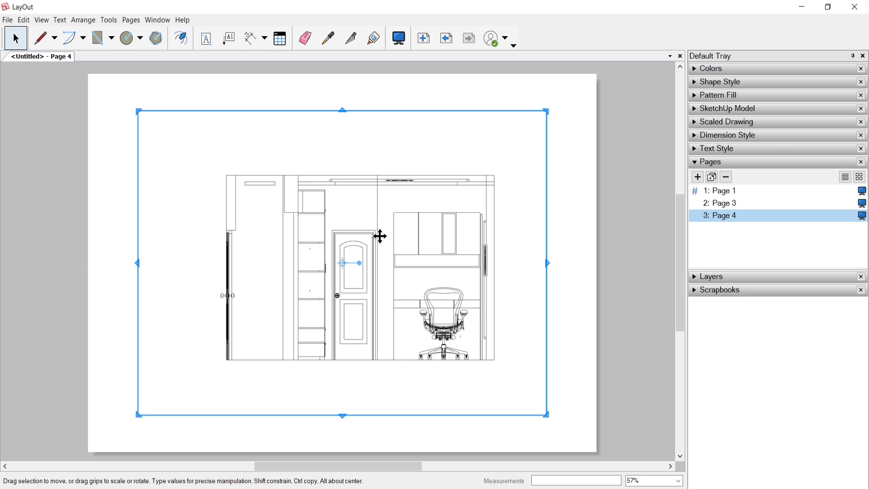
{"action": "right_click", "coordinate": [381, 236]}
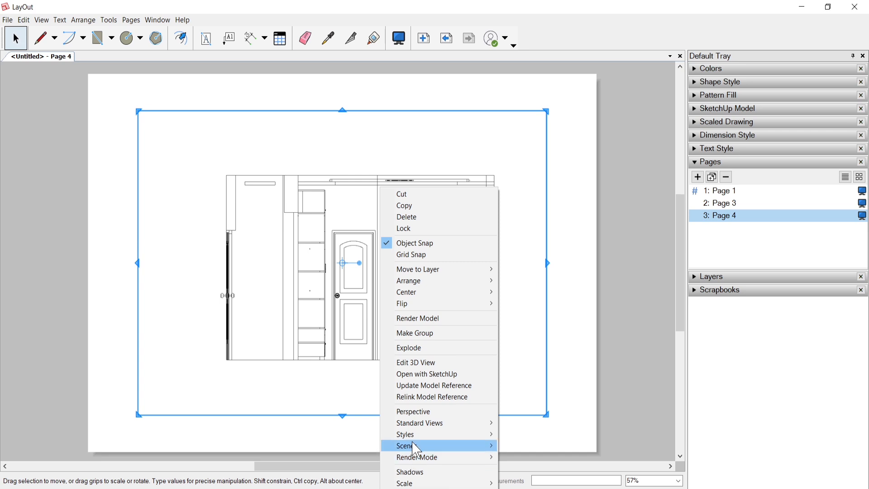
{"action": "mouse_move", "coordinate": [416, 448]}
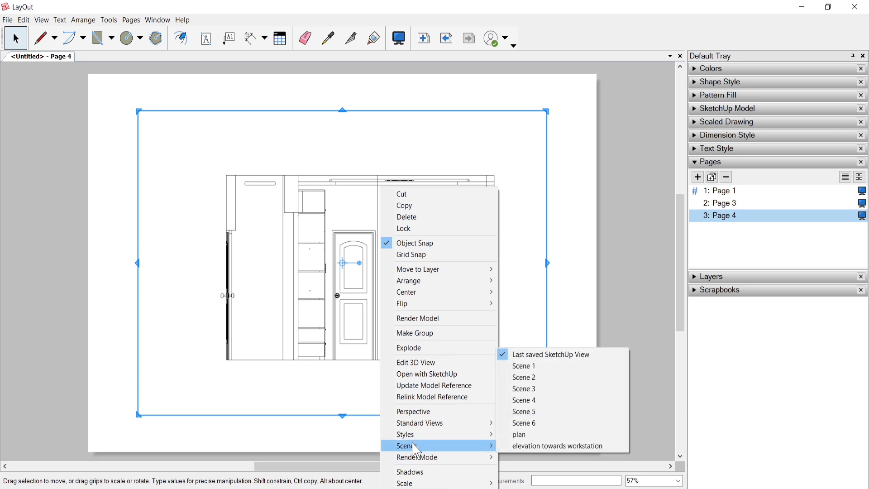
{"action": "left_click", "coordinate": [522, 435]}
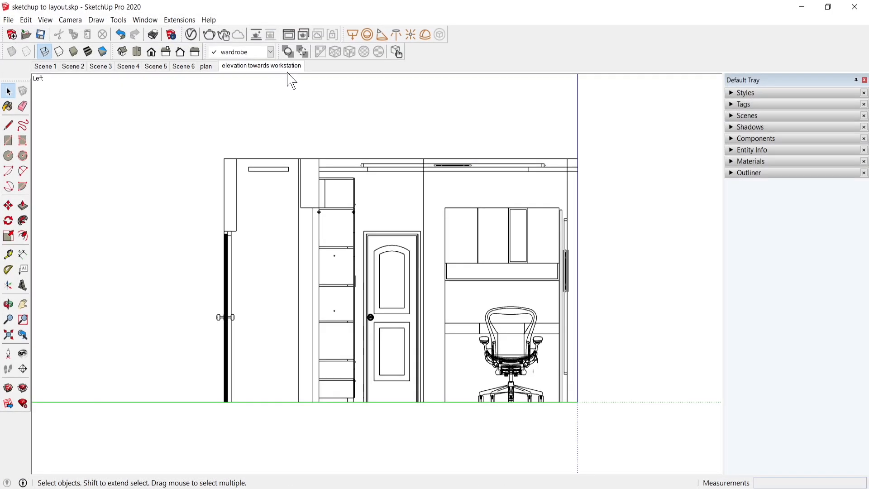
Step: In SketchUp, activate the "plan" scene and examine its style's edge and face settings and the available default styles
{"action": "left_click", "coordinate": [207, 67]}
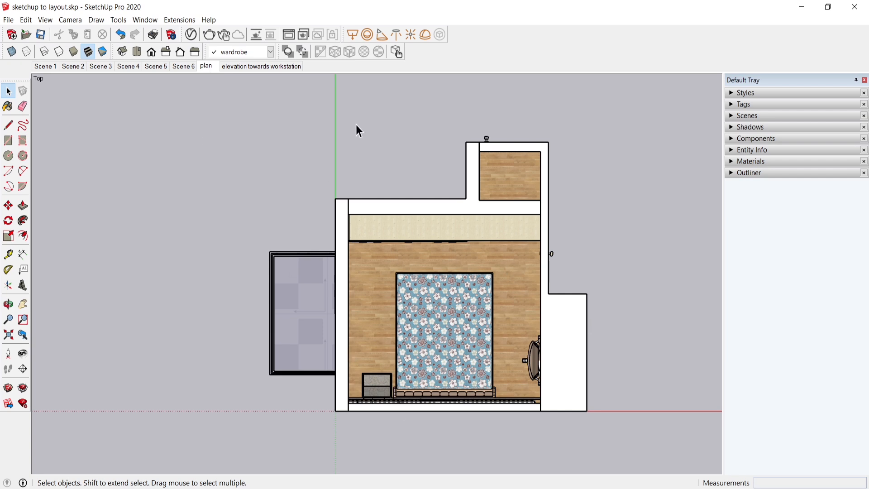
{"action": "left_click", "coordinate": [742, 94]}
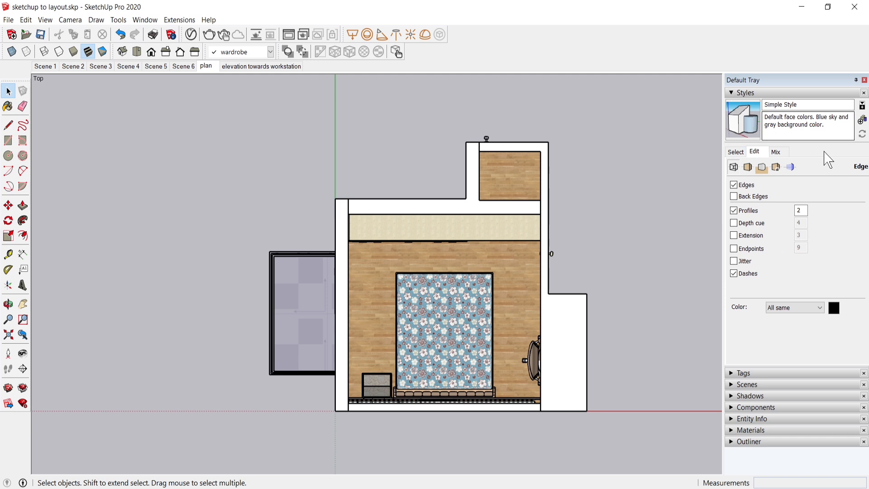
{"action": "left_click", "coordinate": [738, 153]}
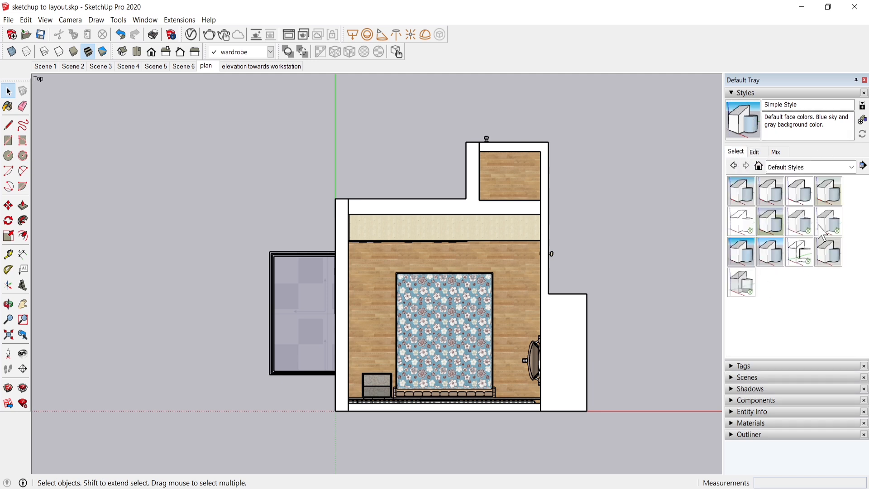
{"action": "left_click", "coordinate": [755, 153]}
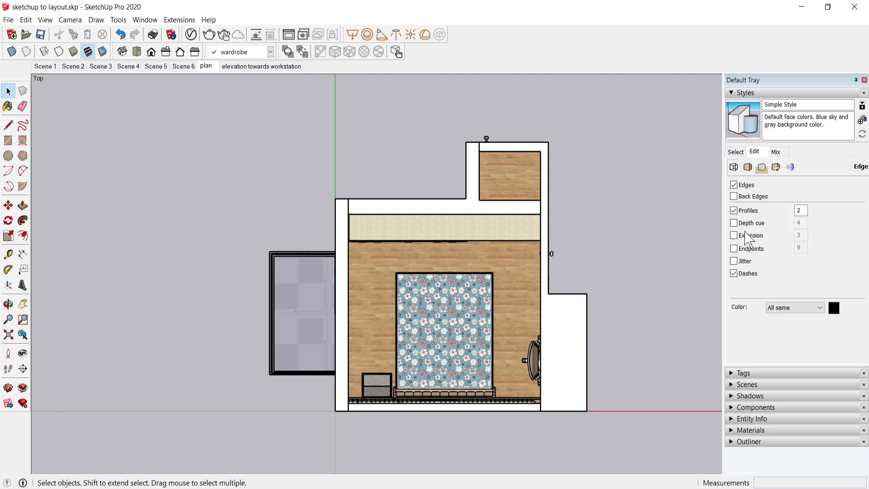
{"action": "left_click", "coordinate": [748, 168]}
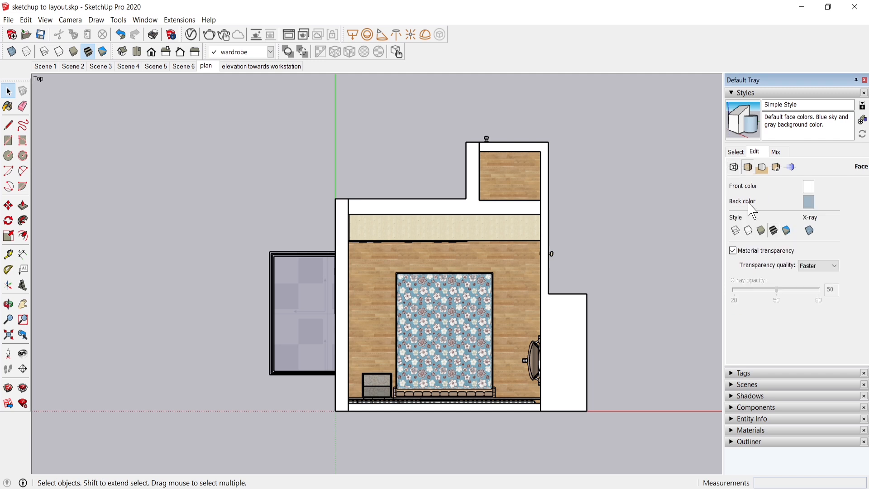
{"action": "left_click", "coordinate": [734, 167]}
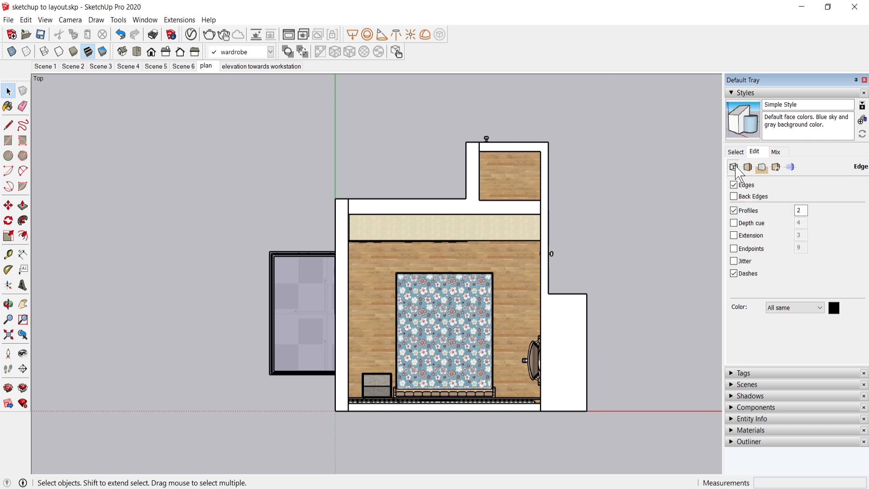
{"action": "left_click", "coordinate": [736, 152]}
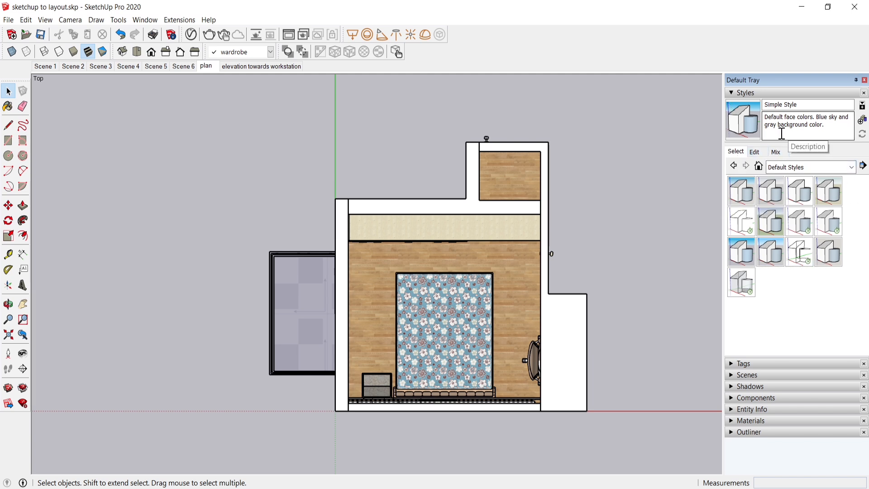
{"action": "left_click", "coordinate": [740, 93]}
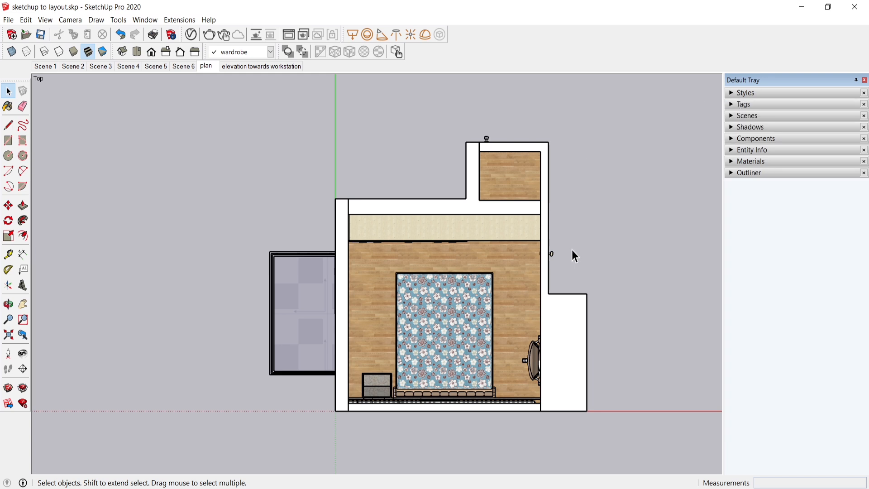
Step: Switch to LayOut and set the length format for linear dimensions to Architectural
{"action": "mouse_move", "coordinate": [458, 488]}
{"action": "key", "text": "alt+Tab"}
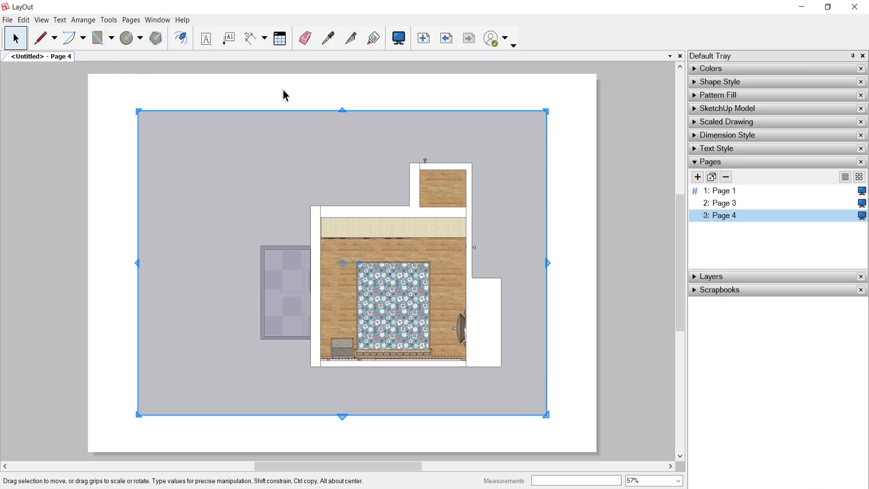
{"action": "left_click", "coordinate": [695, 163]}
{"action": "left_click", "coordinate": [695, 136]}
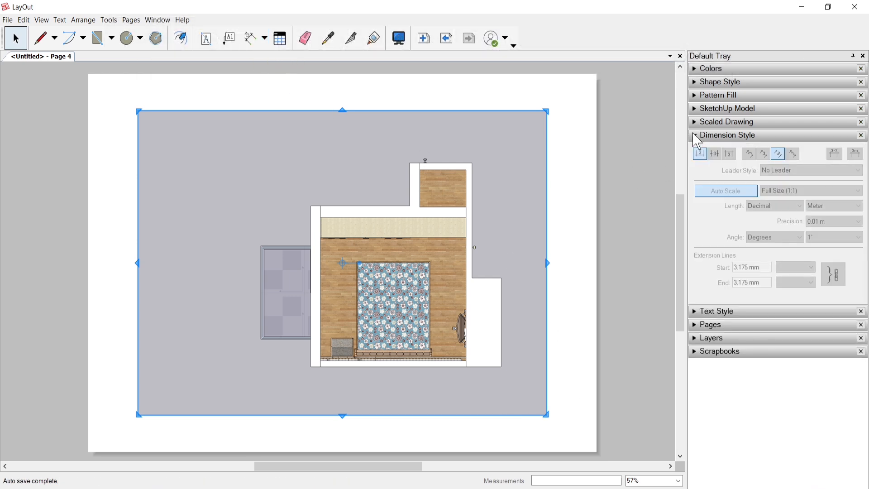
{"action": "left_click", "coordinate": [252, 45]}
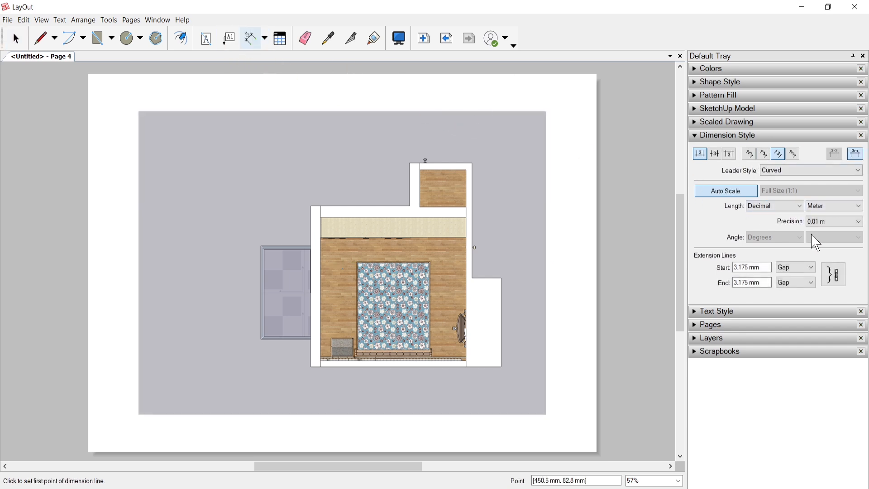
{"action": "left_click", "coordinate": [795, 206]}
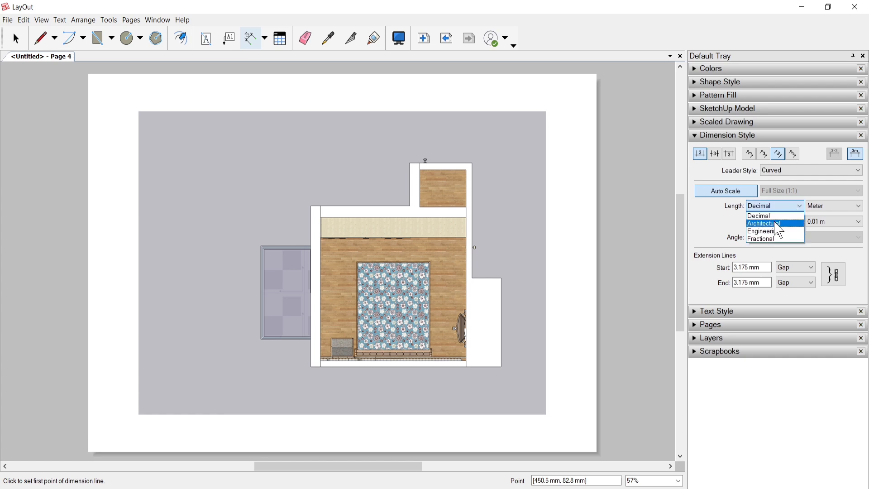
{"action": "left_click", "coordinate": [776, 223]}
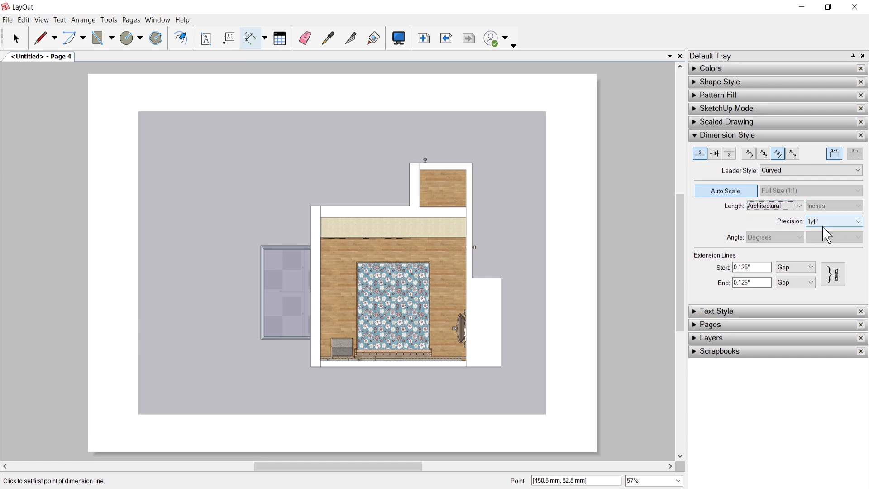
Step: Dimension the inner width of the small alcove at the top of the plan, placing the dimension line above its outer wall
{"action": "scroll", "coordinate": [464, 159], "scroll_direction": "up", "scroll_amount": 1}
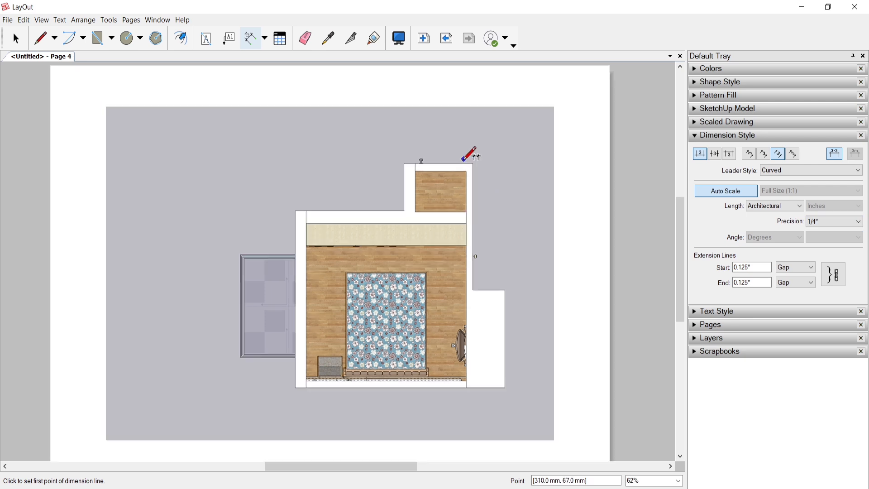
{"action": "scroll", "coordinate": [471, 154], "scroll_direction": "up", "scroll_amount": 1}
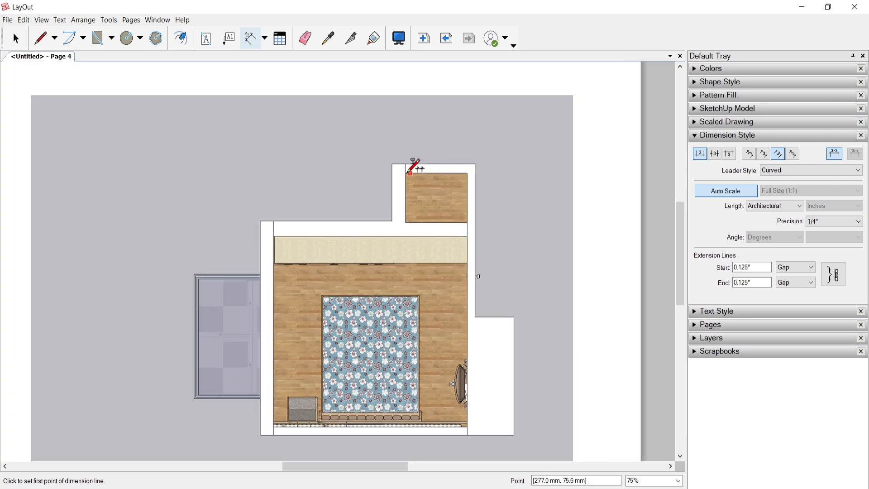
{"action": "left_click", "coordinate": [406, 173]}
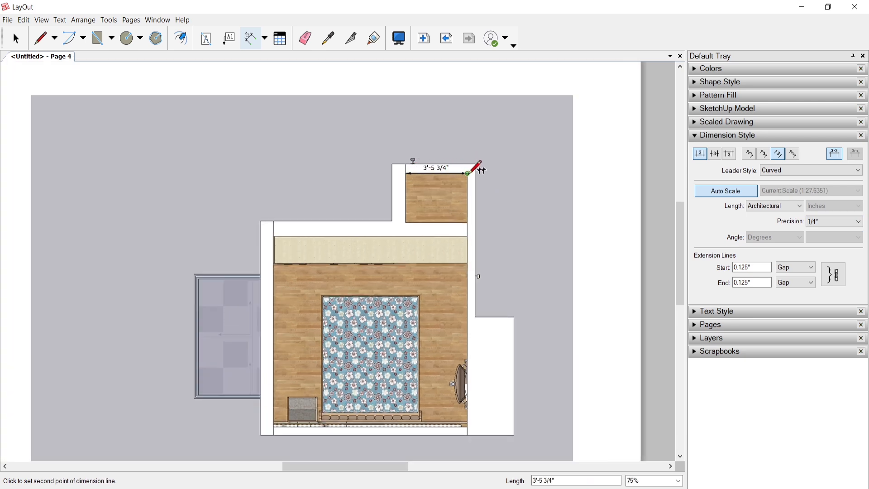
{"action": "left_click", "coordinate": [469, 173]}
{"action": "left_click", "coordinate": [463, 144]}
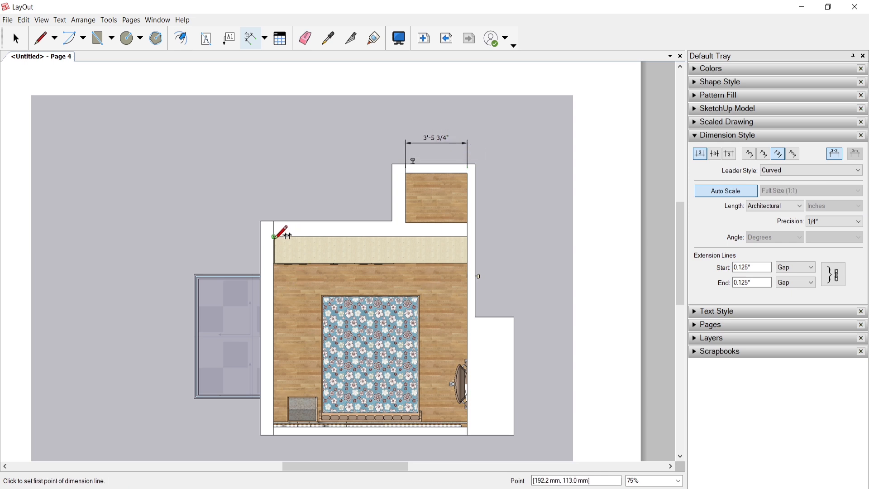
Step: Dimension the main room's inner width along the wardrobe wall, placing the dimension line above the alcove dimension
{"action": "left_click", "coordinate": [274, 236]}
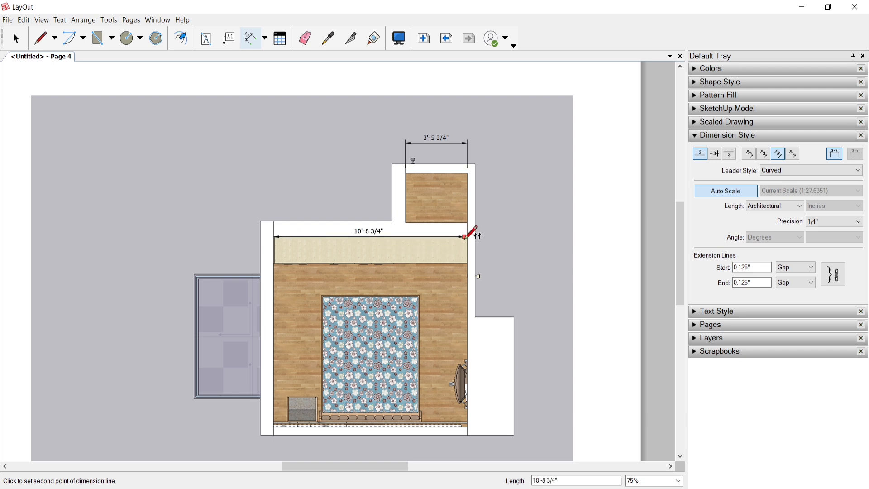
{"action": "left_click", "coordinate": [467, 236]}
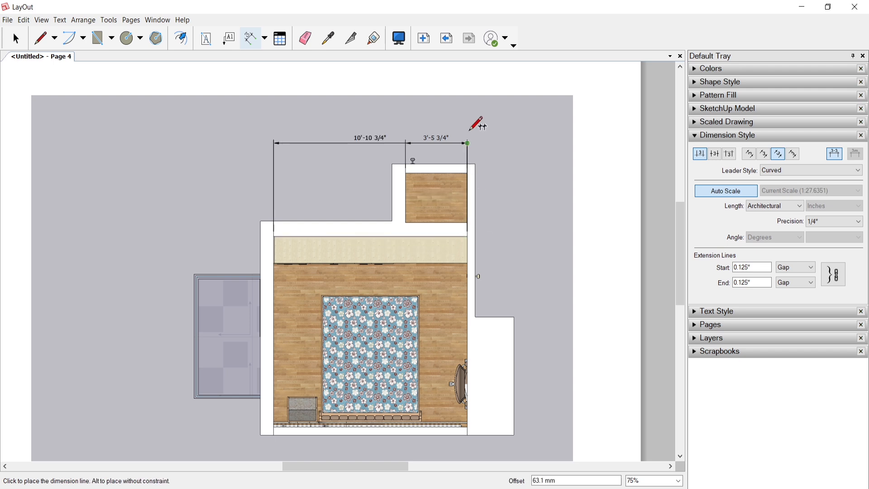
{"action": "left_click", "coordinate": [469, 124]}
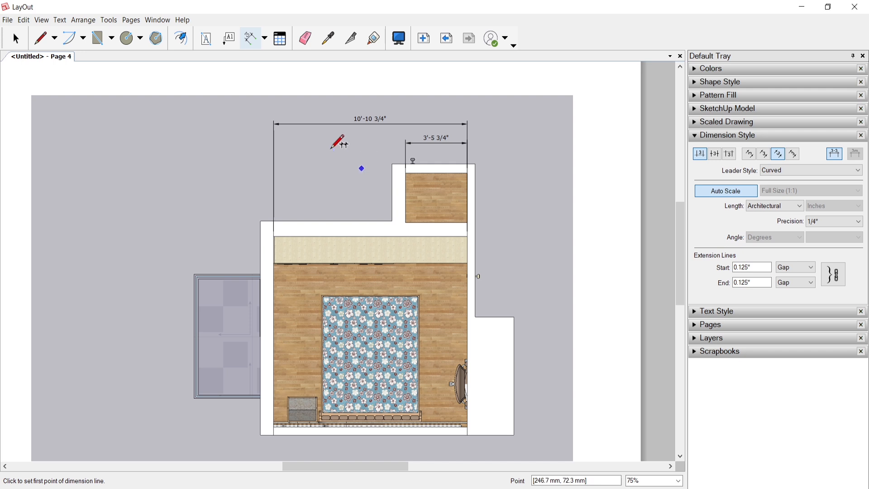
Step: Set the Label tool's text style to Yu Gothic UI Semibold at 16 pt
{"action": "left_click", "coordinate": [227, 42]}
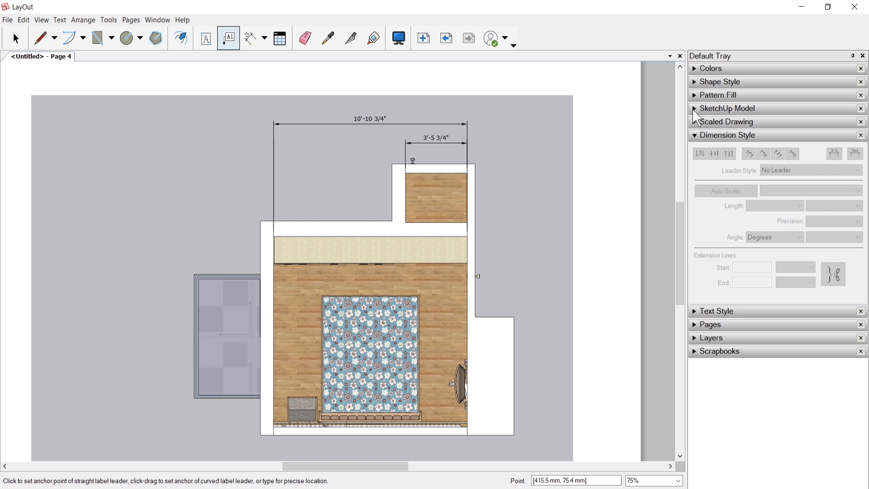
{"action": "left_click", "coordinate": [695, 137]}
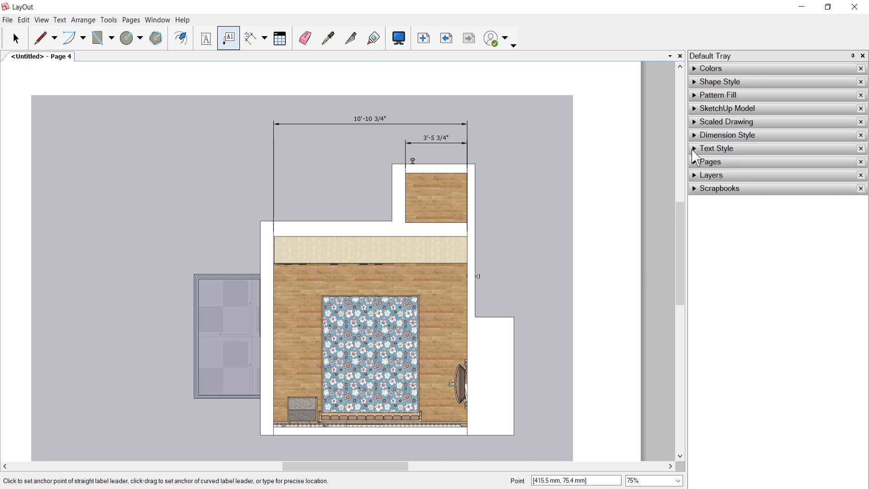
{"action": "left_click", "coordinate": [695, 149]}
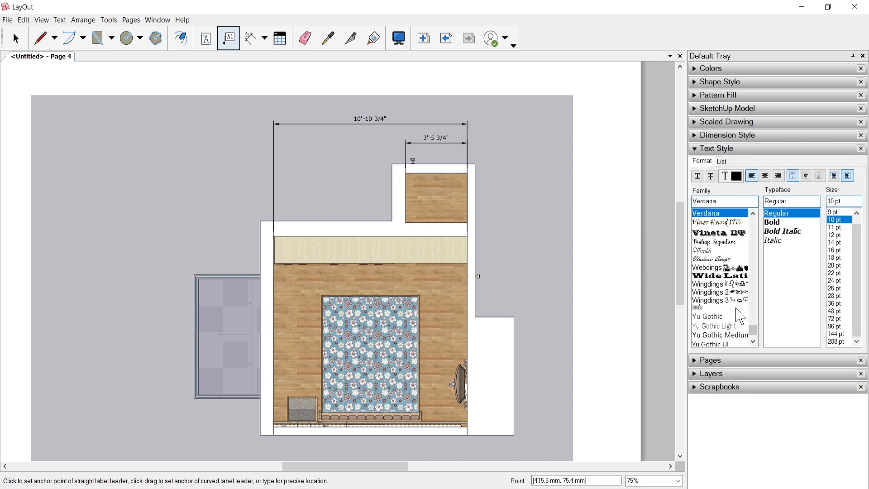
{"action": "scroll", "coordinate": [733, 292], "scroll_direction": "down", "scroll_amount": 2}
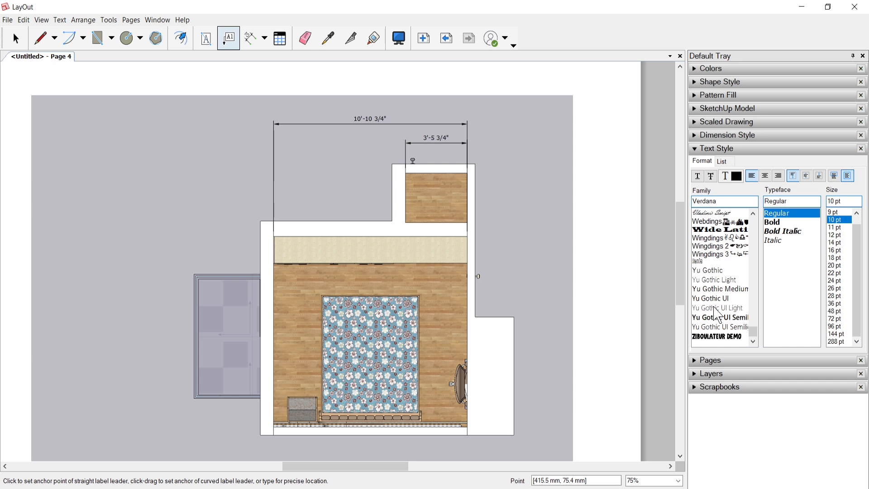
{"action": "left_click", "coordinate": [721, 318]}
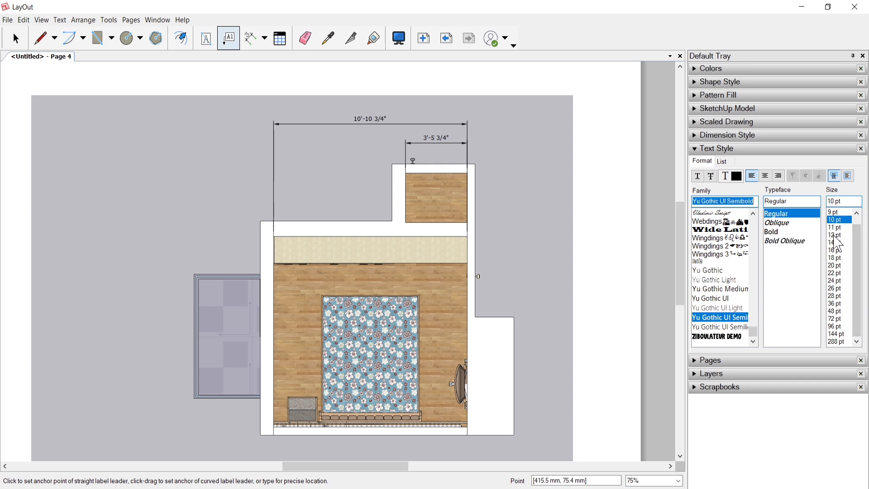
{"action": "left_click", "coordinate": [837, 243]}
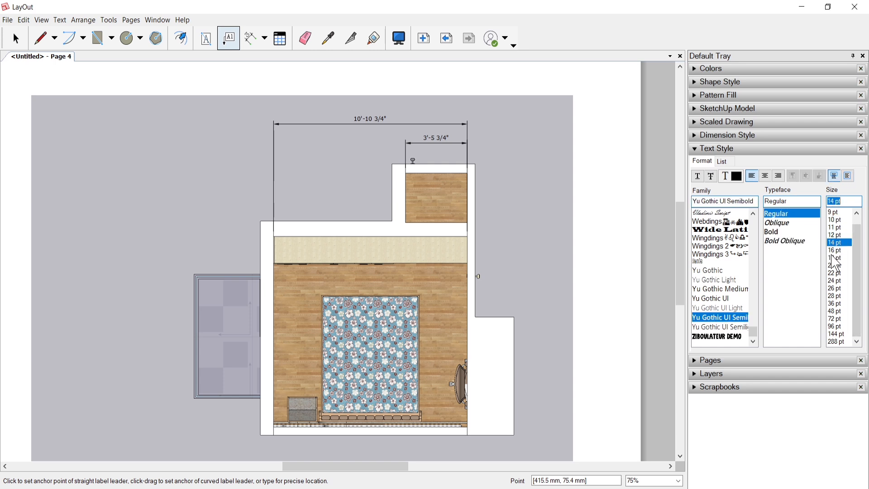
{"action": "left_click", "coordinate": [836, 252]}
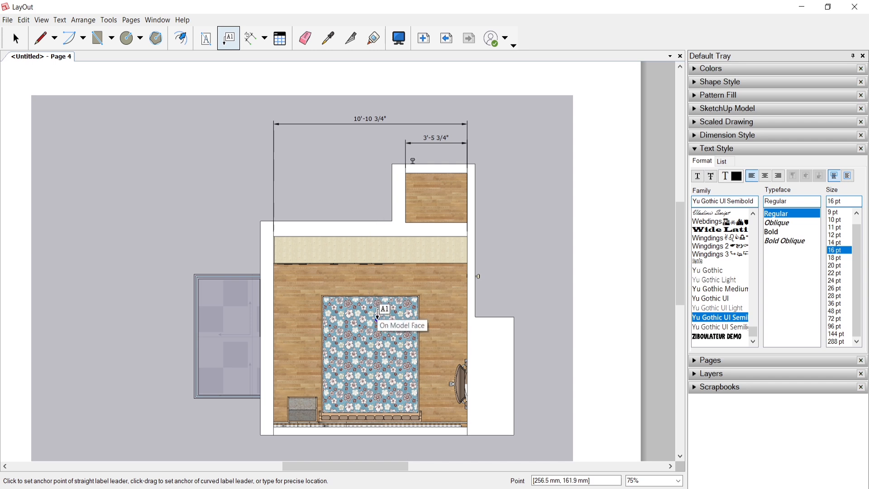
Step: Label the bed with a leader ending outside the plan's right wall, using the suggested "double bed" text
{"action": "left_click", "coordinate": [378, 317]}
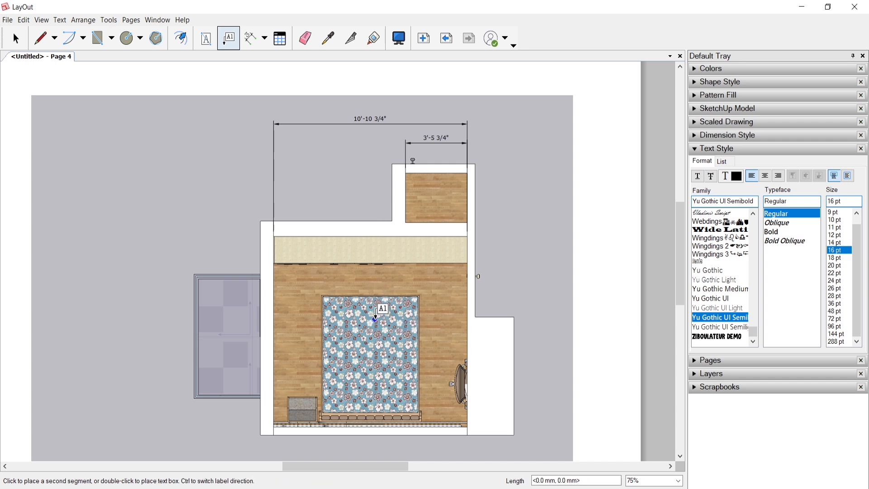
{"action": "left_click", "coordinate": [505, 277]}
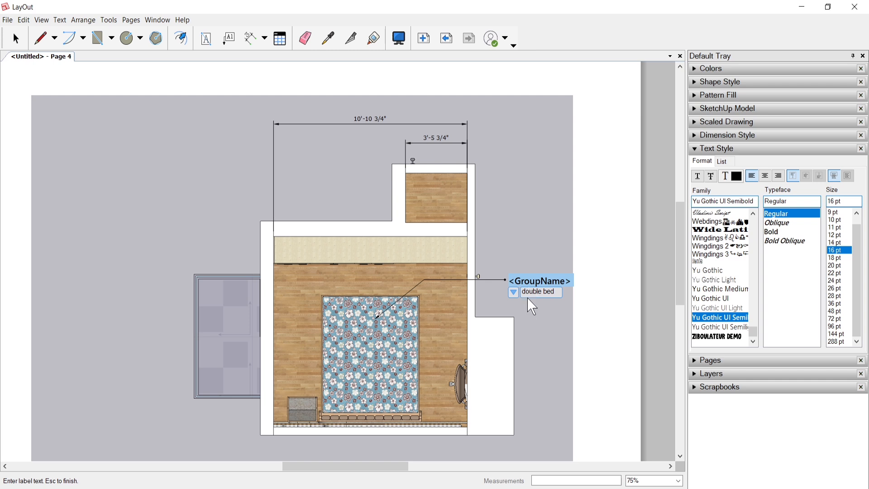
{"action": "left_click", "coordinate": [534, 292]}
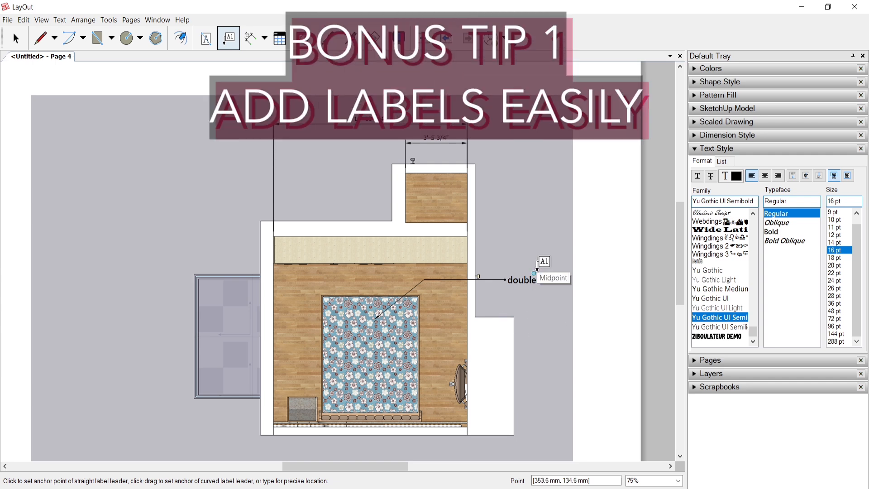
{"action": "left_click", "coordinate": [12, 40]}
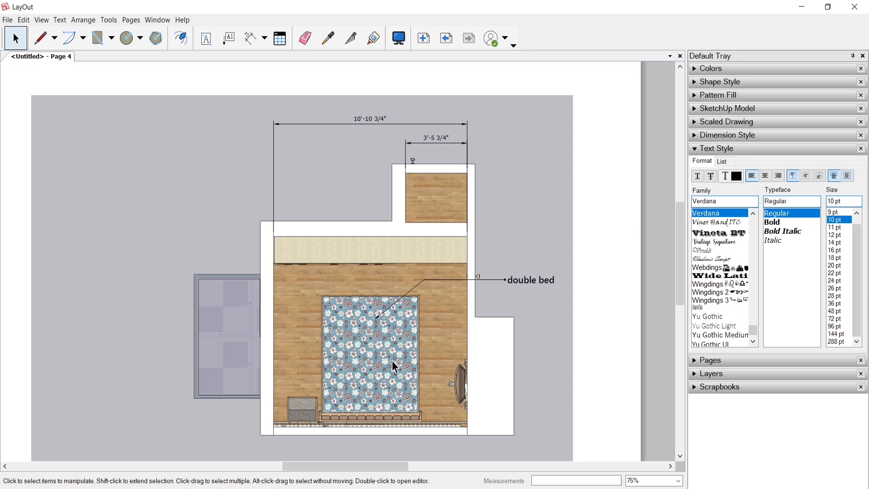
Step: Switch to SketchUp and check the bedside table's group name in the Outliner
{"action": "key", "text": "alt+Tab"}
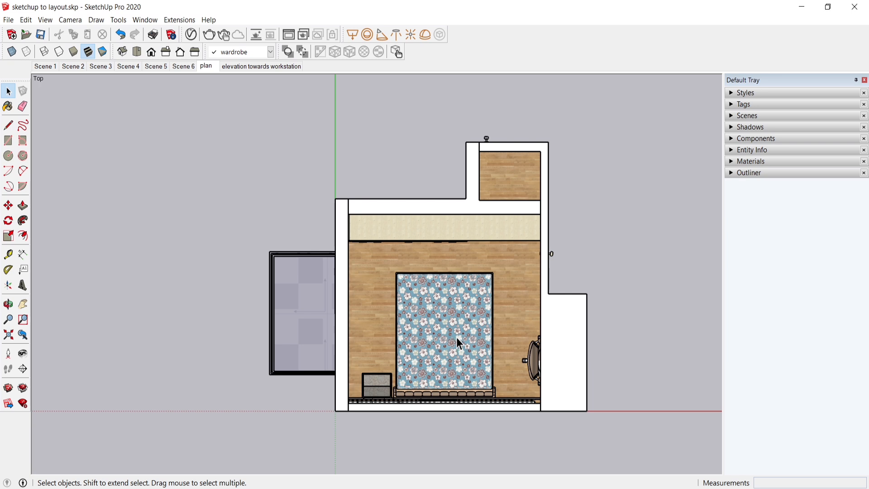
{"action": "left_click", "coordinate": [734, 173]}
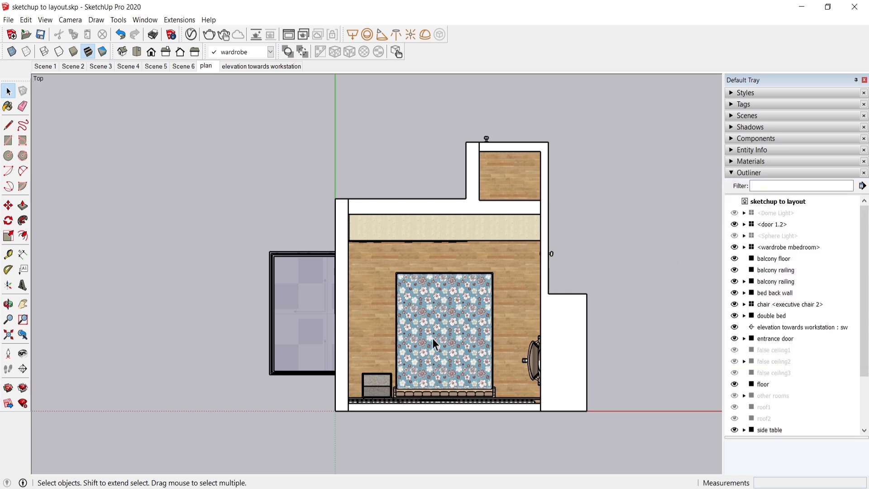
{"action": "left_click", "coordinate": [376, 392]}
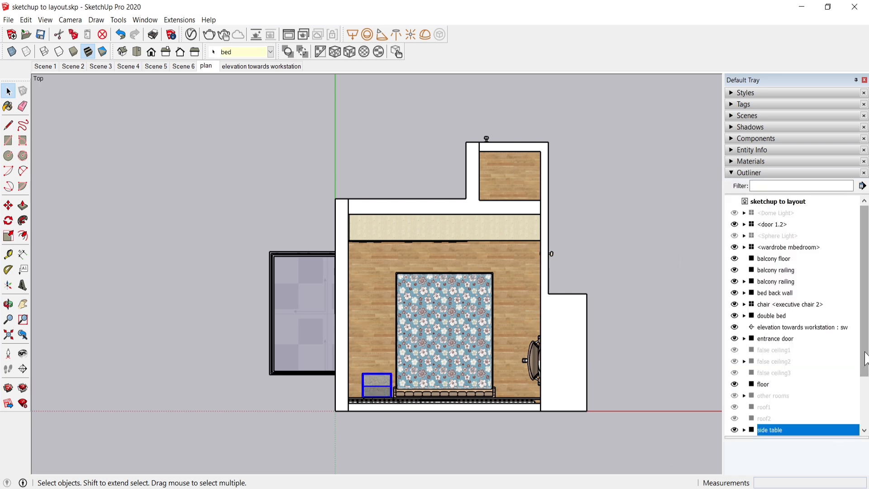
{"action": "scroll", "coordinate": [865, 353], "scroll_direction": "down", "scroll_amount": 2}
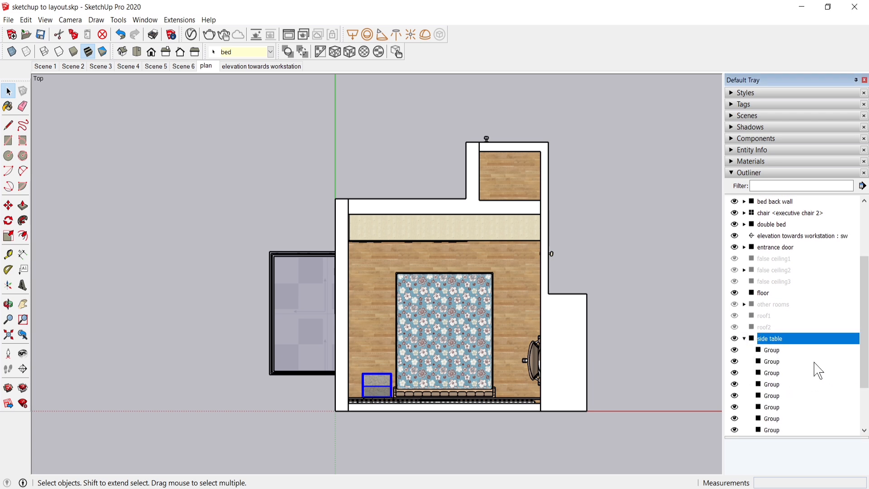
{"action": "scroll", "coordinate": [815, 368], "scroll_direction": "down", "scroll_amount": 2}
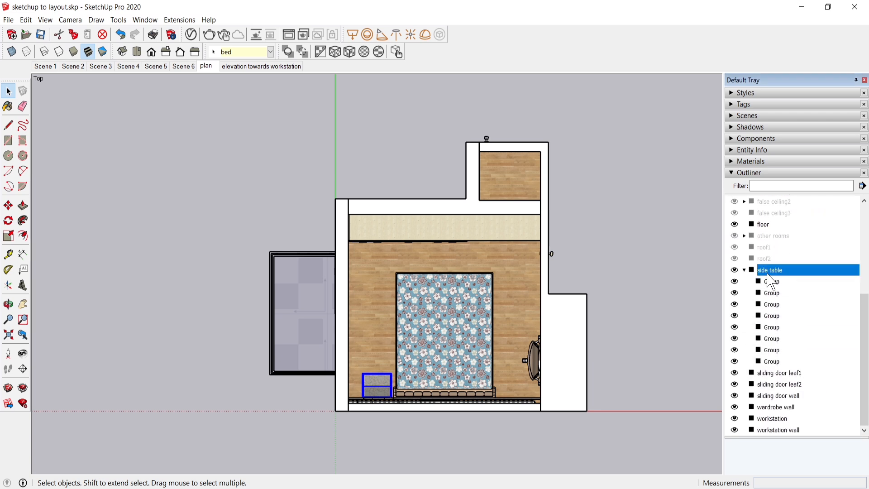
{"action": "left_click", "coordinate": [744, 270]}
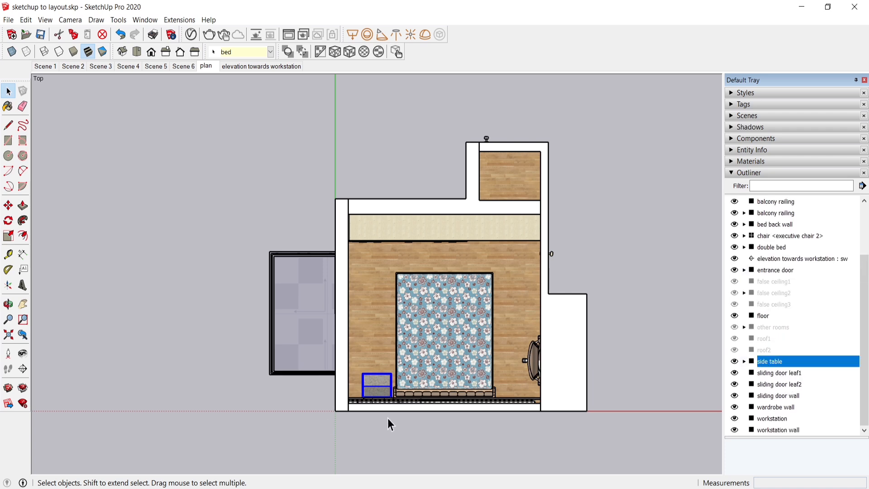
{"action": "left_click", "coordinate": [731, 172]}
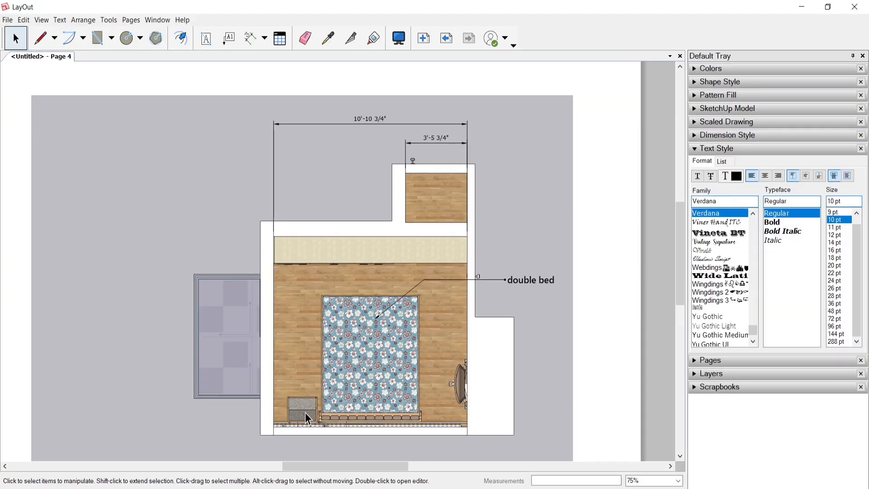
Step: In LayOut, label the side table with a horizontal leader ending outside the plan's left wall, using the suggested "side table" text
{"action": "scroll", "coordinate": [308, 412], "scroll_direction": "up", "scroll_amount": 2}
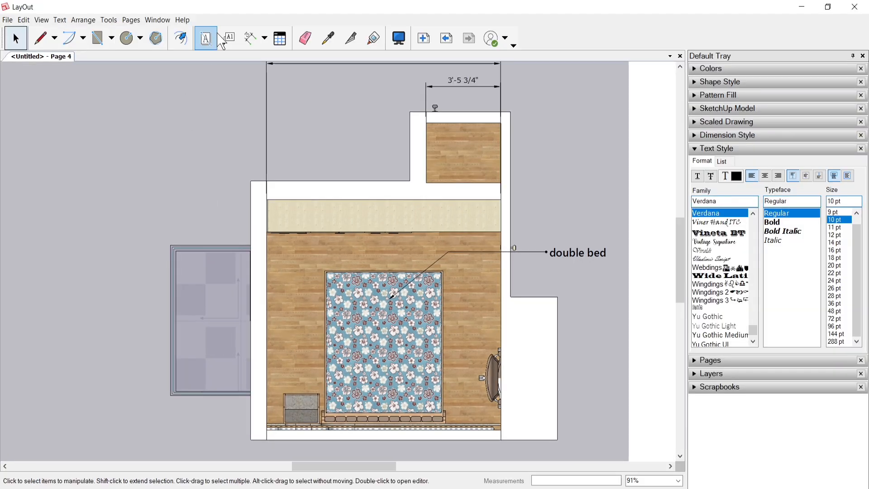
{"action": "left_click", "coordinate": [228, 38]}
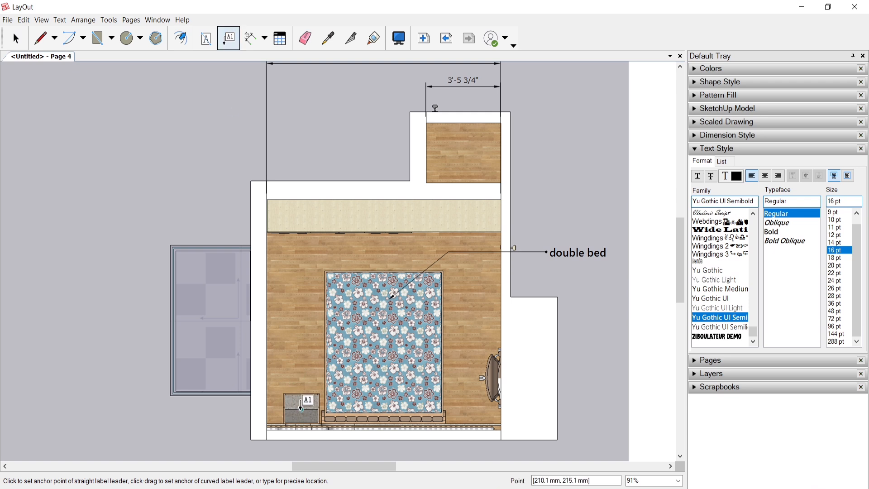
{"action": "left_click", "coordinate": [298, 409]}
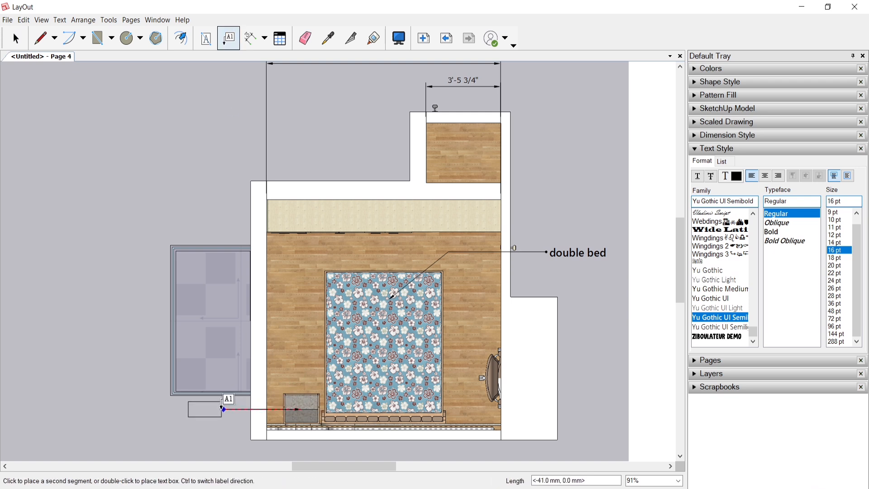
{"action": "left_click", "coordinate": [222, 409]}
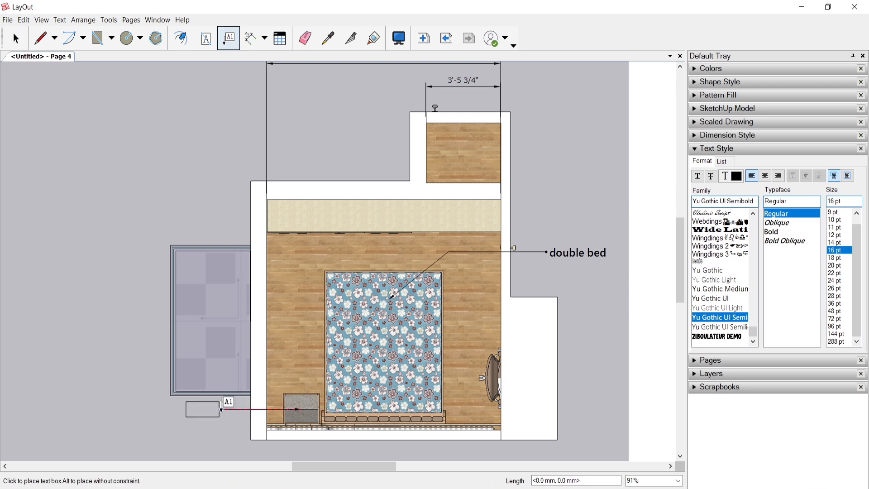
{"action": "left_click", "coordinate": [221, 409]}
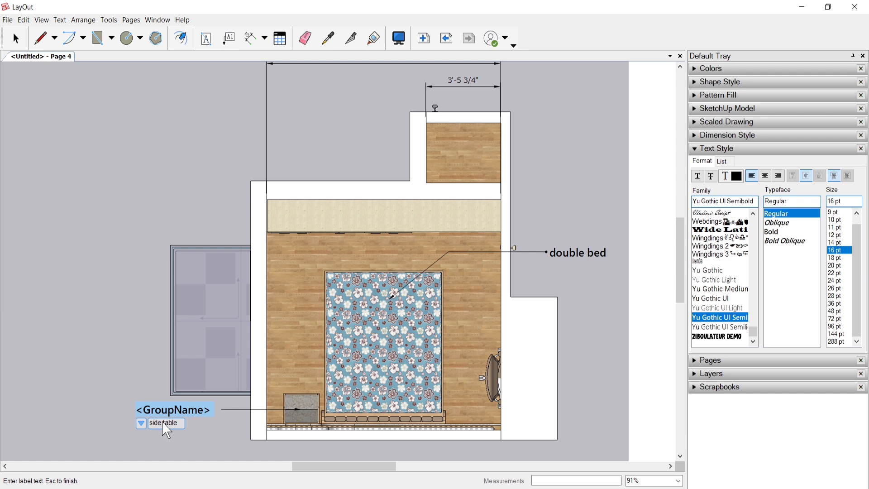
{"action": "left_click", "coordinate": [165, 424]}
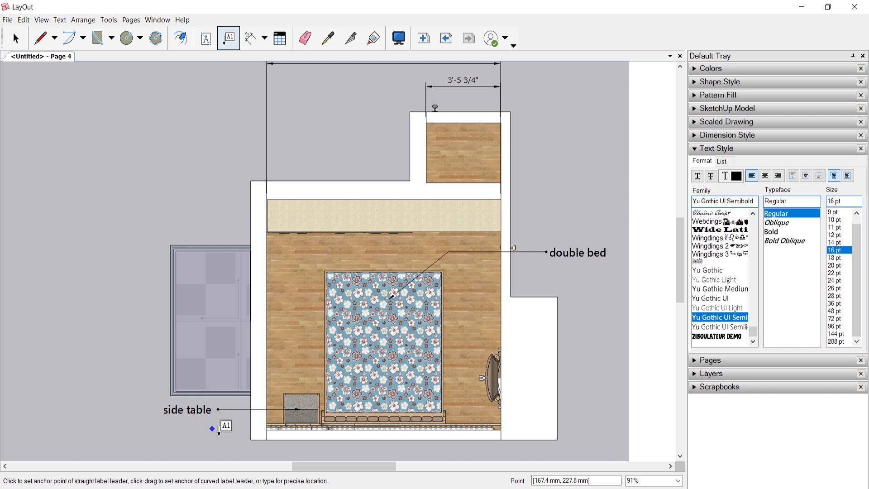
Step: Place the wheelchair pictogram from the Signs : Pictograms scrapbook in the page's lower-left margin
{"action": "left_click", "coordinate": [695, 151]}
{"action": "scroll", "coordinate": [444, 271], "scroll_direction": "down", "scroll_amount": 6}
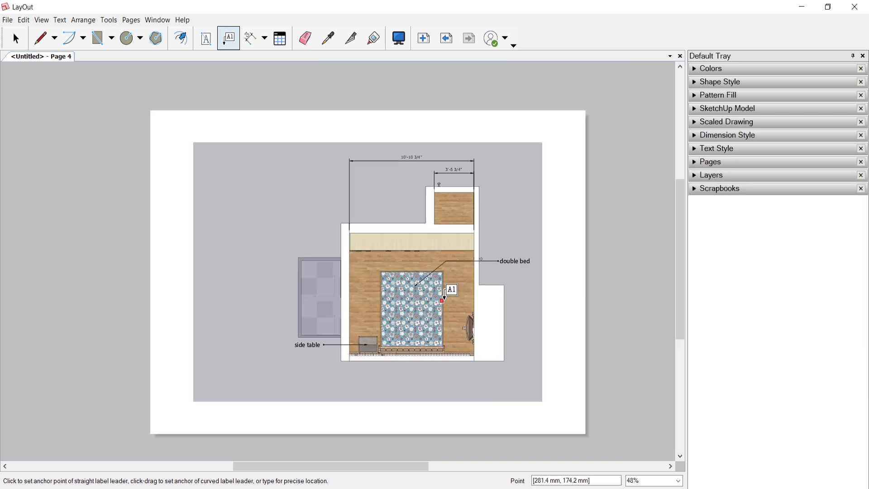
{"action": "left_click", "coordinate": [697, 190]}
{"action": "left_click", "coordinate": [797, 206]}
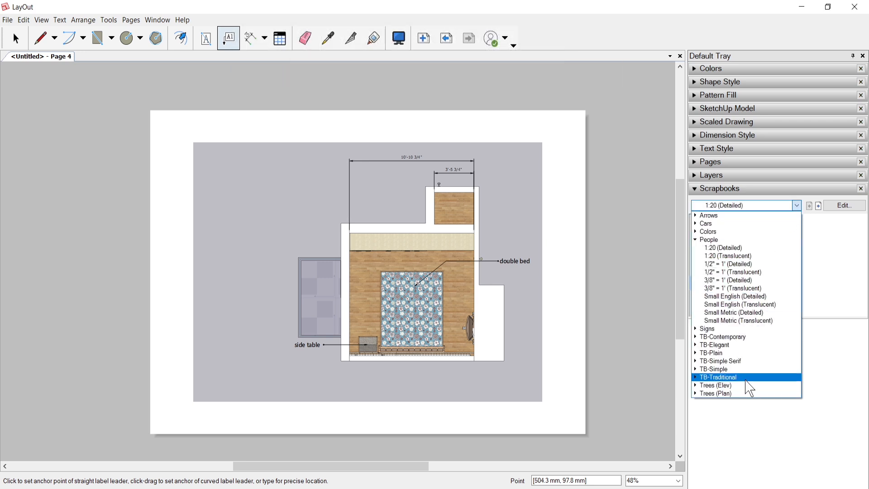
{"action": "left_click", "coordinate": [724, 394]}
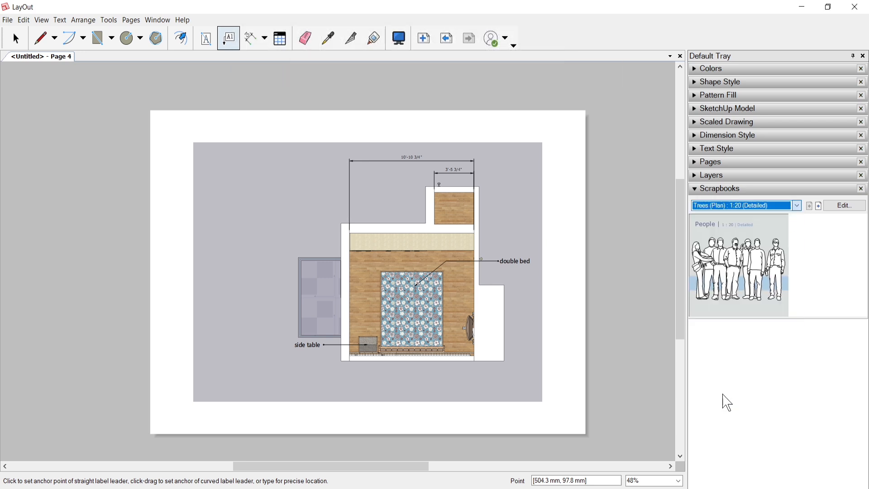
{"action": "left_click", "coordinate": [778, 206]}
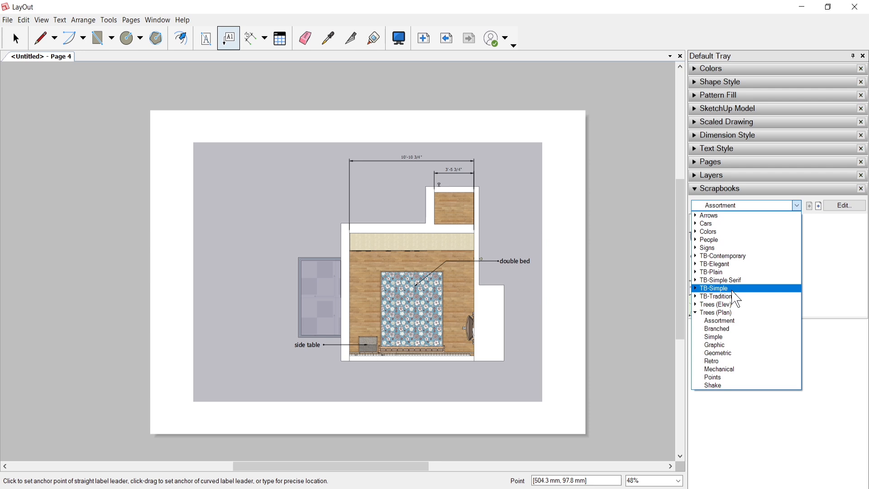
{"action": "left_click", "coordinate": [724, 248]}
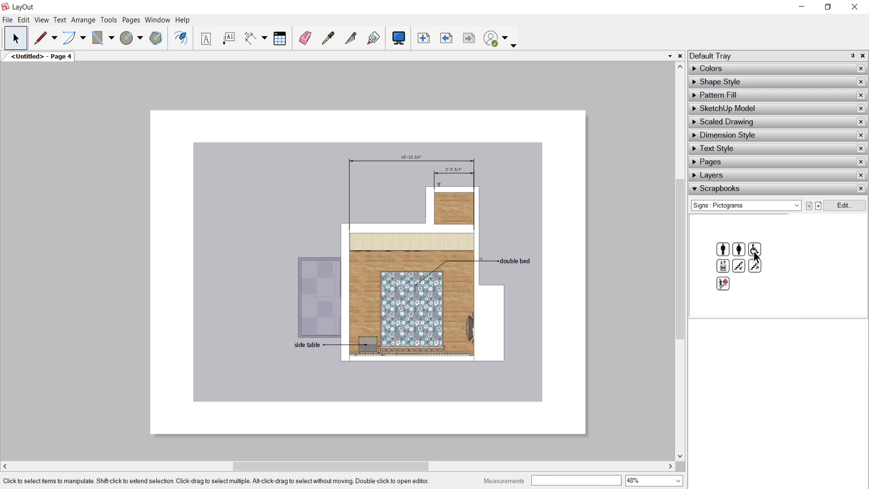
{"action": "left_click_drag", "start_coordinate": [754, 249], "coordinate": [184, 420]}
Step: Place the 1/4" = 1' top-view car from the Cars : Sub Compact, Detailed scrapbook in the empty area at the plan's upper left
{"action": "left_click", "coordinate": [810, 206]}
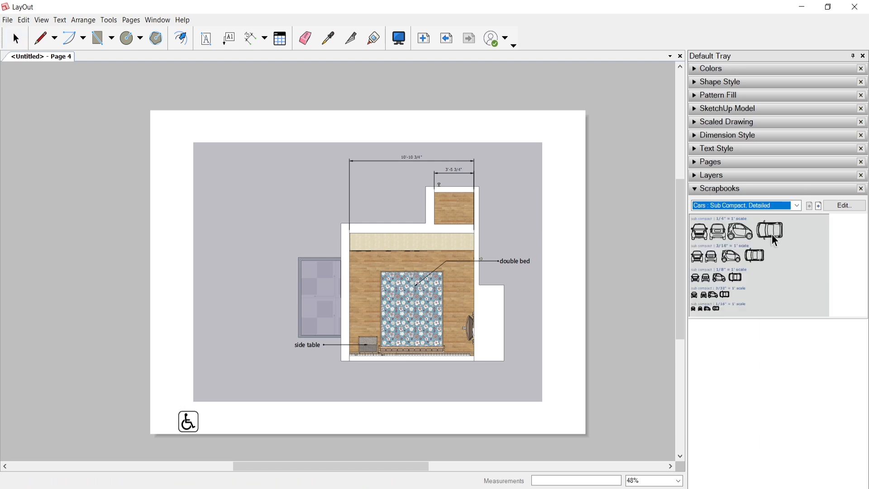
{"action": "left_click_drag", "start_coordinate": [771, 234], "coordinate": [387, 433]}
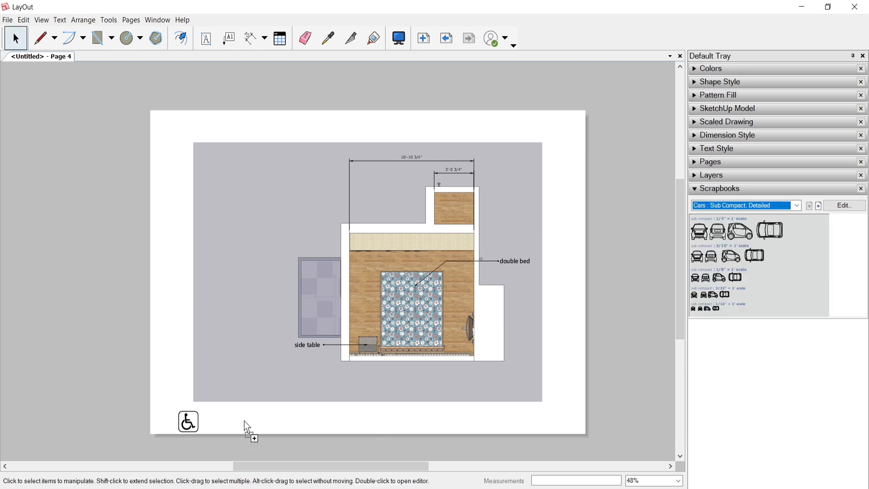
{"action": "left_click_drag", "start_coordinate": [260, 392], "coordinate": [259, 391]}
{"action": "left_click", "coordinate": [249, 388]}
{"action": "left_click", "coordinate": [285, 427]}
{"action": "left_click", "coordinate": [266, 400]}
{"action": "left_click_drag", "start_coordinate": [254, 372], "coordinate": [295, 189]}
{"action": "left_click_drag", "start_coordinate": [241, 209], "coordinate": [253, 209]}
{"action": "left_click", "coordinate": [172, 288]}
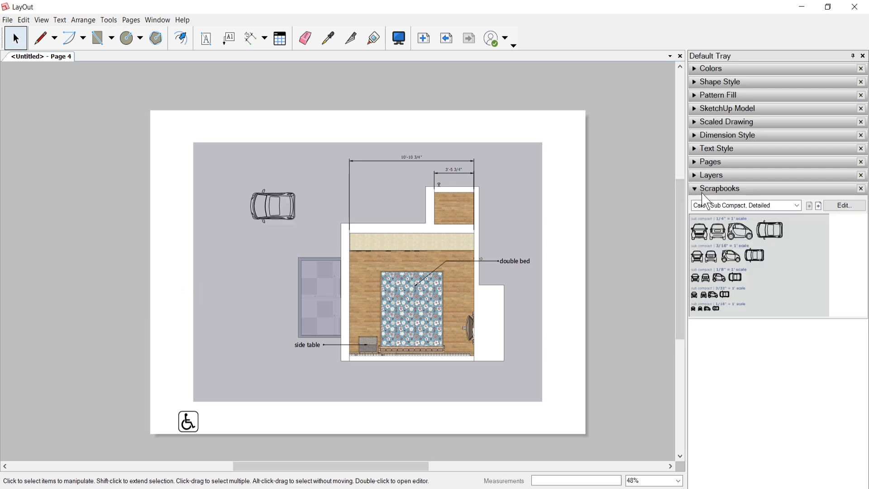
Step: Add the drawing title symbol with its circle on the left from TB-Plain : Drawing References, just below the viewport beside the wheelchair sign
{"action": "left_click", "coordinate": [799, 209]}
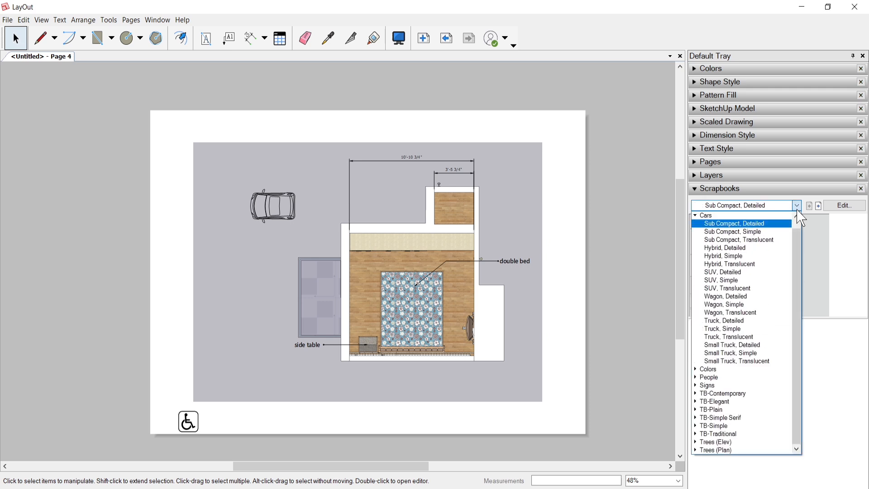
{"action": "scroll", "coordinate": [747, 390], "scroll_direction": "up", "scroll_amount": 1}
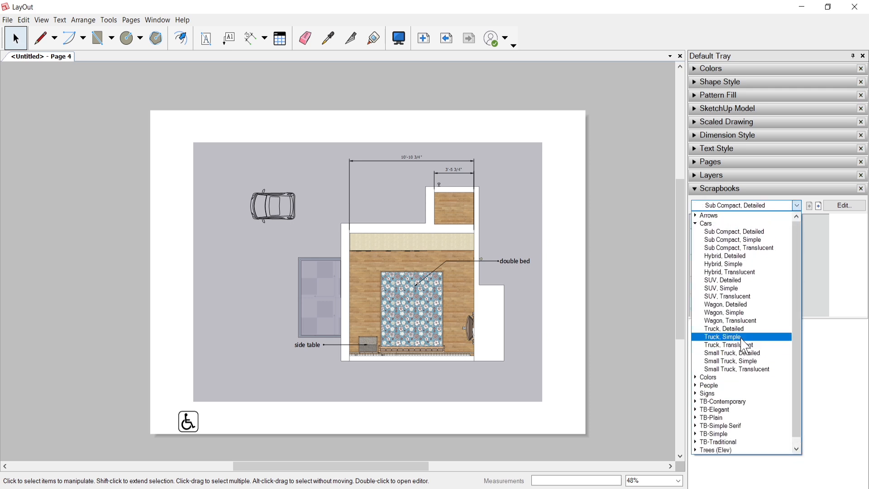
{"action": "left_click", "coordinate": [801, 209]}
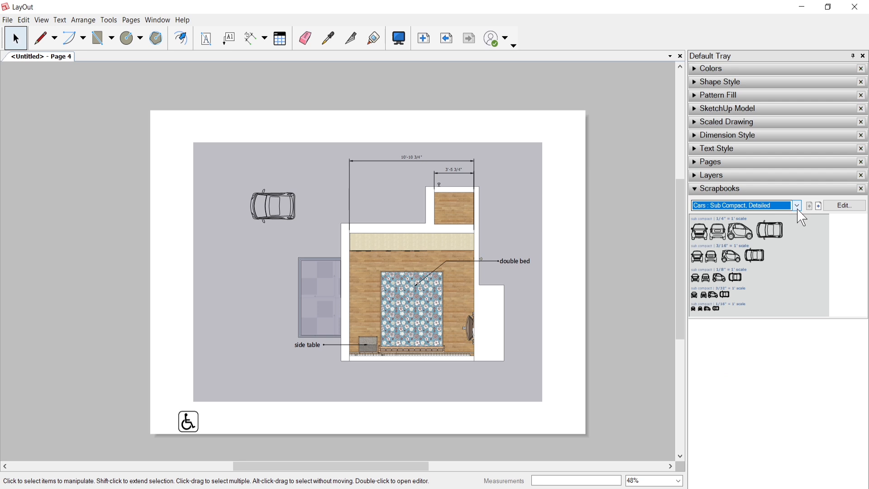
{"action": "left_click", "coordinate": [799, 209]}
{"action": "scroll", "coordinate": [746, 222], "scroll_direction": "up", "scroll_amount": 1}
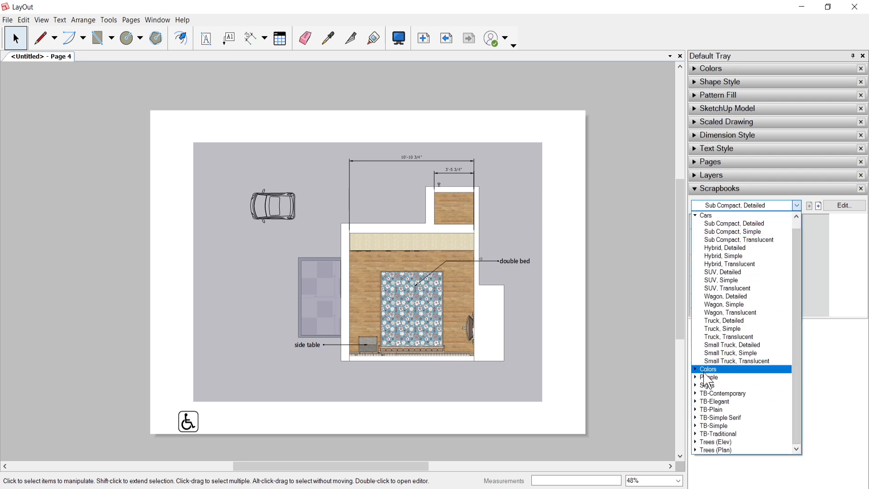
{"action": "left_click", "coordinate": [726, 411]}
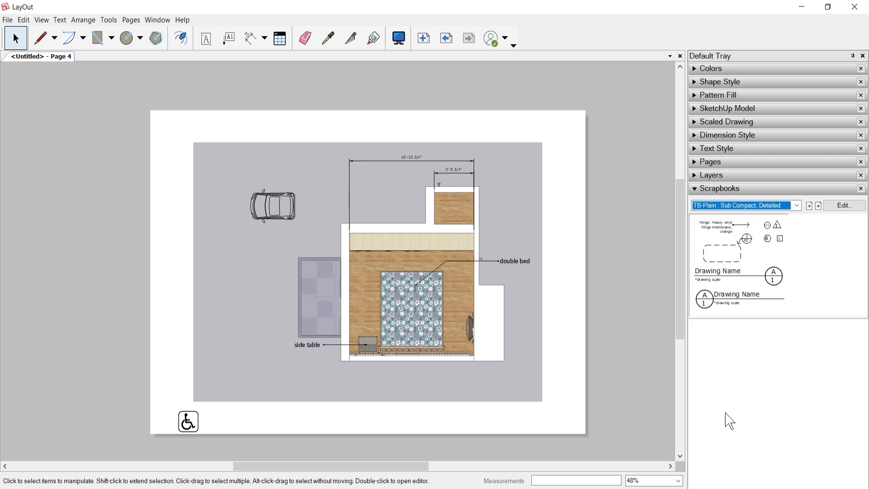
{"action": "left_click_drag", "start_coordinate": [723, 298], "coordinate": [439, 445]}
{"action": "left_click_drag", "start_coordinate": [254, 428], "coordinate": [239, 405]}
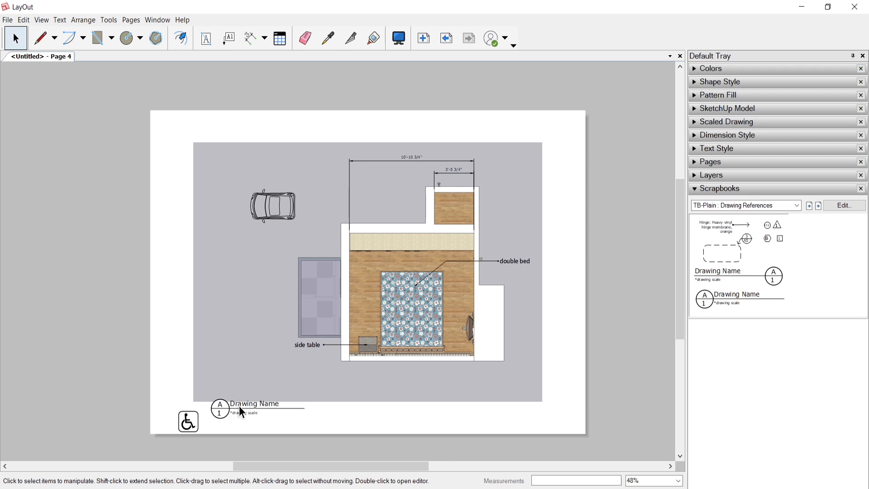
Step: Examine the editable drawing name and drawing scale texts inside the title symbol, leaving them as they are
{"action": "scroll", "coordinate": [226, 413], "scroll_direction": "up", "scroll_amount": 2}
{"action": "scroll", "coordinate": [225, 413], "scroll_direction": "up", "scroll_amount": 2}
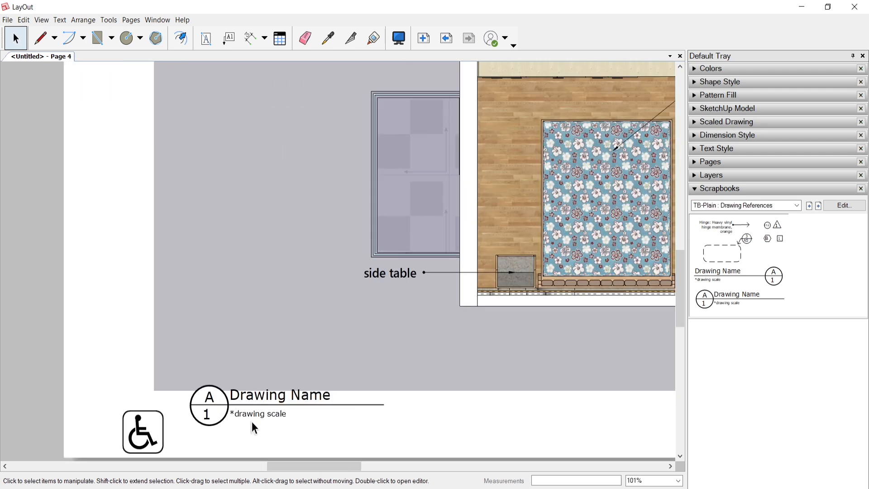
{"action": "left_click", "coordinate": [272, 400]}
{"action": "double_click", "coordinate": [279, 397]}
{"action": "left_click", "coordinate": [279, 397]}
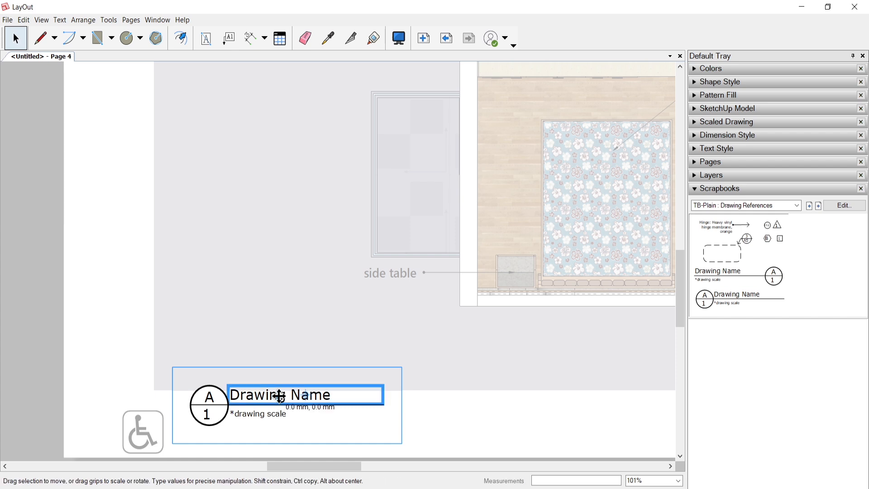
{"action": "double_click", "coordinate": [280, 397]}
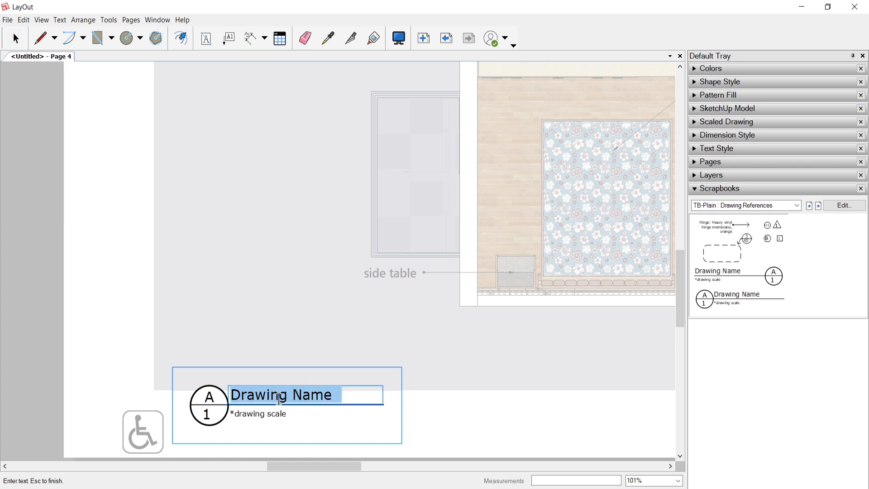
{"action": "left_click", "coordinate": [260, 413]}
{"action": "left_click", "coordinate": [260, 413]}
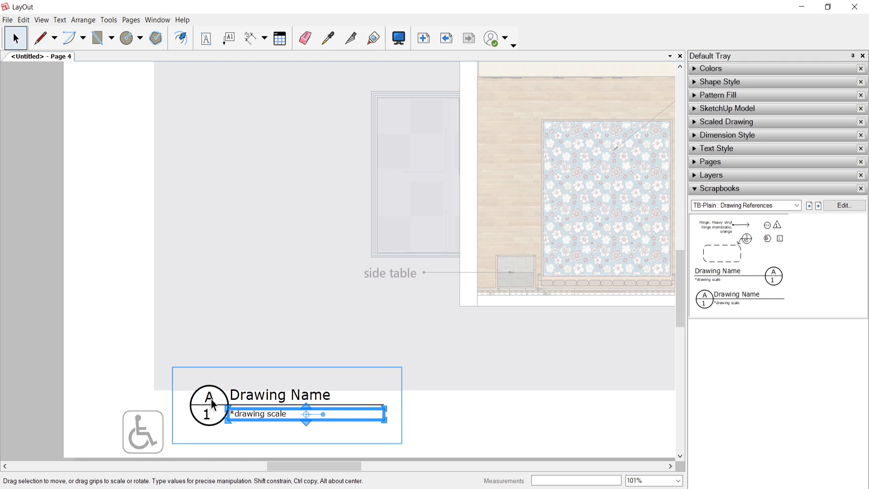
{"action": "left_click", "coordinate": [128, 347]}
{"action": "scroll", "coordinate": [146, 394], "scroll_direction": "down", "scroll_amount": 5}
{"action": "scroll", "coordinate": [158, 379], "scroll_direction": "up", "scroll_amount": 3}
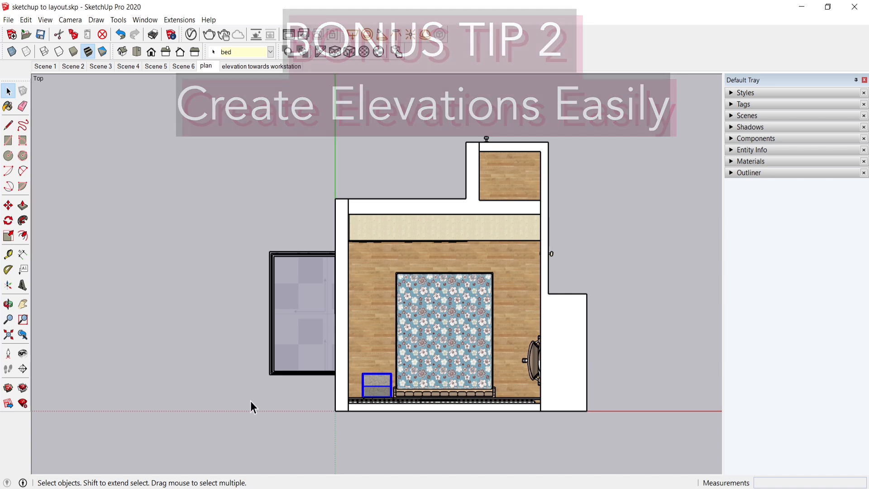
Step: In SketchUp, deselect the side table and position the camera left of the bed, facing horizontally toward the workstation wall
{"action": "left_click", "coordinate": [250, 405]}
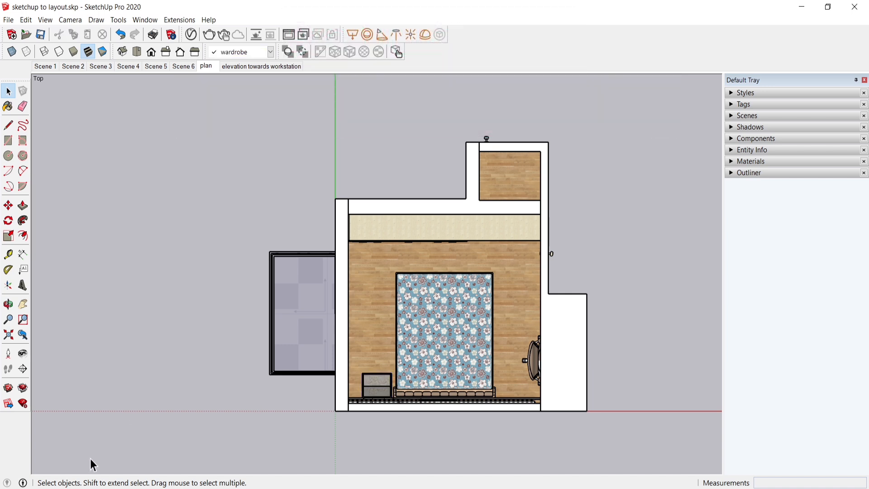
{"action": "left_click", "coordinate": [9, 353]}
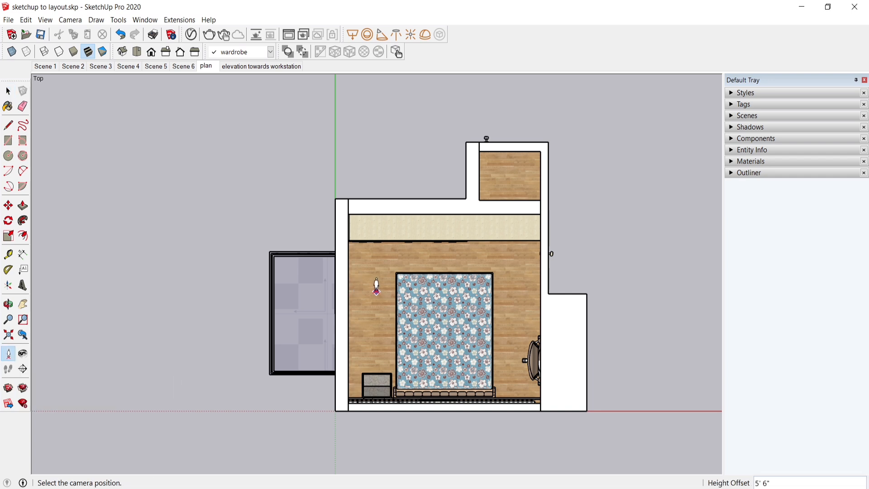
{"action": "left_click_drag", "start_coordinate": [367, 289], "coordinate": [432, 284]}
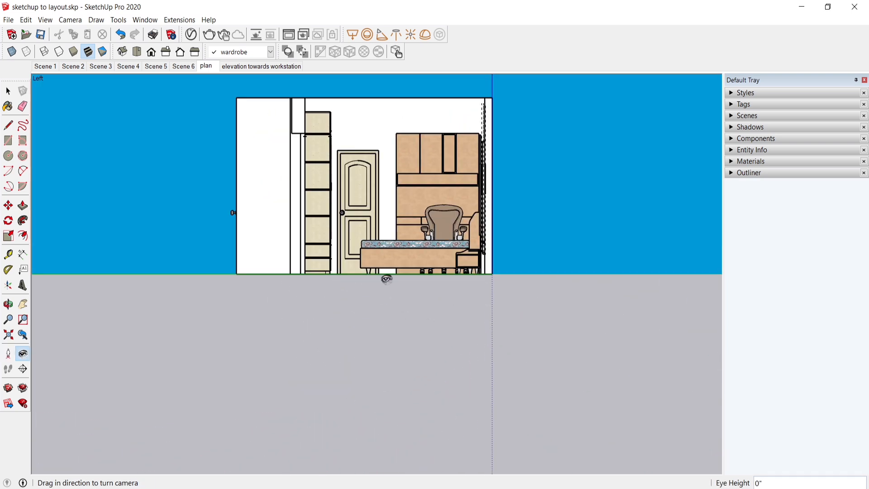
Step: Switch the camera to Perspective and raise the view above the floor so the bed and workstation wall are in frame
{"action": "left_click", "coordinate": [70, 20]}
{"action": "left_click", "coordinate": [91, 82]}
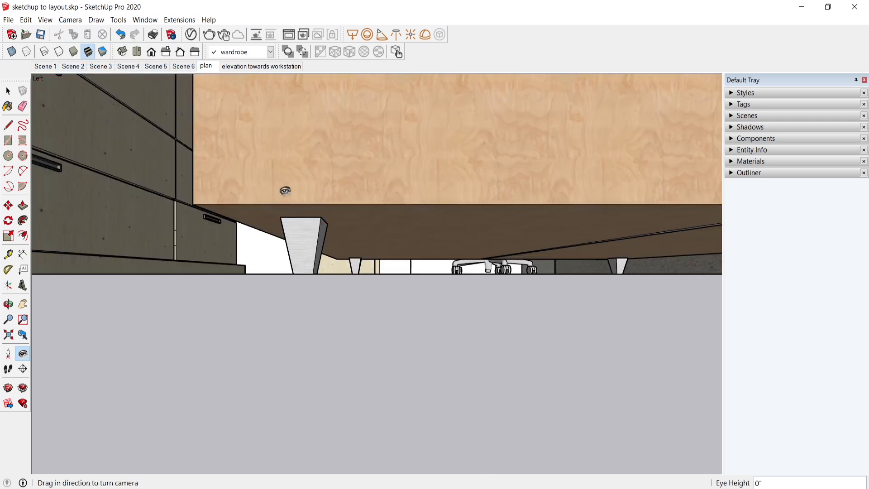
{"action": "key", "text": "h"}
{"action": "left_click_drag", "start_coordinate": [289, 161], "coordinate": [287, 320]}
{"action": "scroll", "coordinate": [287, 320], "scroll_direction": "down", "scroll_amount": 2}
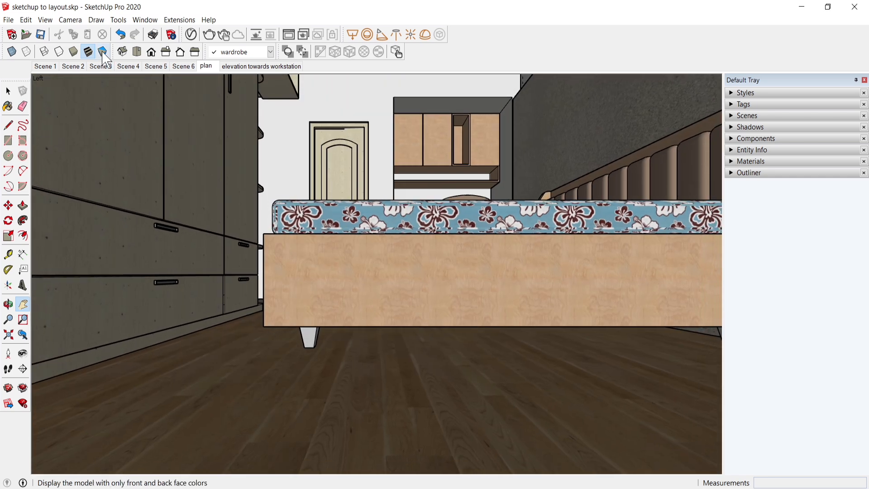
Step: Set the camera to Parallel Projection and frame the whole elevation behind the bed, from floor line to wall top
{"action": "left_click", "coordinate": [70, 19]}
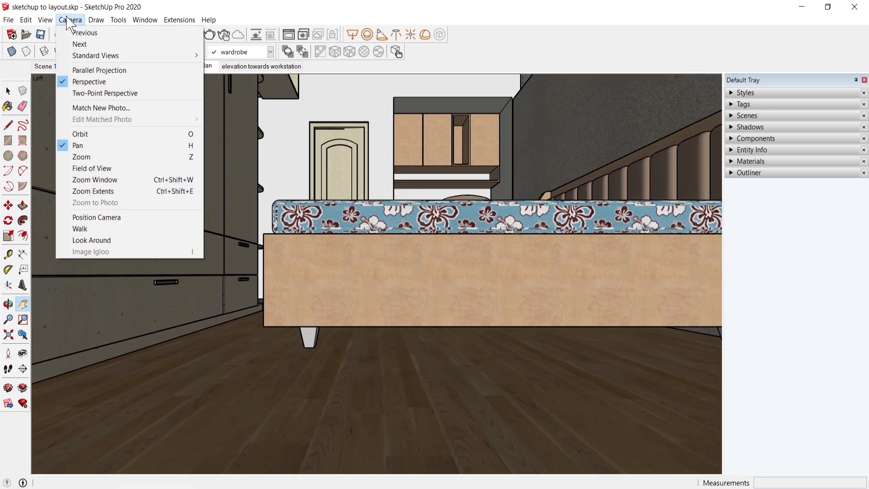
{"action": "left_click", "coordinate": [86, 69]}
{"action": "left_click_drag", "start_coordinate": [328, 181], "coordinate": [358, 313]}
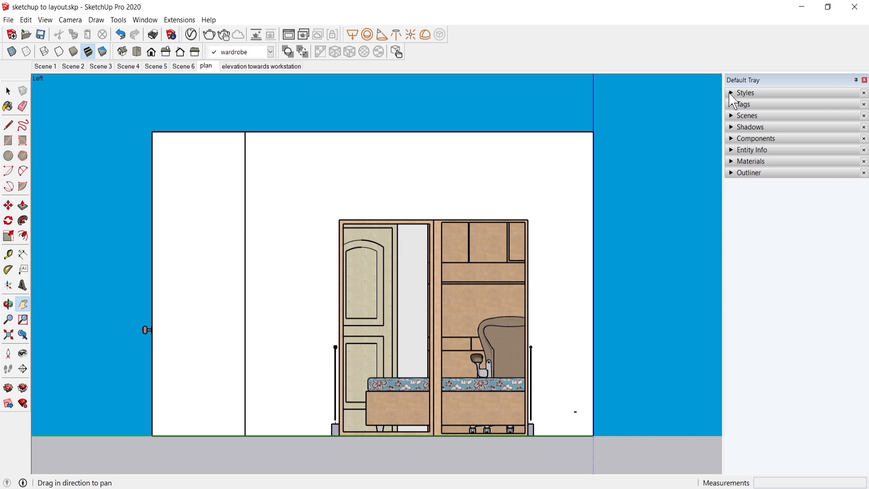
Step: Save the framed elevation as a new scene placed after the "elevation towards workstation" scene
{"action": "right_click", "coordinate": [296, 68]}
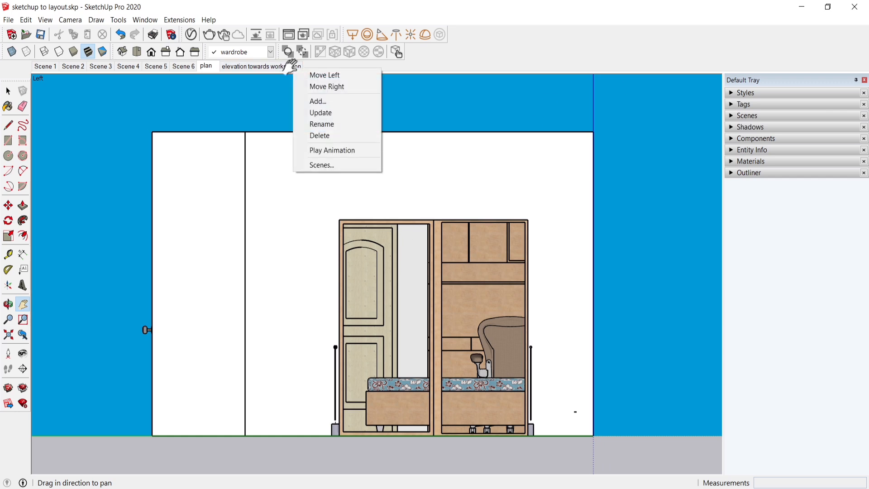
{"action": "left_click", "coordinate": [320, 100]}
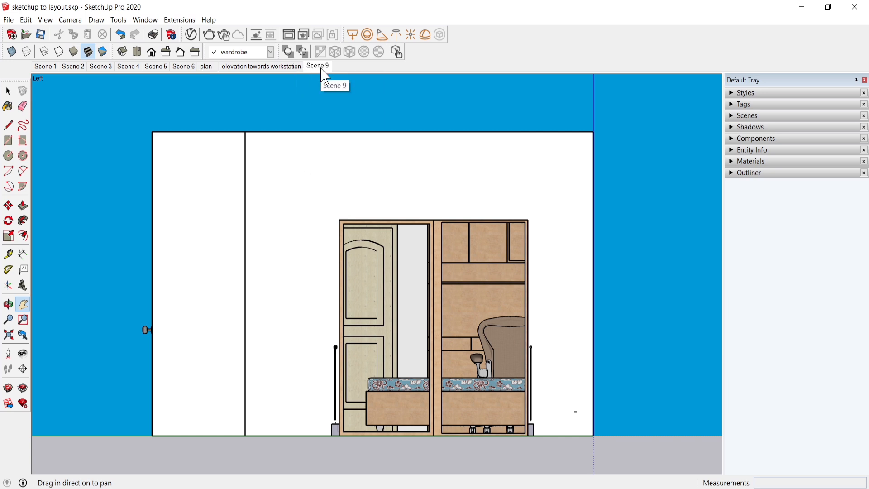
{"action": "key", "text": "space"}
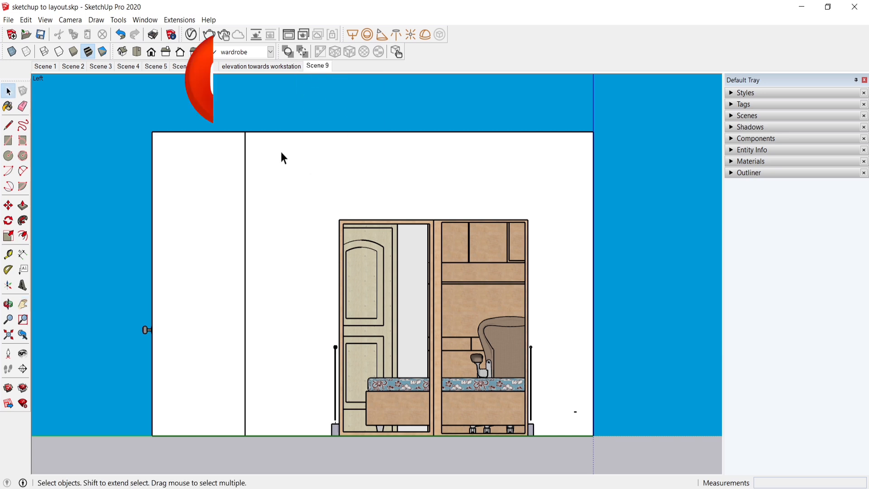